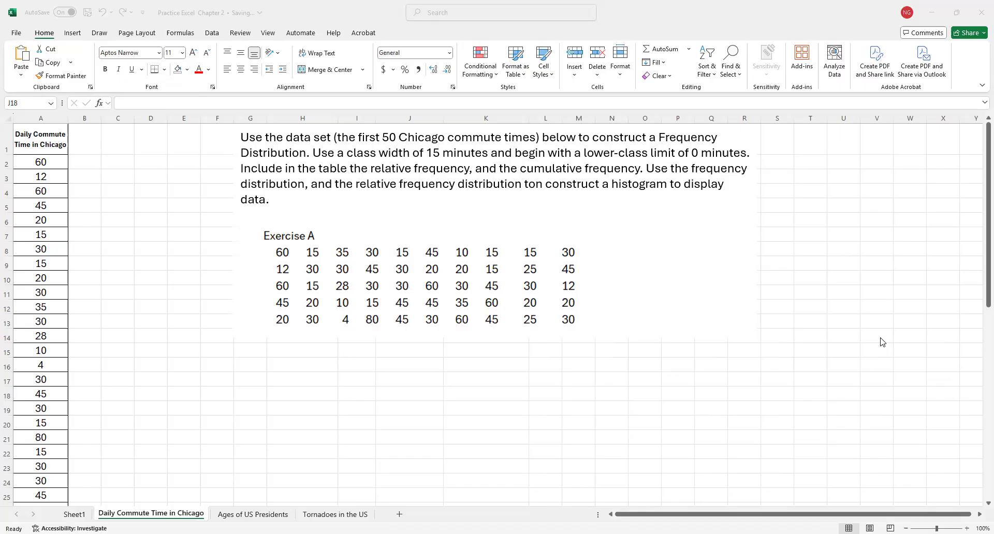
Step: Circle "width of 15" in red ink and handwrite the classes 0-14, 15-29, 30-44, 45-59, 60-74, 75-89 and 90 beside the exercise
left_click(346, 204)
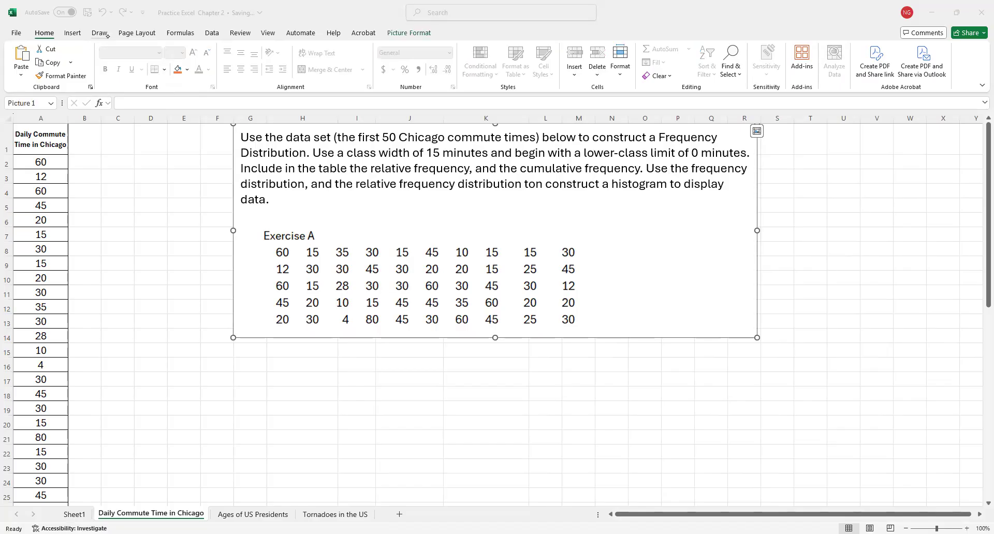
left_click(106, 33)
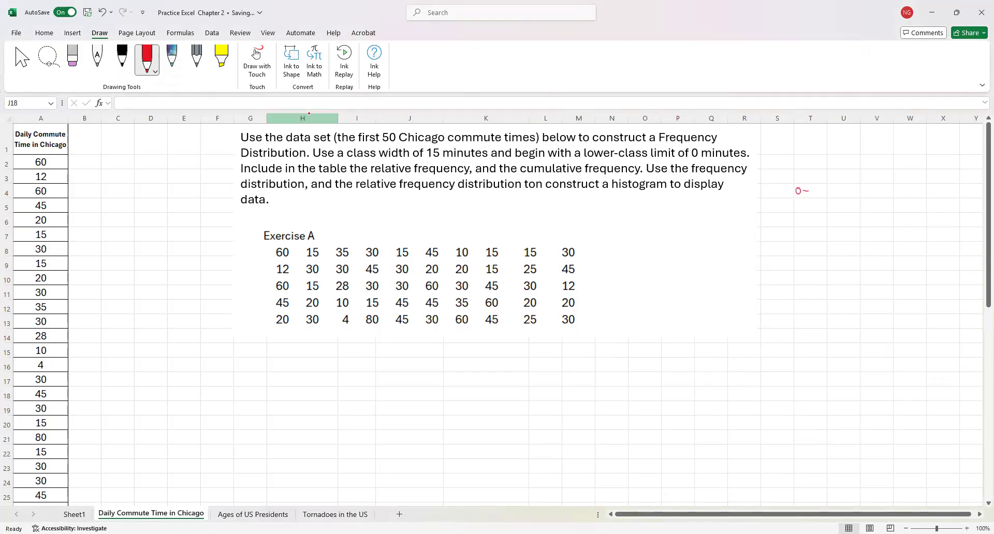
mouse_move(381, 146)
left_mouse_down()
mouse_move(444, 153)
mouse_move(402, 160)
mouse_move(378, 147)
left_mouse_up()
left_click_drag(801, 221, 804, 221)
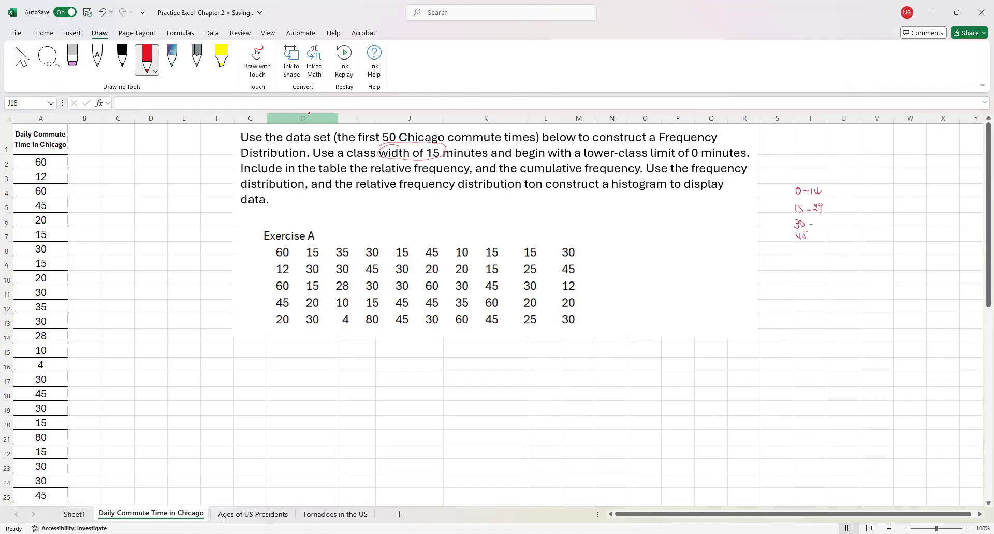
left_click_drag(822, 220, 827, 228)
left_click_drag(797, 246, 803, 245)
left_click_drag(805, 275, 804, 275)
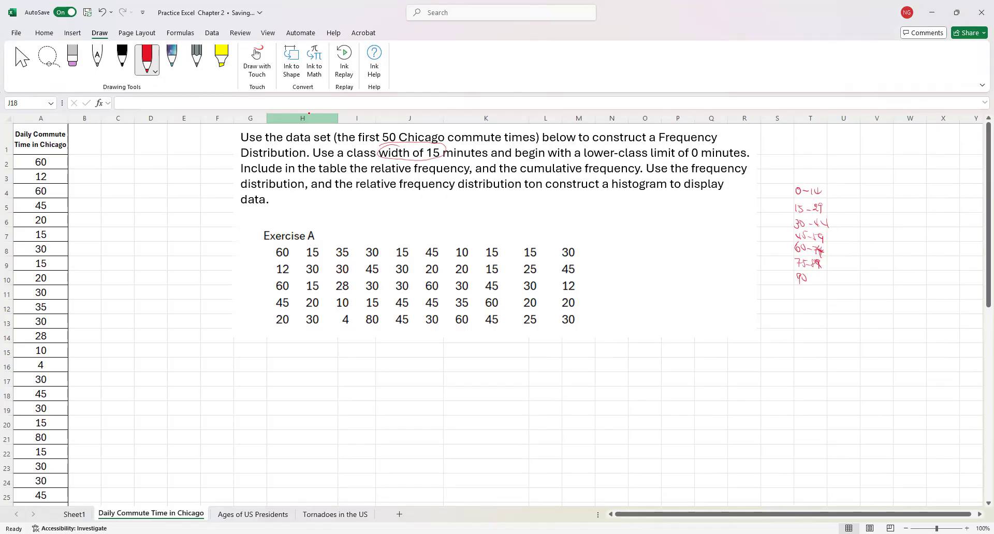
Step: Circle the data values 4 and 80 in red ink and write "min = 4" and "max = 80" above the data
left_click_drag(343, 312, 340, 315)
left_click_drag(381, 200, 386, 202)
mouse_move(410, 213)
left_mouse_down()
mouse_move(405, 223)
mouse_move(411, 212)
left_mouse_up()
left_click_drag(413, 213, 416, 219)
mouse_move(383, 309)
left_mouse_down()
mouse_move(382, 326)
mouse_move(385, 317)
left_mouse_up()
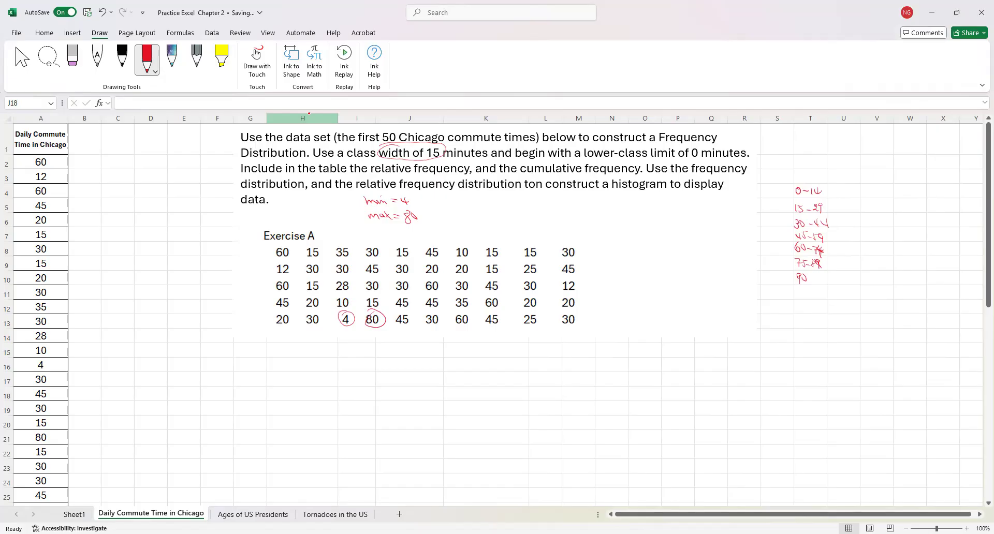
Step: Erase the handwritten 90 and the messy upper limits, rewrite 75-89 in red, and add the headings "class" and "Freq" above the classes
left_click(72, 58)
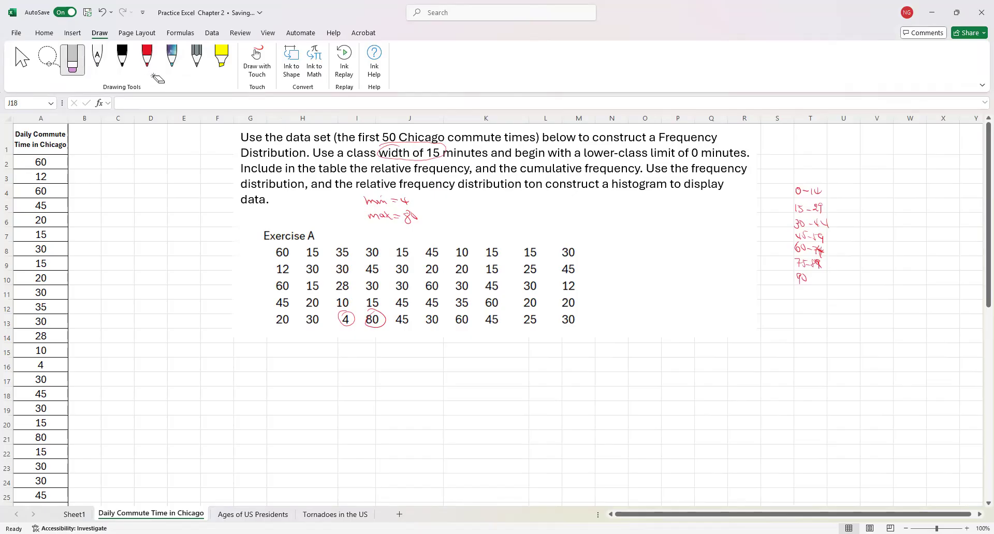
mouse_move(798, 277)
left_mouse_down()
mouse_move(822, 264)
mouse_move(824, 248)
left_mouse_up()
left_click(147, 58)
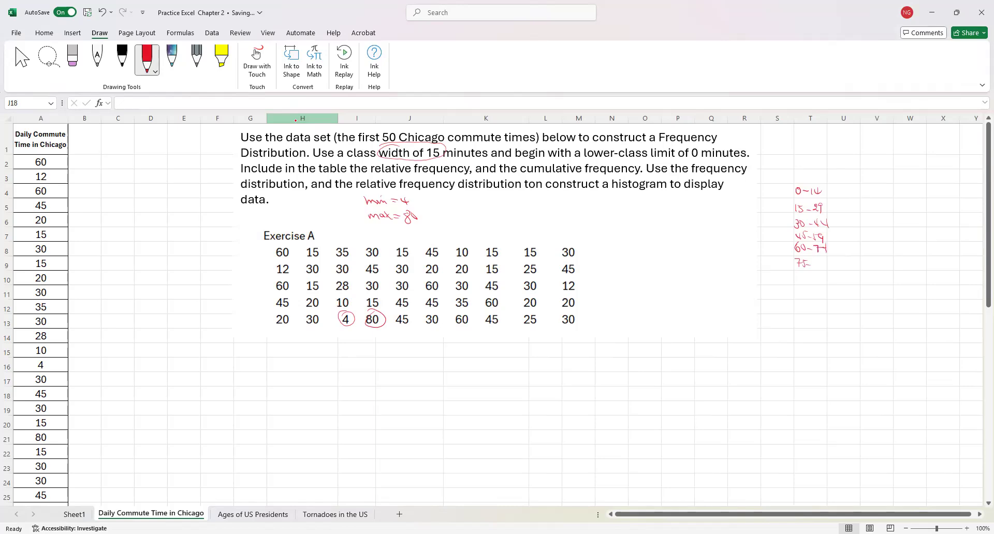
mouse_move(818, 259)
left_mouse_down()
mouse_move(822, 269)
mouse_move(815, 265)
left_mouse_up()
mouse_move(804, 170)
left_mouse_down()
mouse_move(835, 183)
mouse_move(858, 178)
mouse_move(861, 189)
left_mouse_up()
Step: Mark the first rows of the exercise data and the commute times in column A with the yellow highlighter
left_click(221, 57)
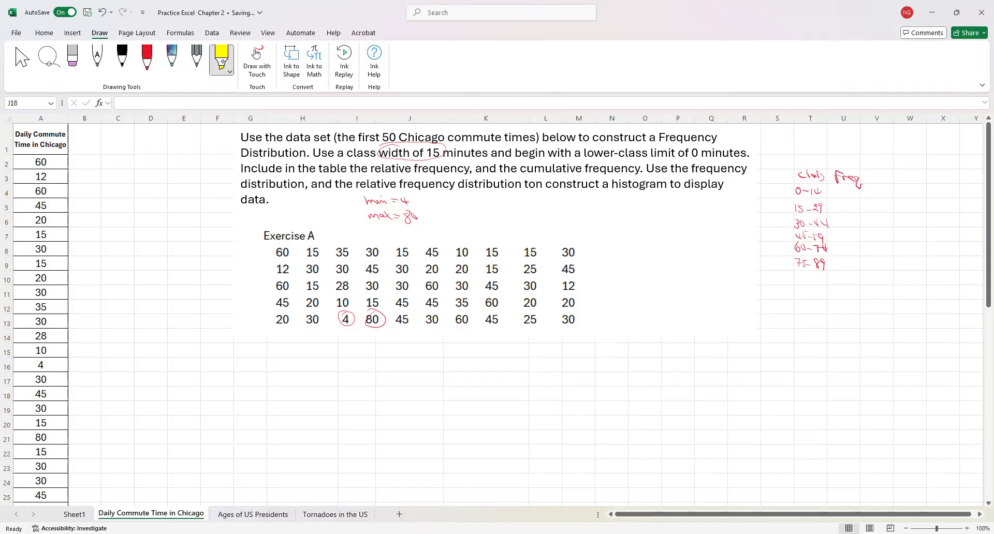
left_click_drag(271, 254, 470, 270)
left_click_drag(290, 285, 428, 297)
left_click_drag(35, 126, 38, 425)
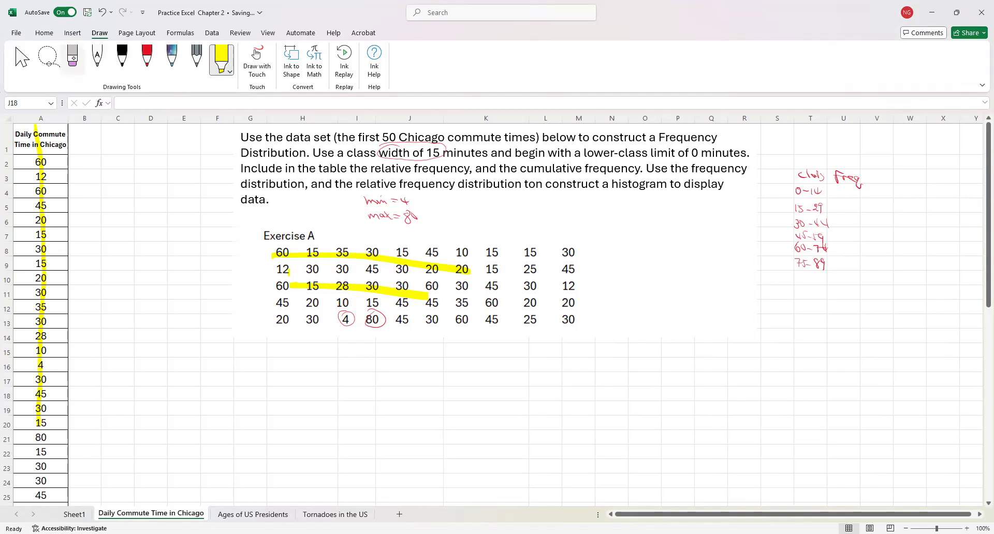
Step: Erase the yellow highlighter strokes from the exercise data and from column A
left_click(72, 57)
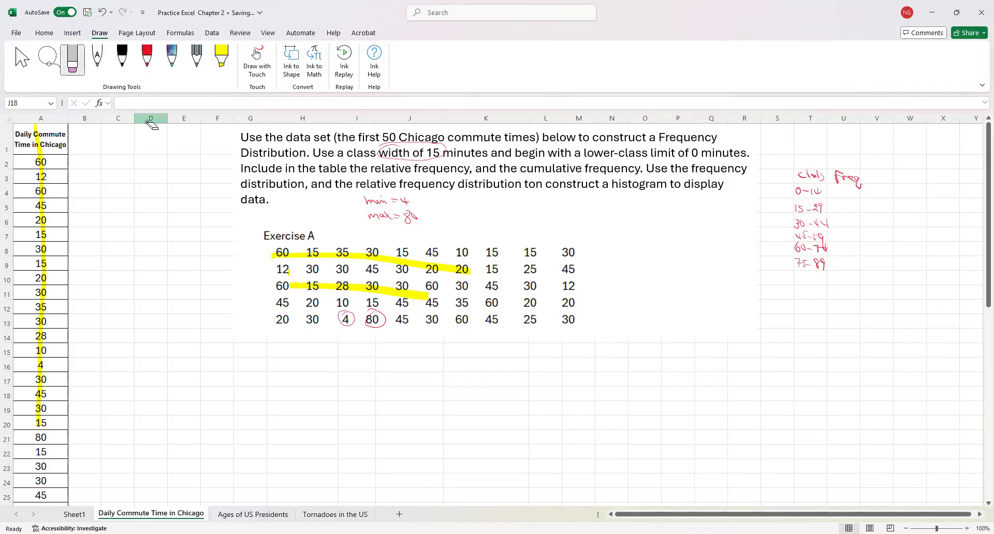
left_click(358, 287)
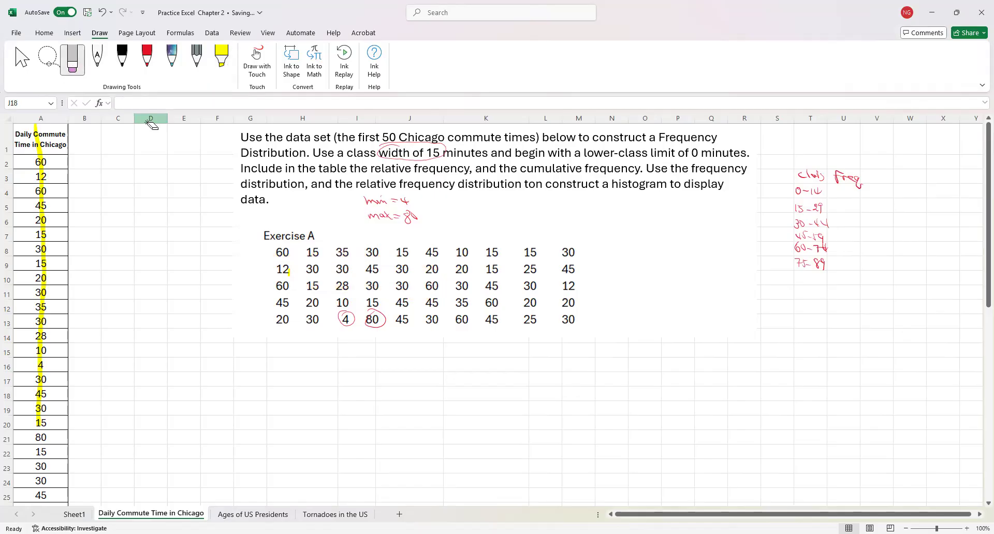
left_click(41, 160)
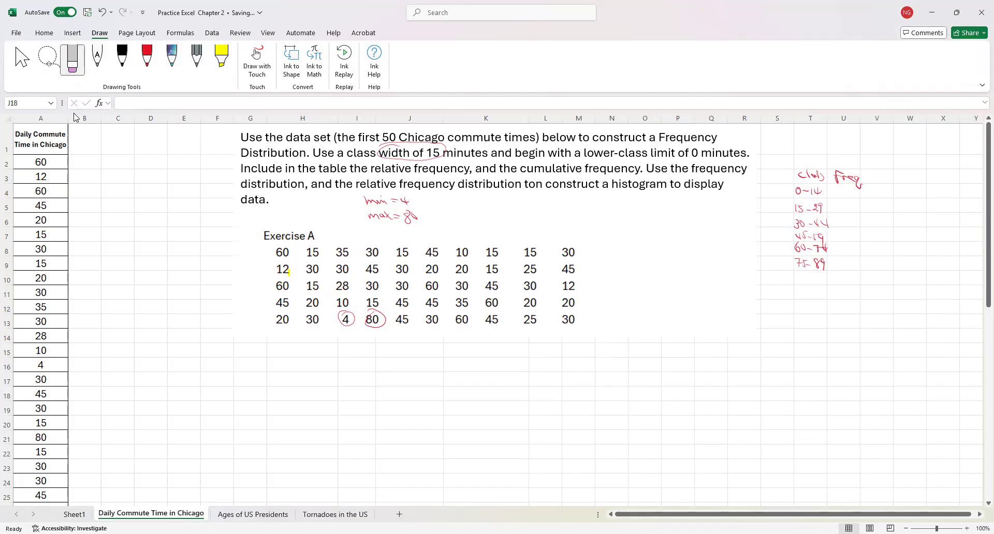
scroll(97, 248, "down", 1)
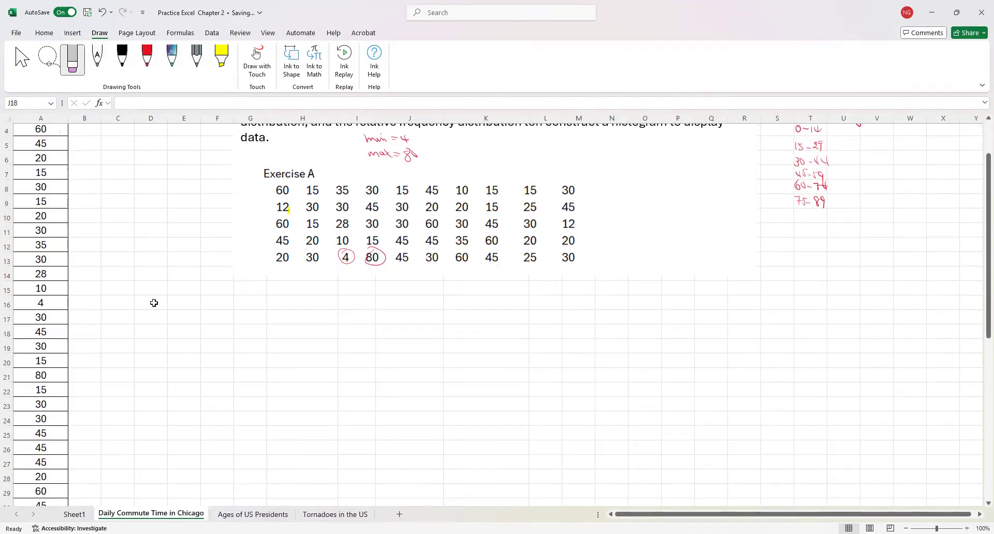
scroll(102, 311, "down", 4)
scroll(98, 316, "down", 4)
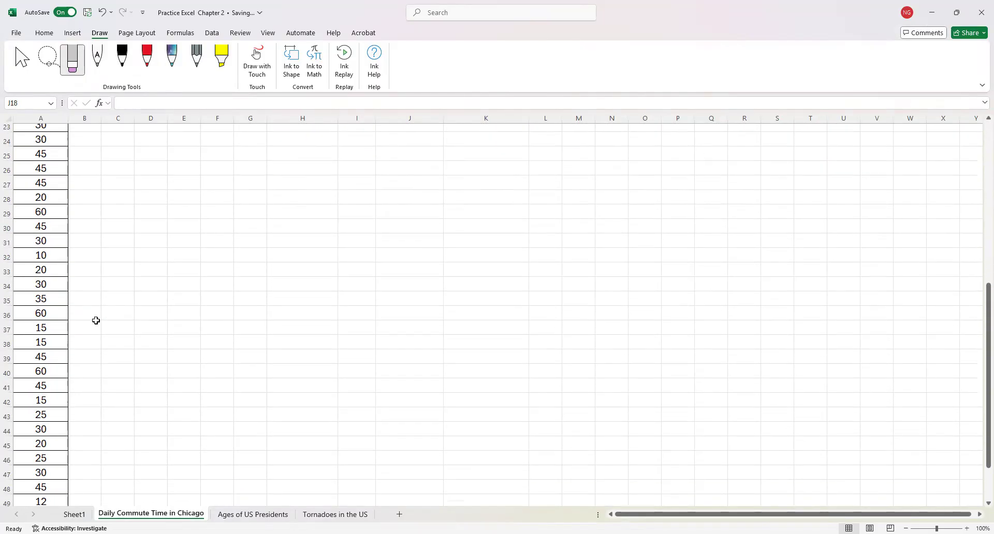
scroll(31, 392, "up", 4)
scroll(89, 282, "up", 5)
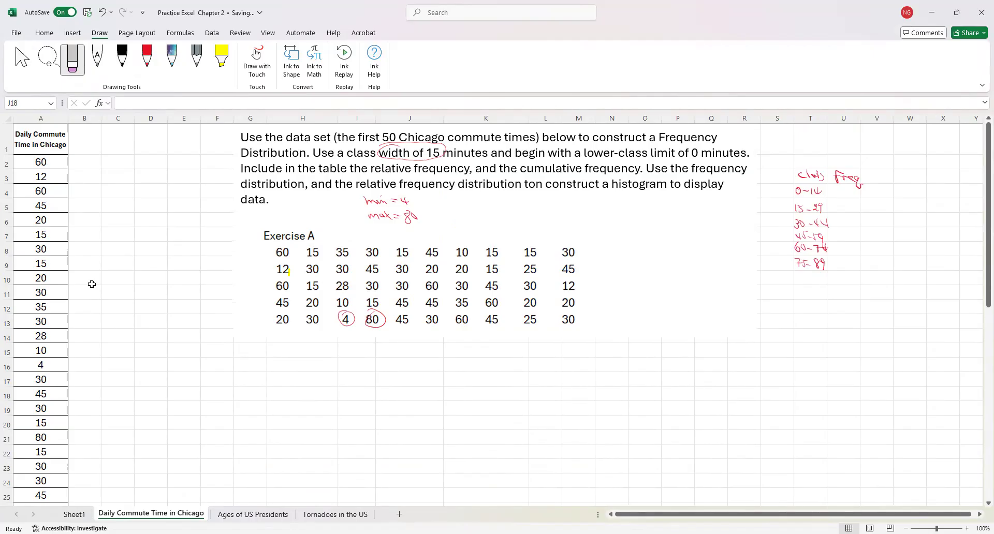
Step: Start a PivotTable using the commute times in A1:A51, including the header, as its source range
left_click(73, 33)
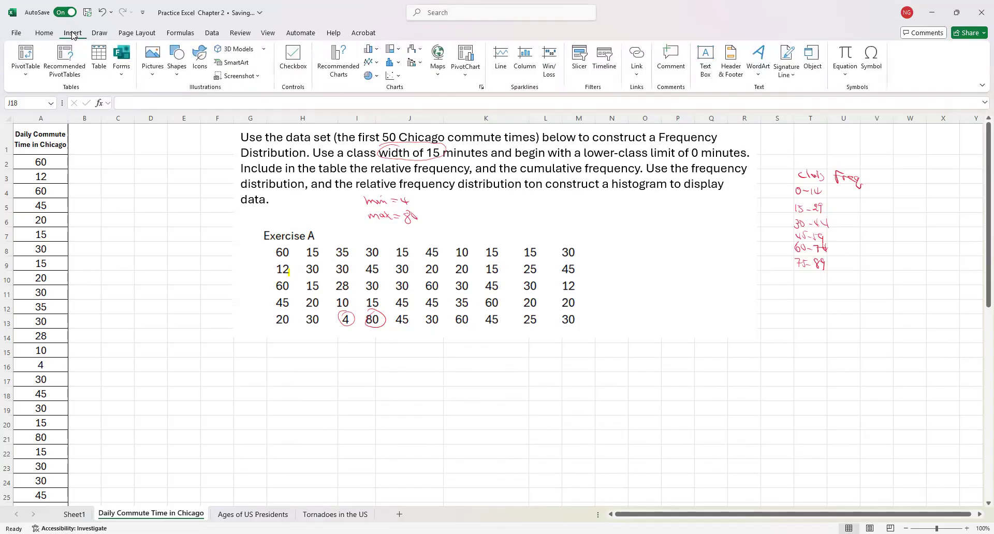
left_click(25, 58)
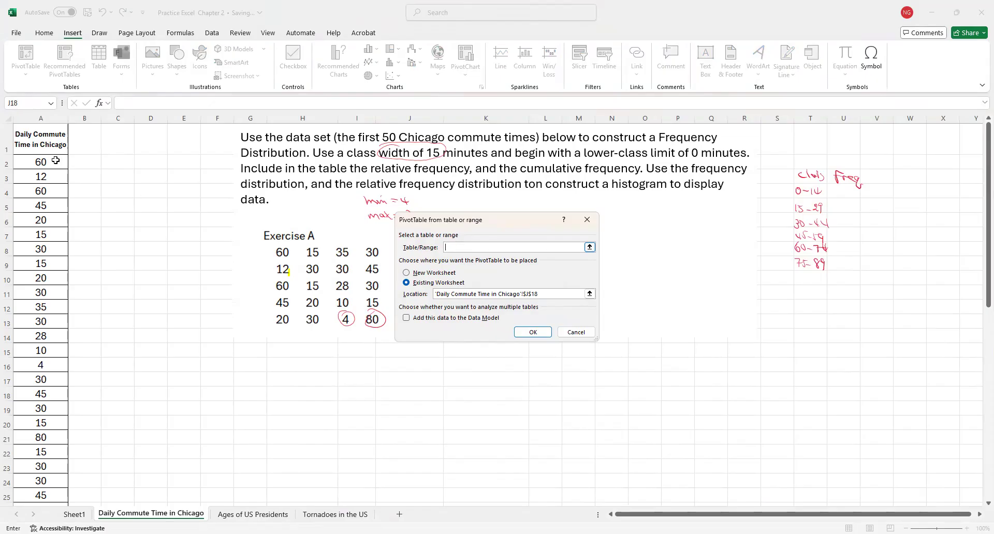
left_click(40, 134)
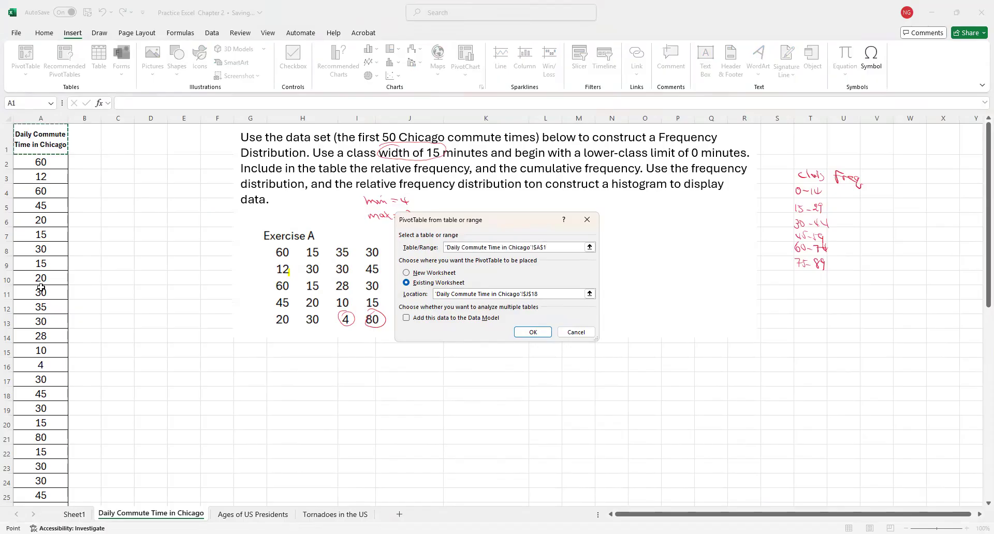
left_click_drag(40, 134, 49, 461)
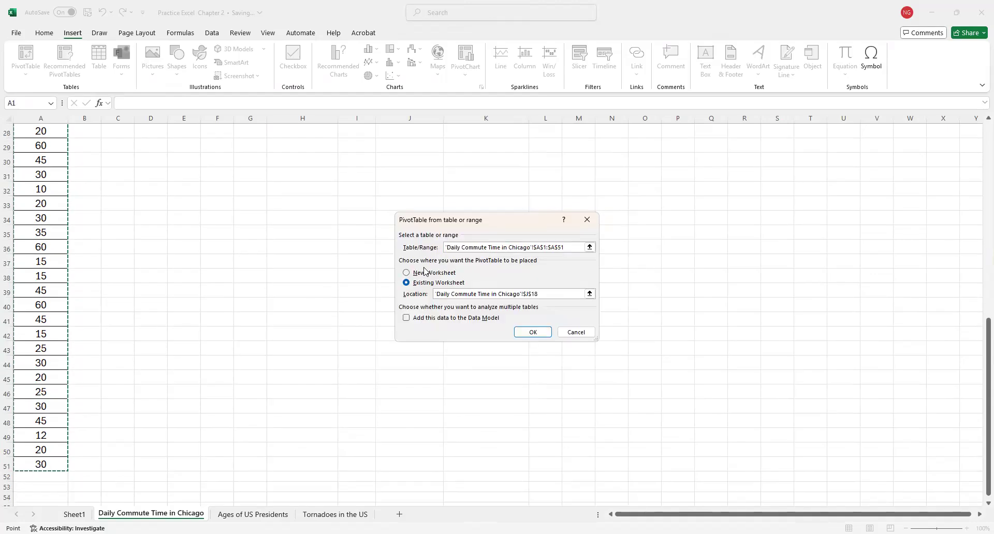
Step: Place the PivotTable on the existing worksheet at cell E17 and create it
left_click(433, 275)
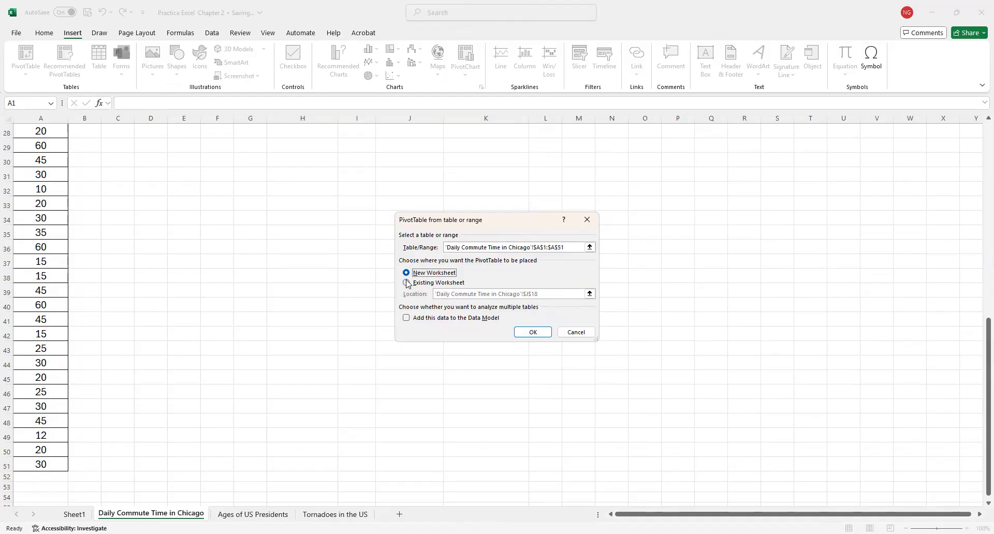
left_click(406, 283)
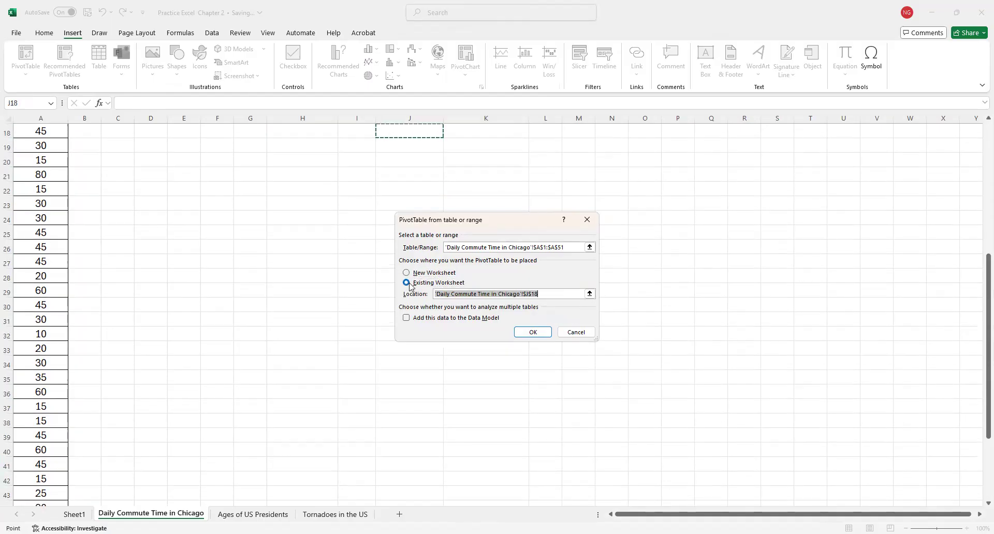
scroll(330, 207, "up", 3)
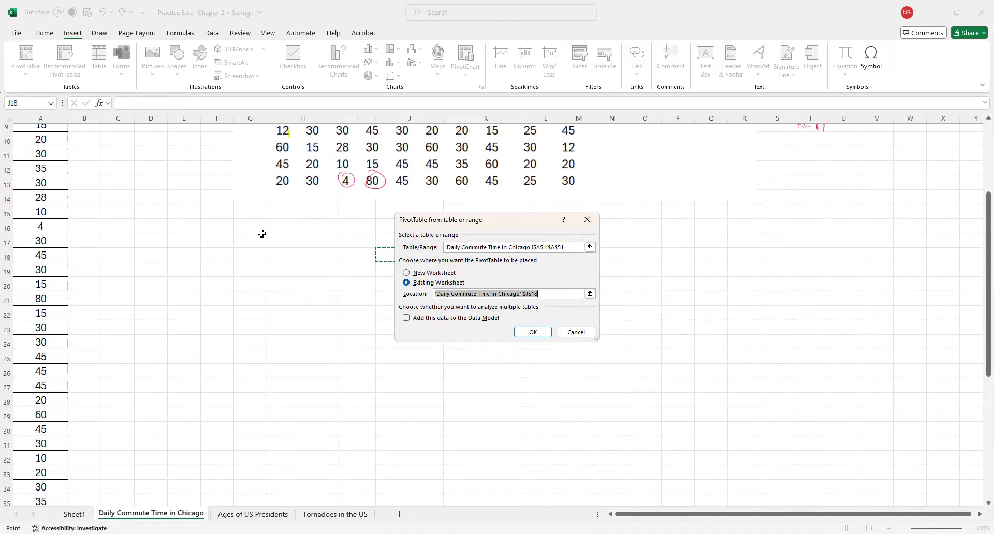
left_click(183, 241)
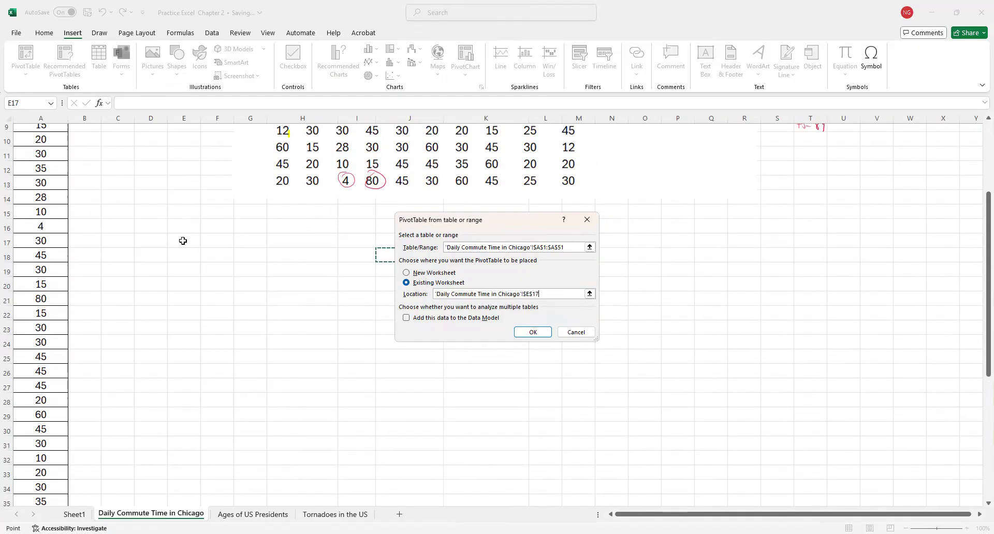
left_click(524, 332)
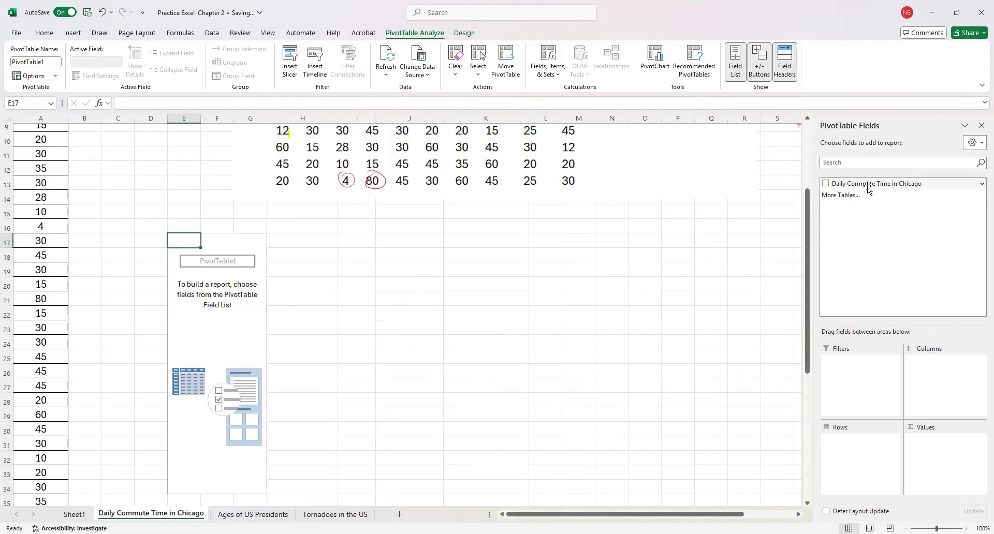
Step: Add the Daily Commute Time in Chicago field to both the rows and the values of the PivotTable
left_click_drag(868, 189, 869, 451)
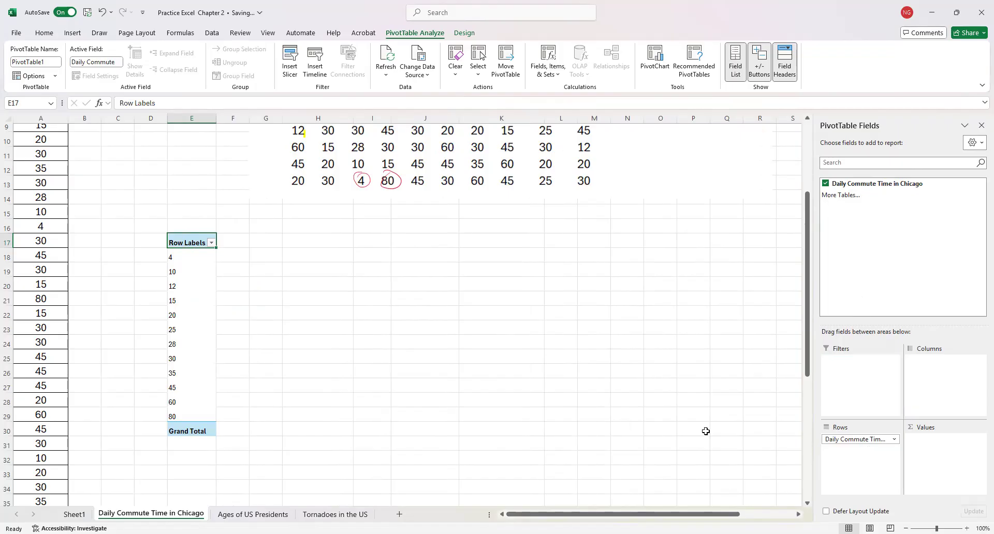
scroll(45, 305, "up", 3)
scroll(46, 305, "up", 1)
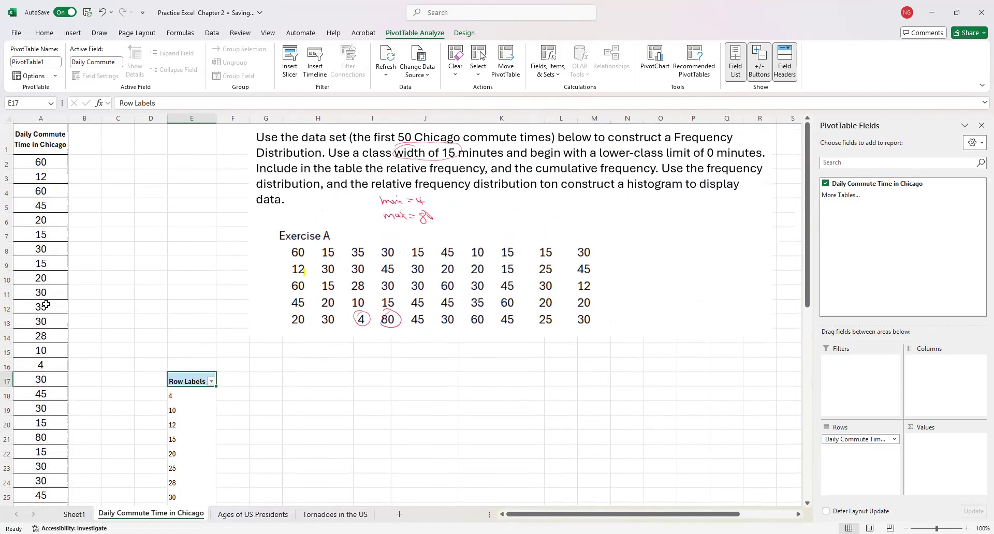
scroll(54, 240, "down", 1)
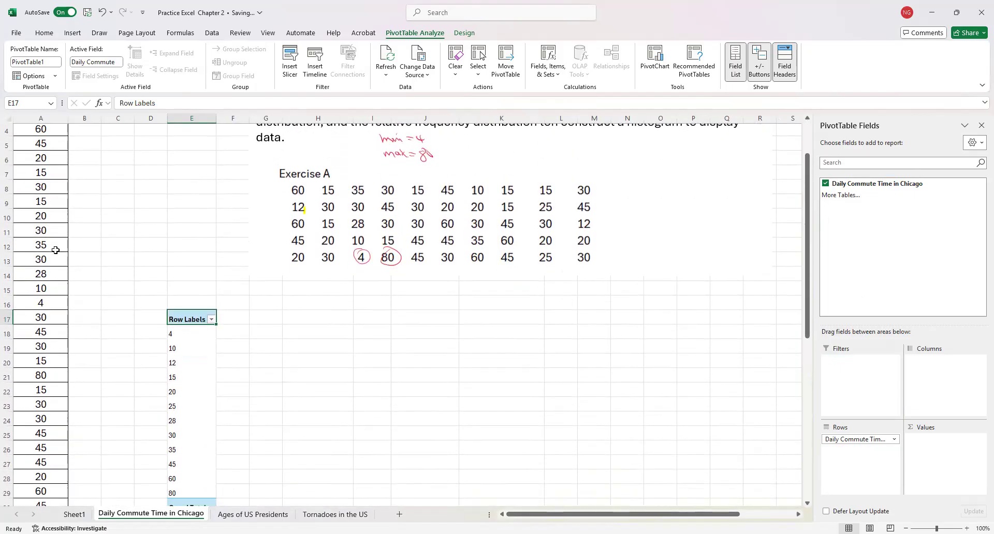
scroll(54, 251, "down", 2)
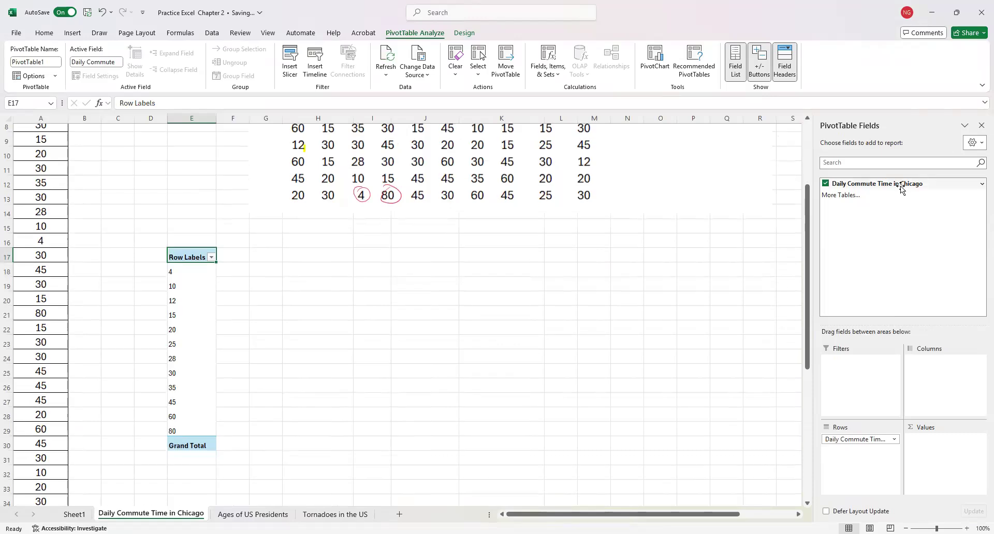
left_click_drag(880, 190, 939, 450)
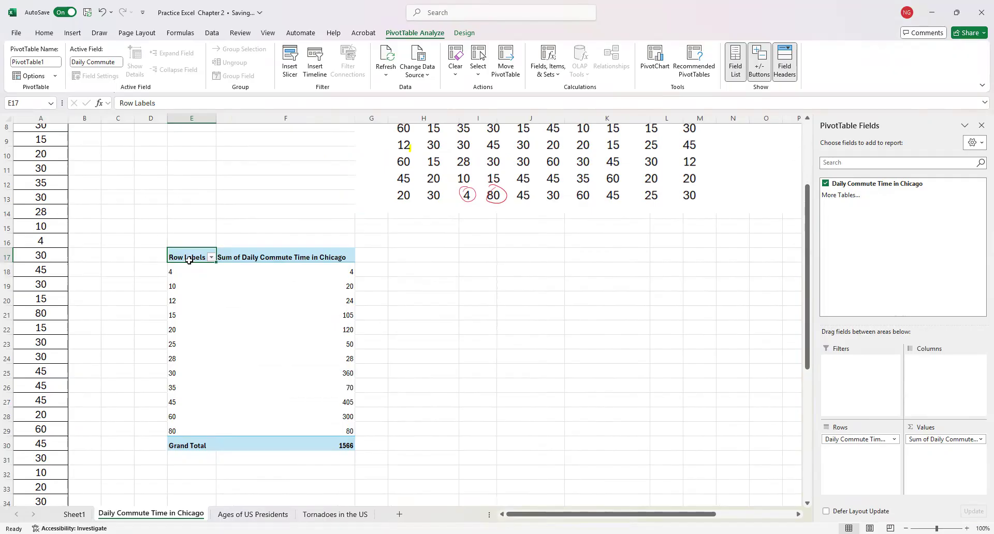
Step: Rename the PivotTable's Row Labels header in E17 as "Commute Time"
left_click(162, 105)
triple_click(162, 104)
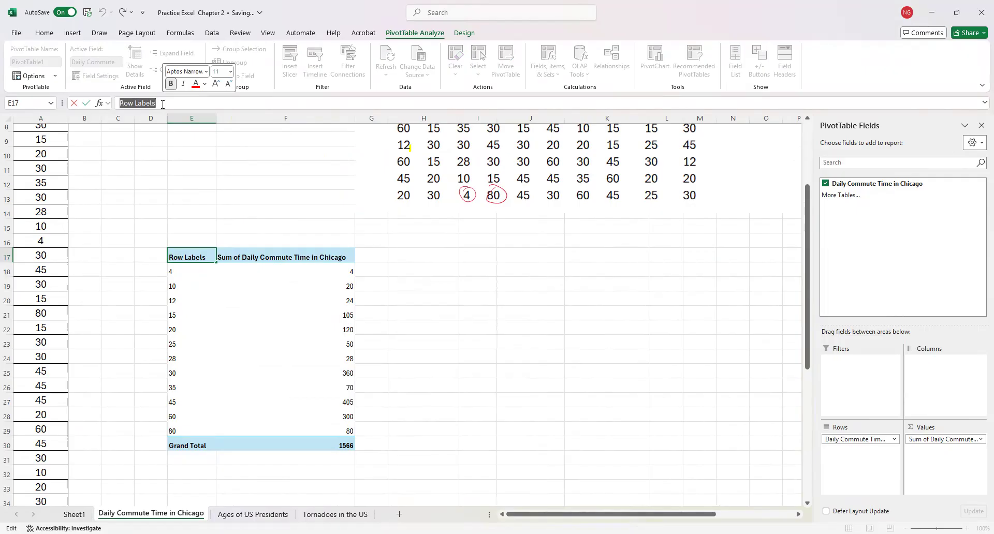
type("Com")
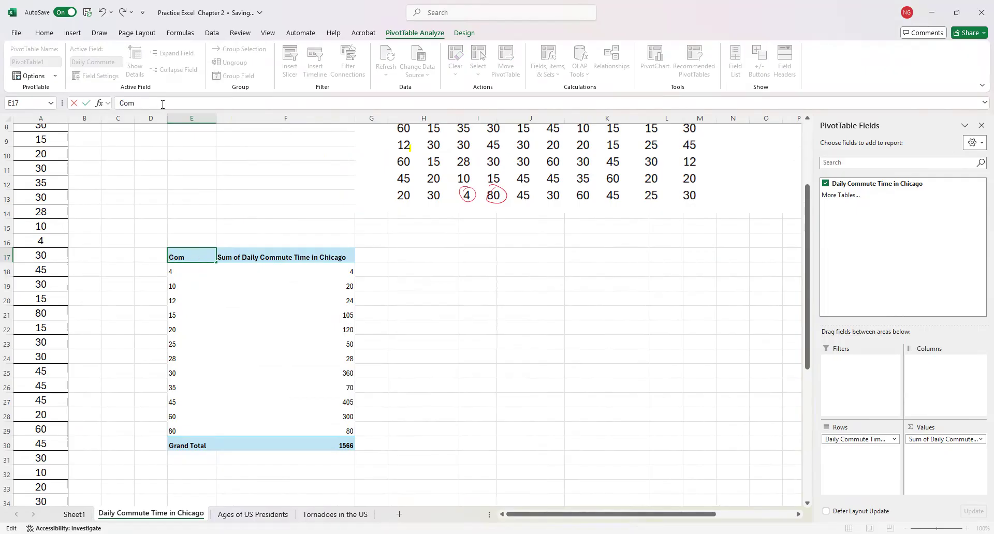
type("mute Time")
key("Return")
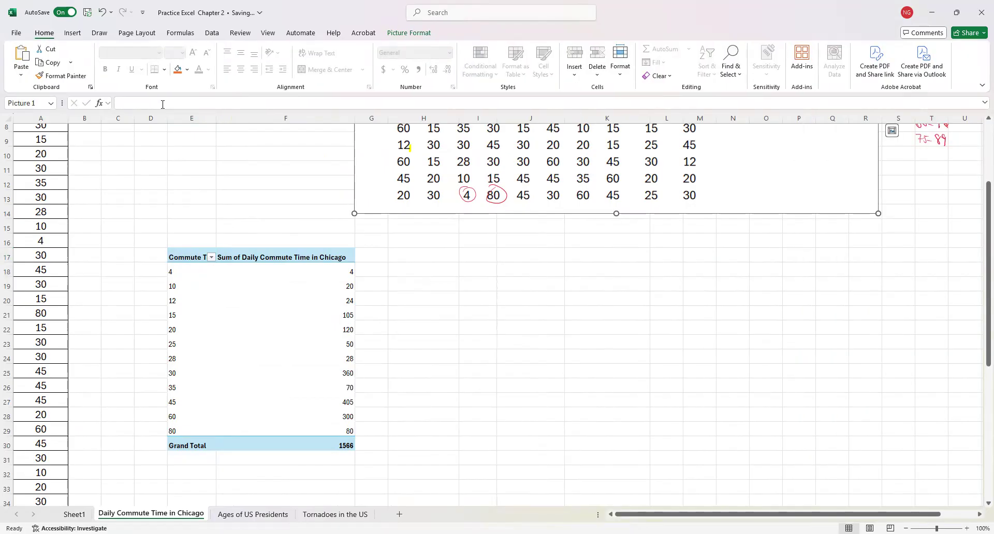
Step: Change the PivotTable's Daily Commute Time value field to summarize by Count instead of Sum
left_click(212, 286)
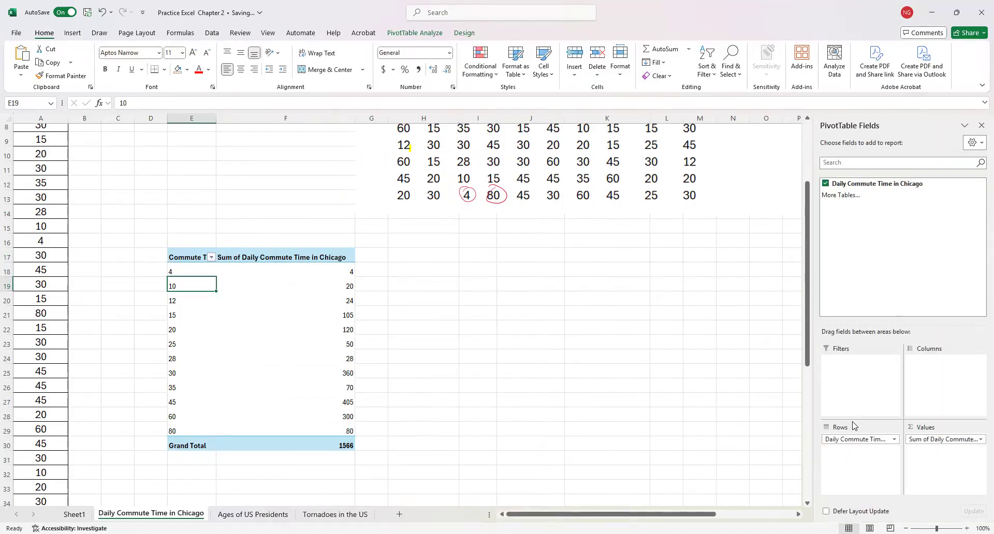
left_click(334, 283)
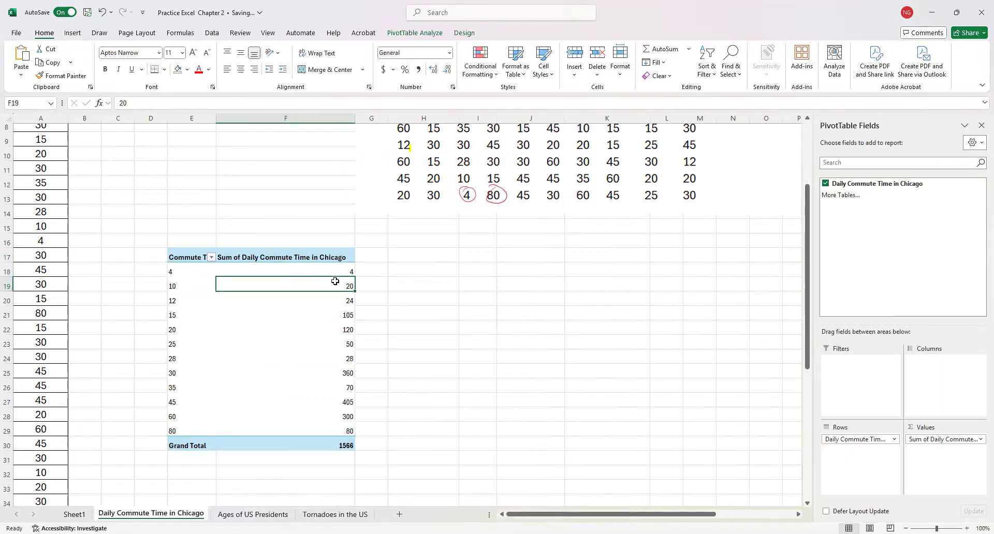
left_click(330, 258)
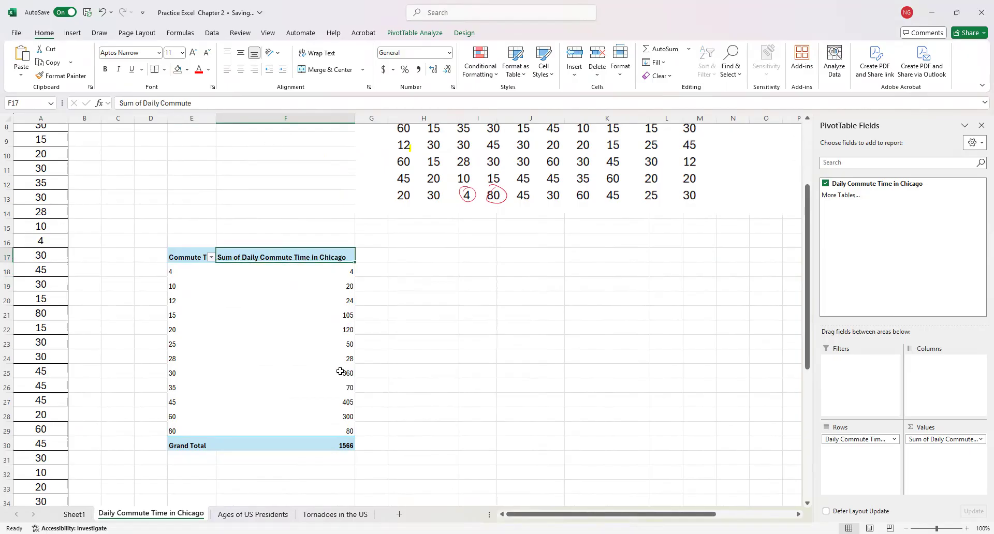
mouse_move(340, 372)
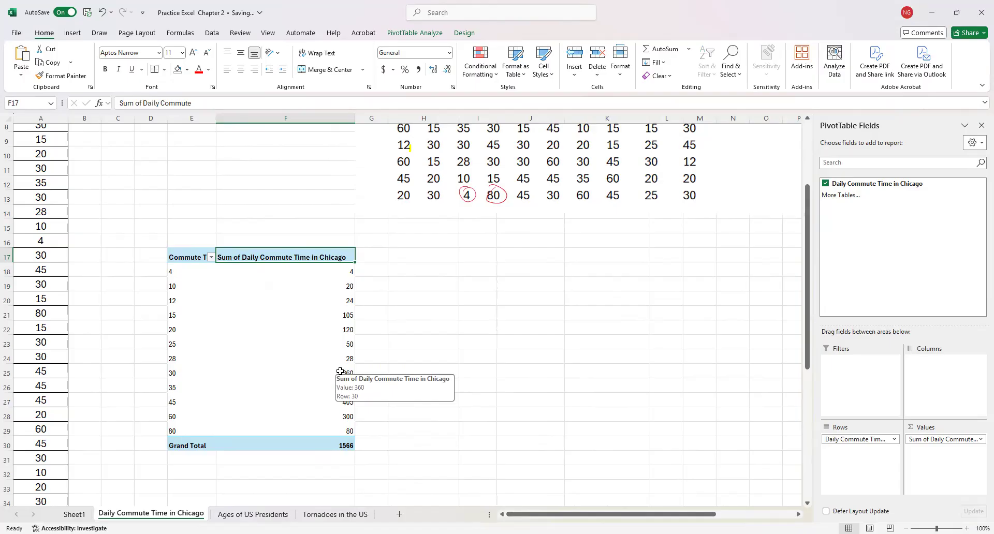
left_click(979, 441)
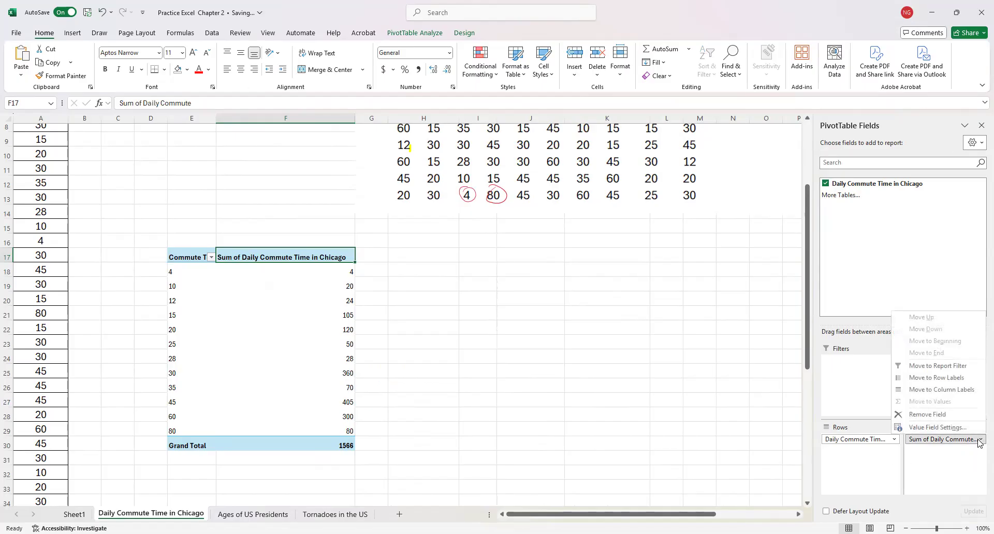
left_click(945, 427)
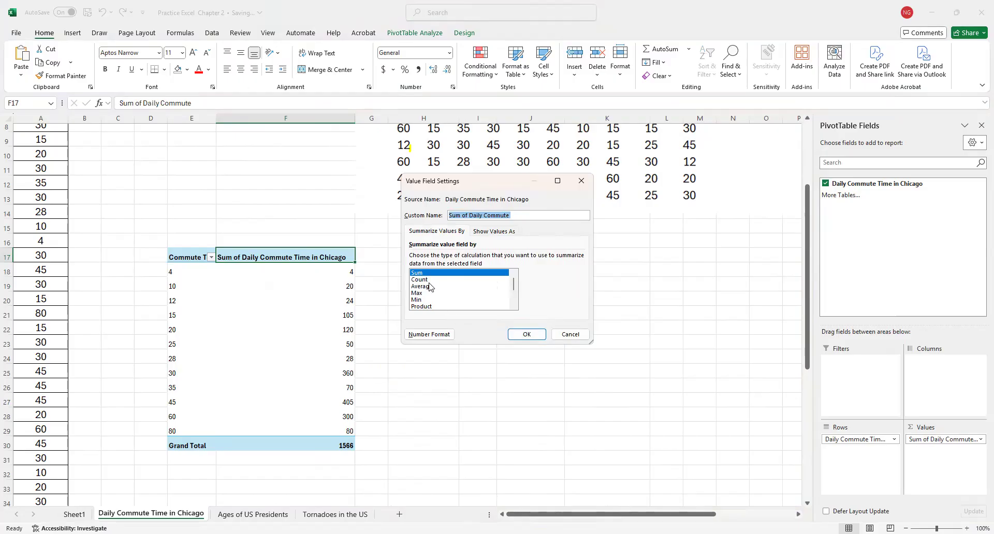
left_click(427, 280)
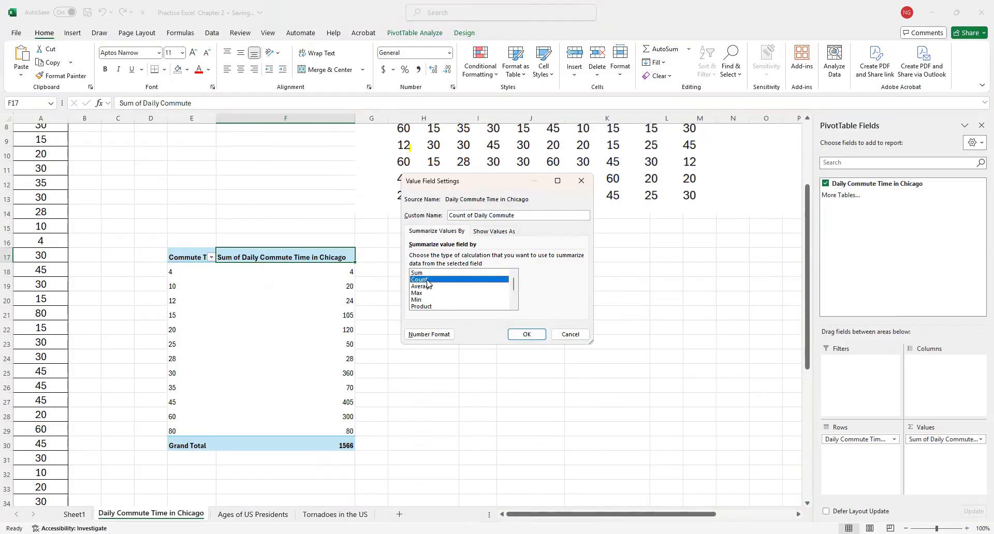
left_click(534, 338)
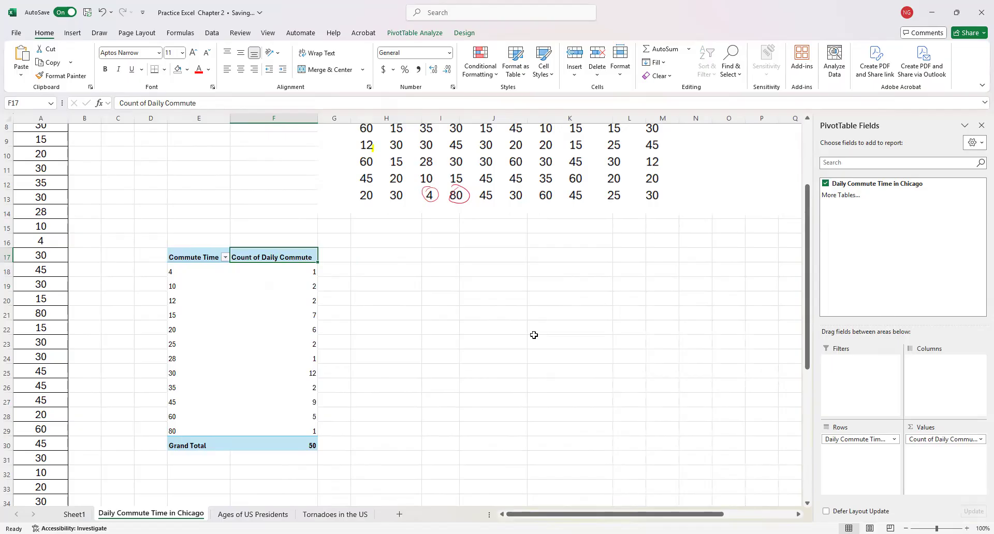
left_click(195, 274)
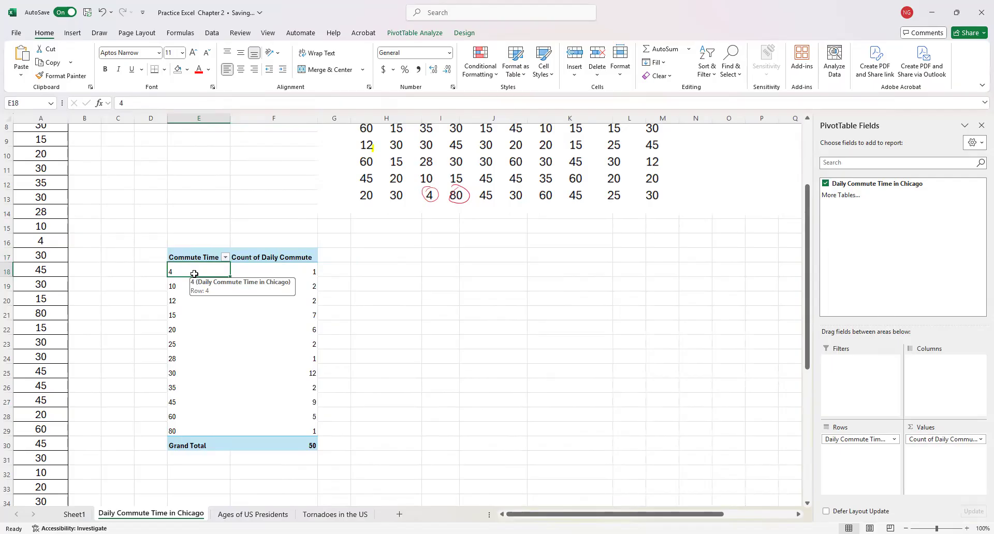
right_click(198, 271)
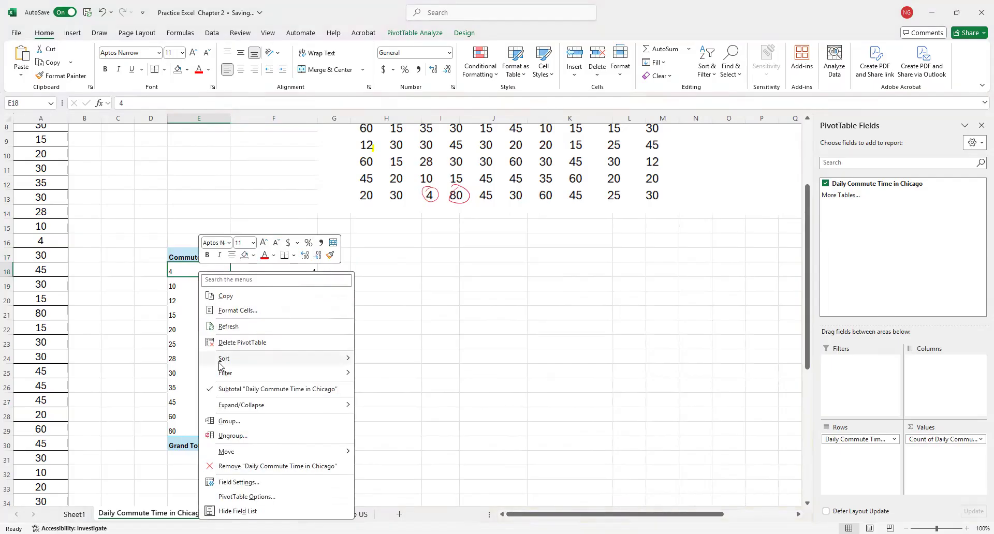
left_click(231, 421)
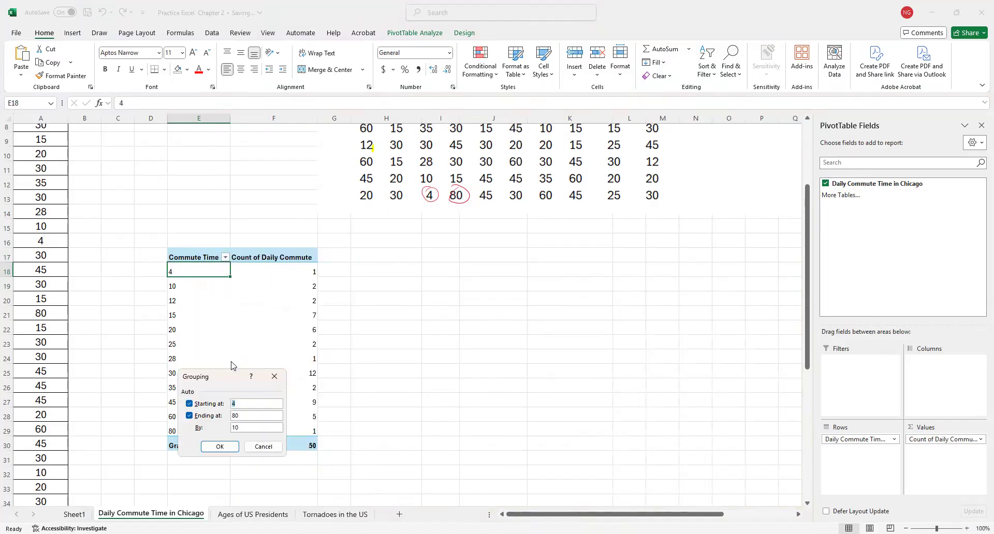
left_click_drag(228, 379, 416, 256)
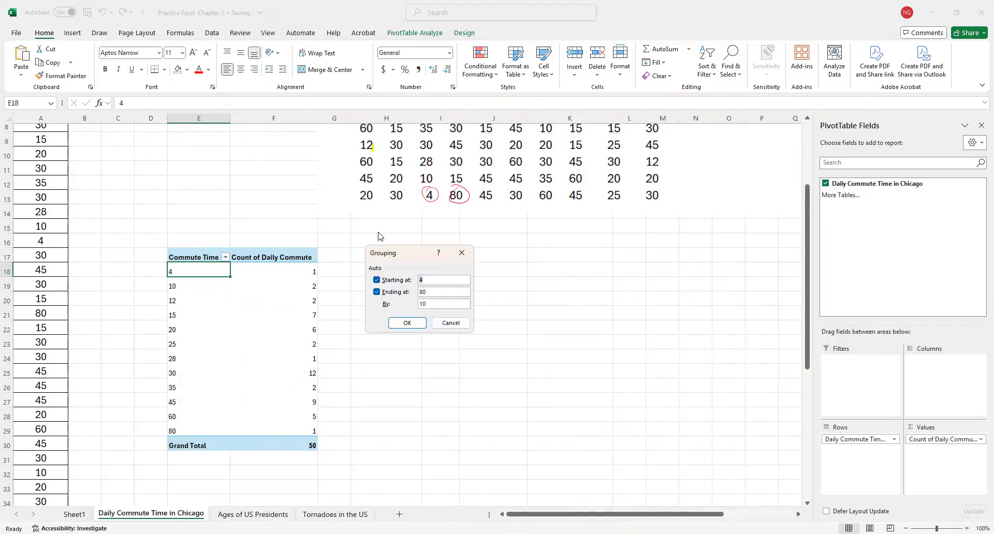
left_click(461, 252)
Step: Circle "lower-class limit of 0 minutes" and "width of 15" in the exercise text with the red pen
scroll(441, 239, "up", 1)
scroll(441, 239, "up", 1)
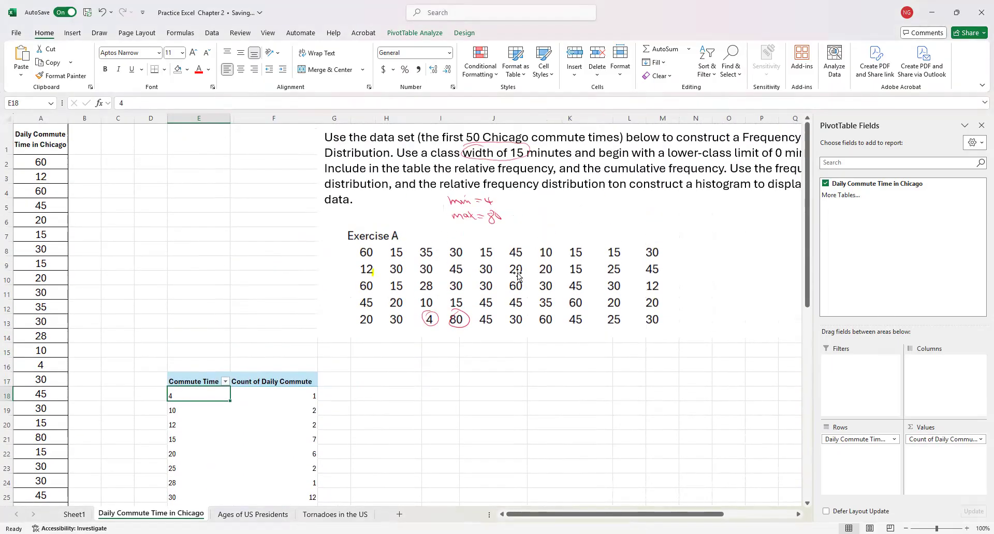
scroll(257, 271, "right", 2)
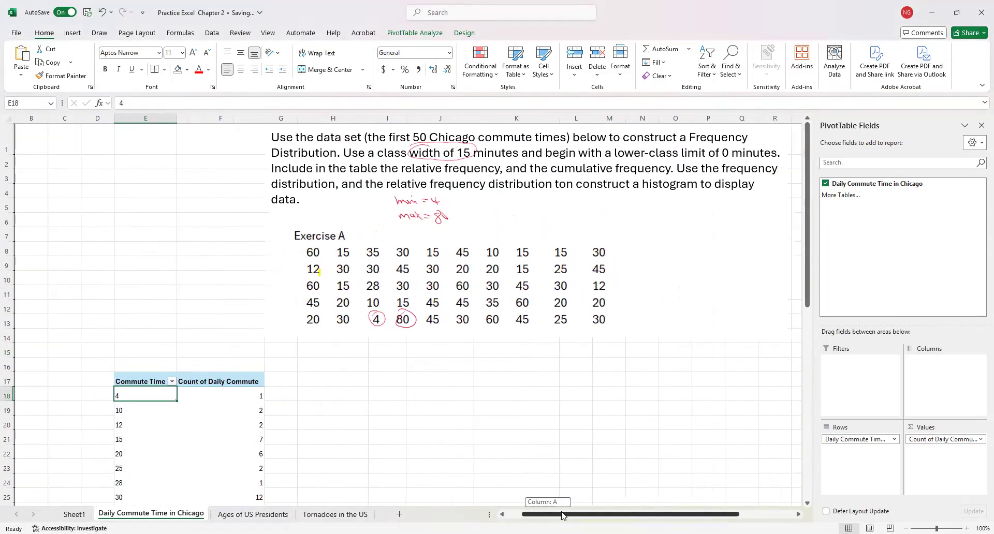
left_click(99, 33)
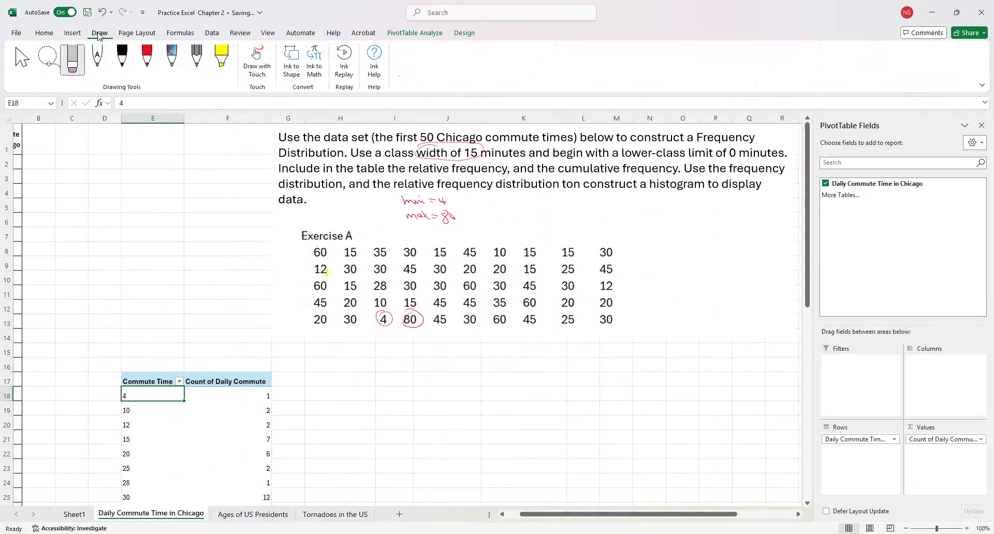
left_click(147, 57)
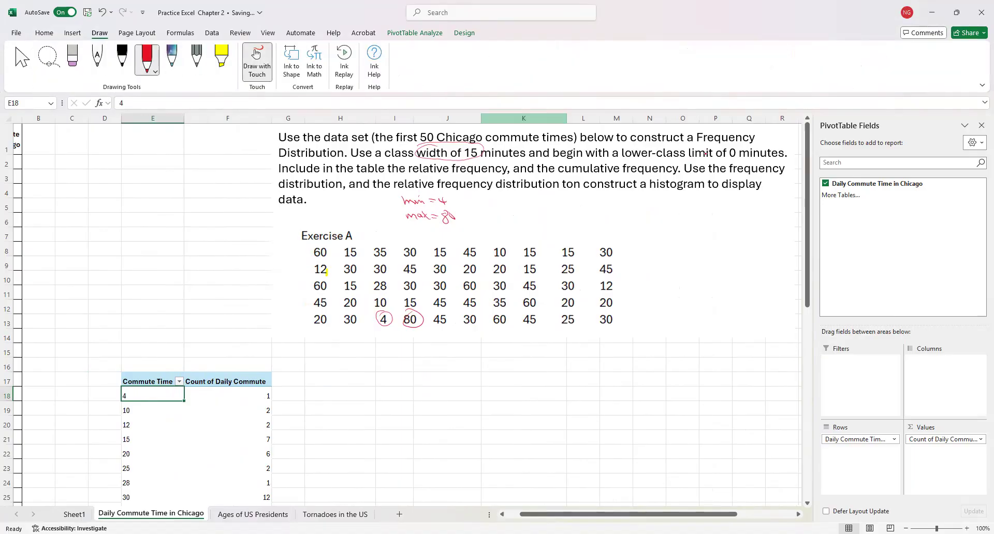
mouse_move(624, 158)
left_mouse_down()
mouse_move(743, 161)
mouse_move(787, 149)
mouse_move(615, 146)
mouse_move(613, 155)
left_mouse_up()
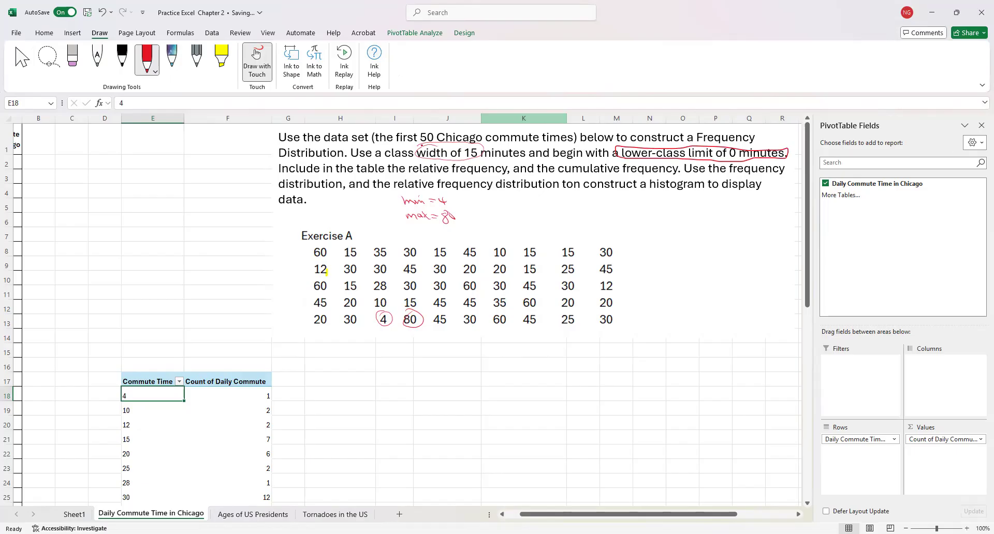
mouse_move(415, 153)
left_mouse_down()
mouse_move(453, 163)
mouse_move(485, 151)
left_mouse_up()
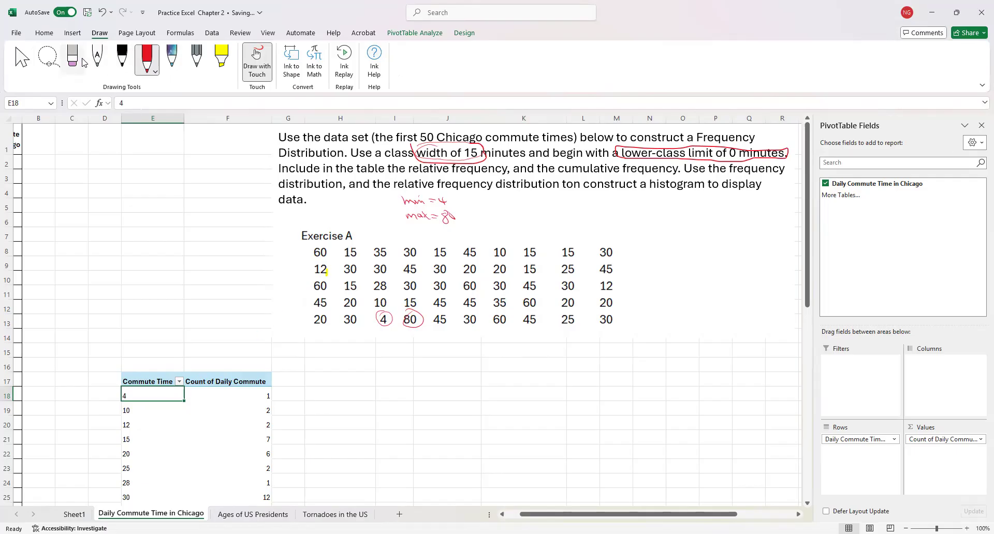
left_click(26, 61)
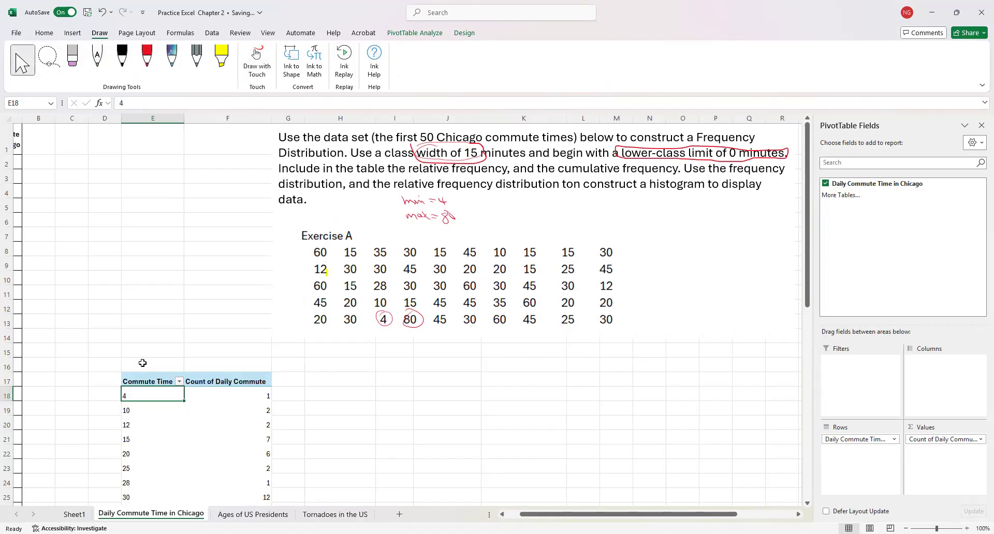
Step: Group the PivotTable's commute time rows starting at 0, ending at 89, by 15
left_click(150, 424)
right_click(168, 424)
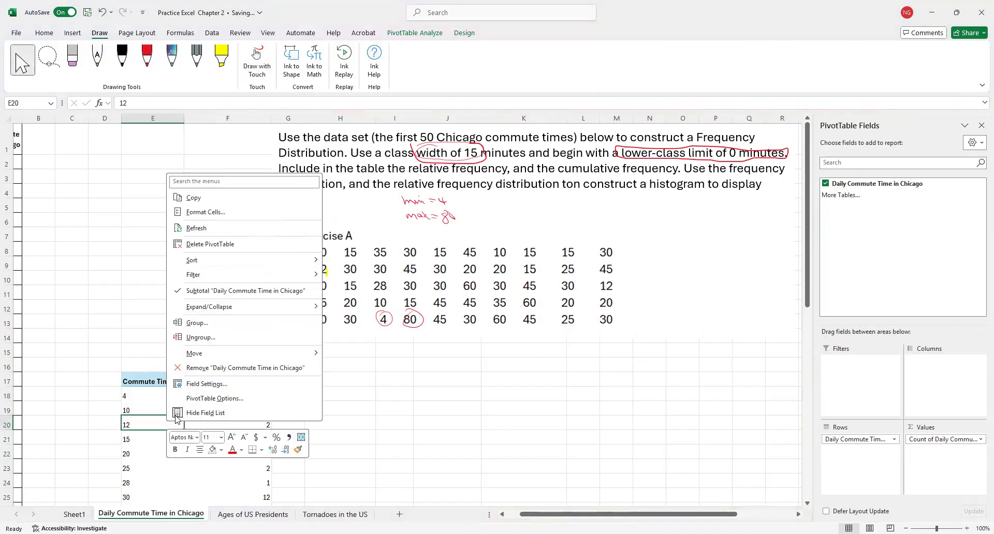
left_click(223, 323)
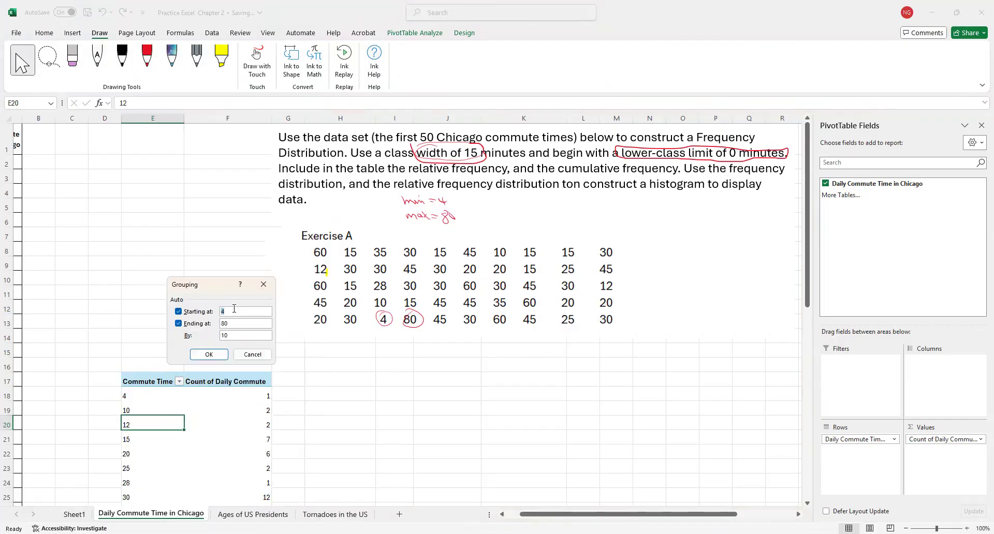
type("0")
double_click(239, 324)
type("89")
left_click_drag(231, 335, 219, 336)
type("1")
left_click(211, 355)
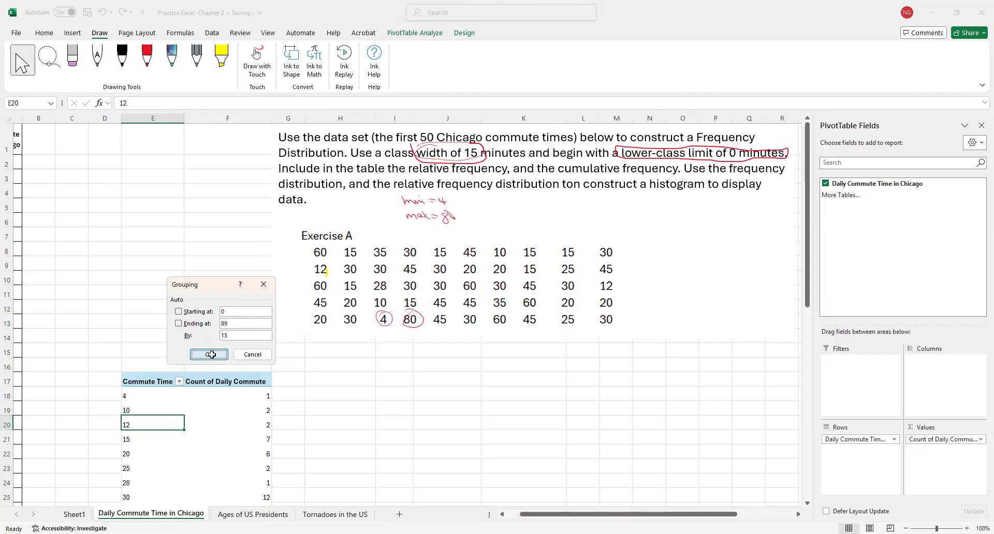
Step: Rename the PivotTable's count header in F17 as "Frequency Distribution"
scroll(256, 427, "down", 1)
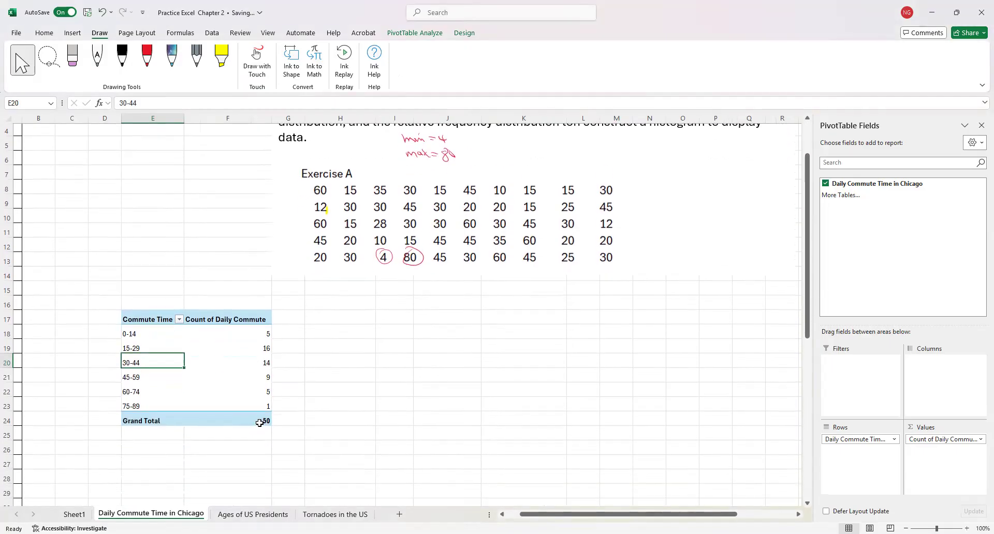
mouse_move(260, 423)
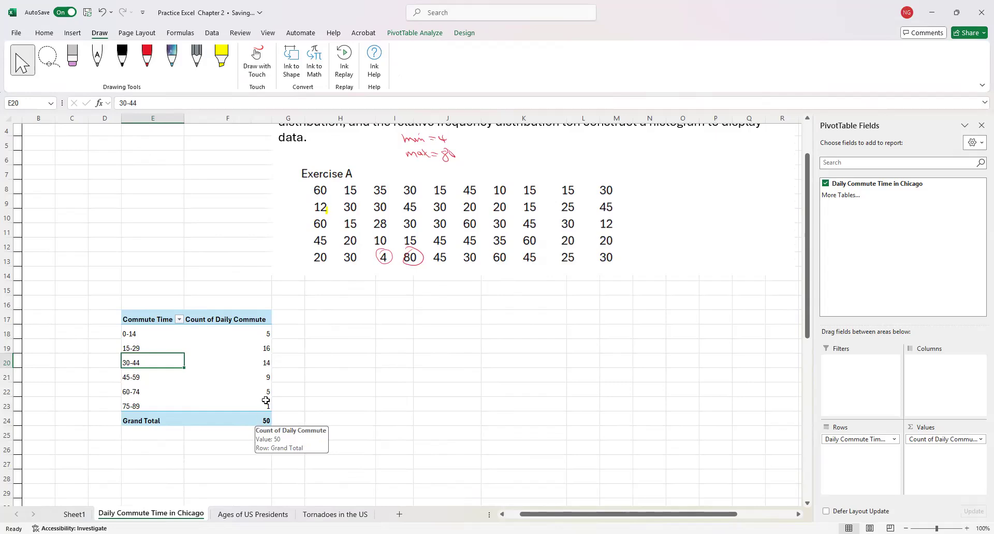
mouse_move(249, 340)
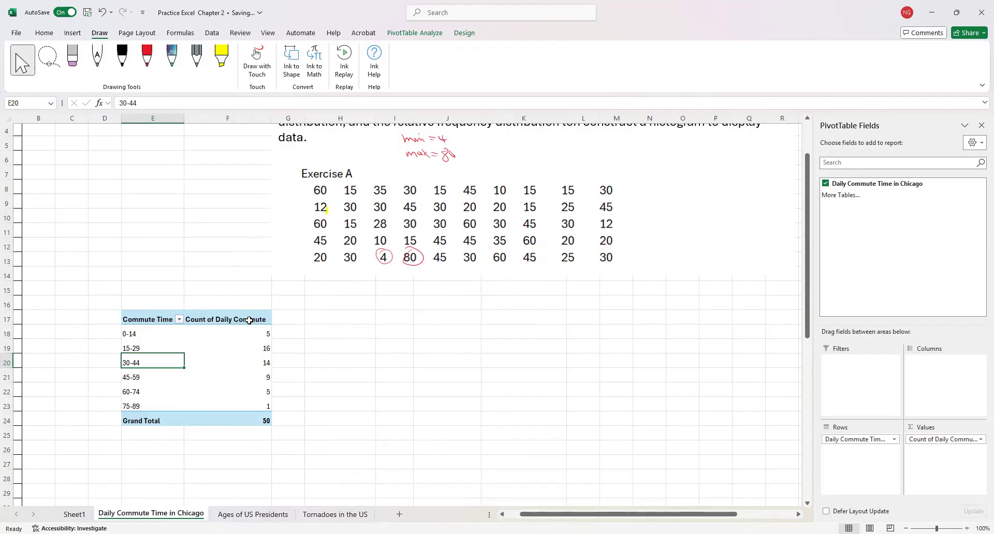
left_click(249, 320)
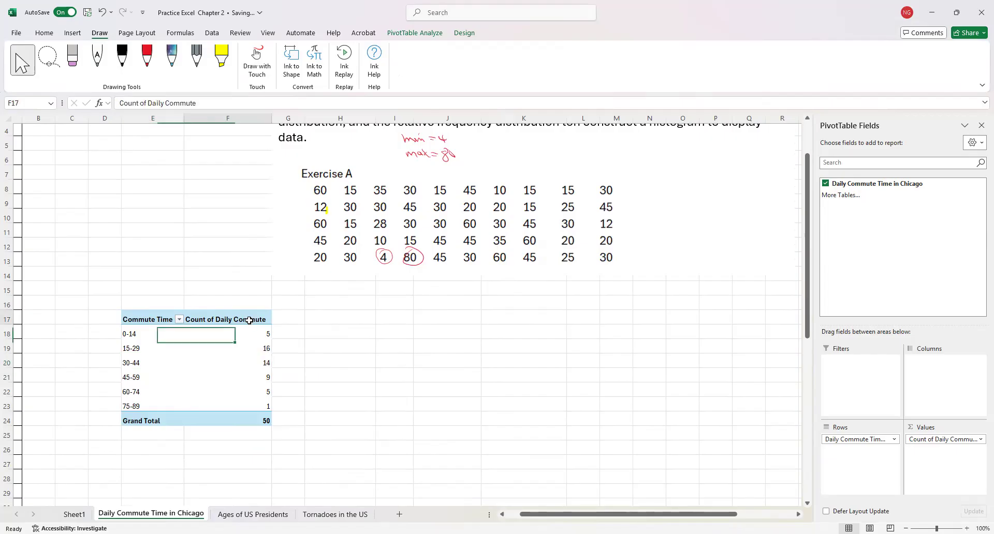
triple_click(179, 104)
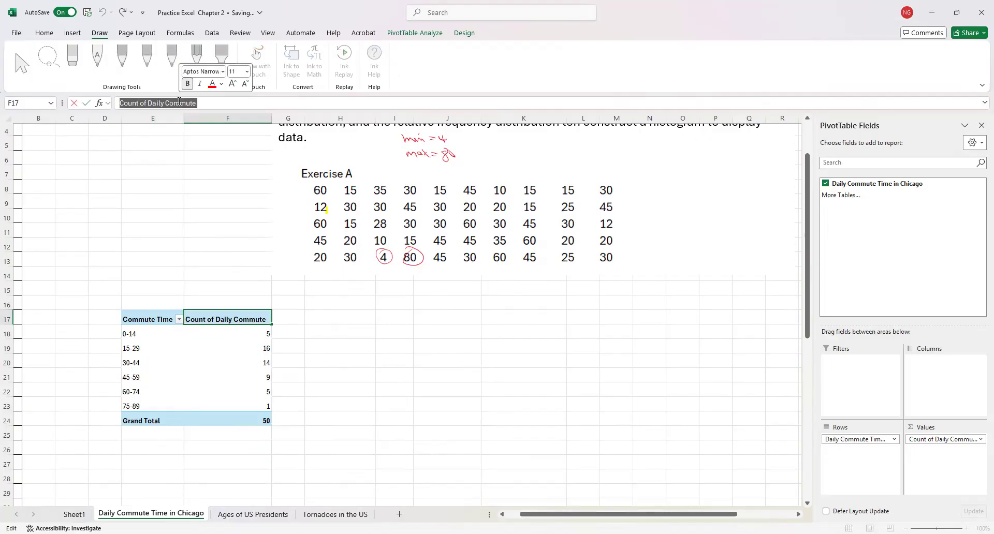
type("Frequenc")
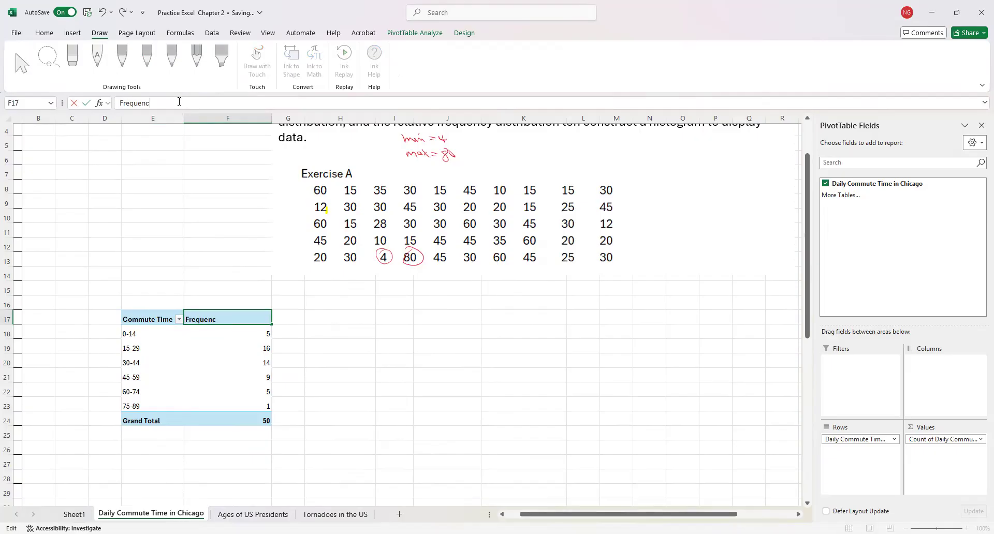
type("y Disstri")
key("BackSpace")
type("tribution")
left_click(306, 338)
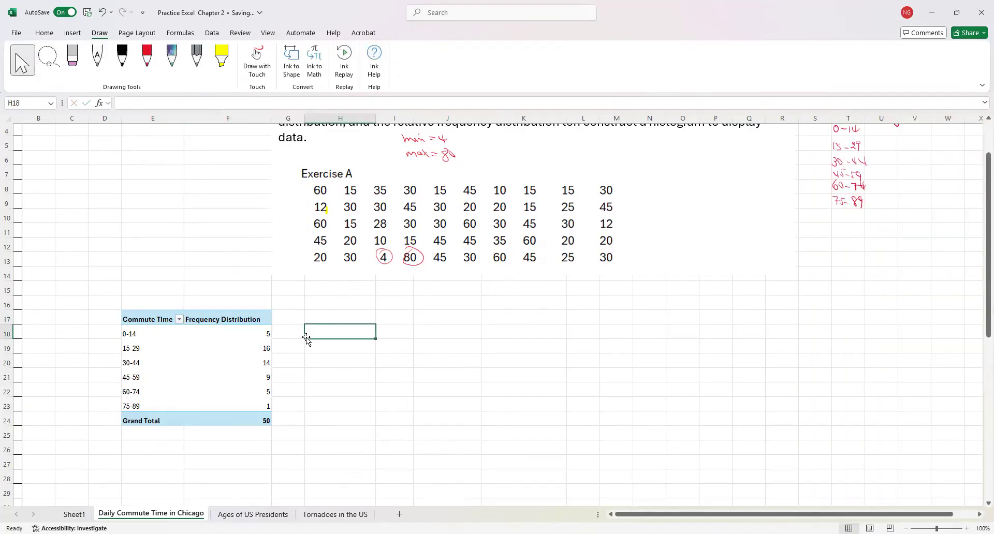
Step: Add Daily Commute Time in Chicago to the PivotTable values a second time, with the custom name "Count of Daily Commute"
left_click(182, 365)
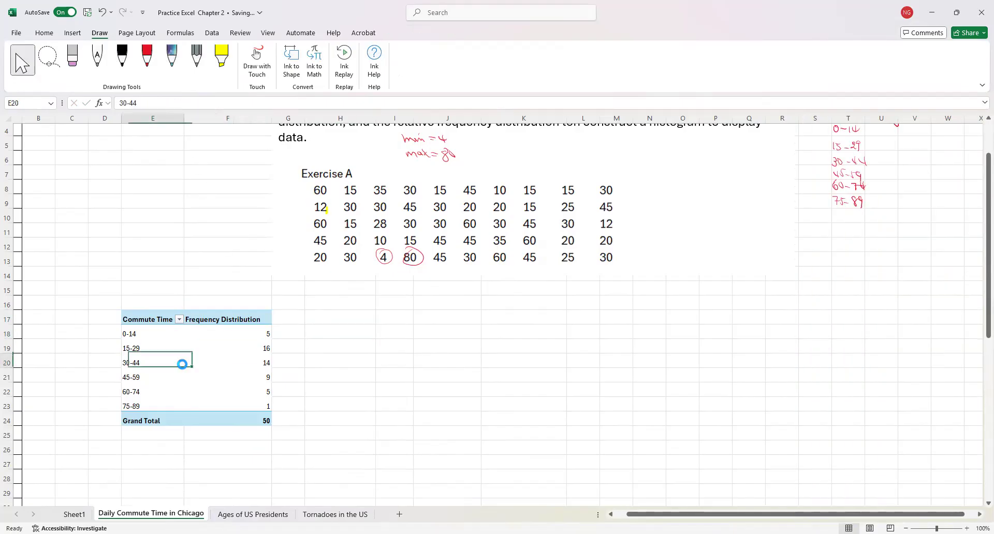
scroll(328, 267, "up", 2)
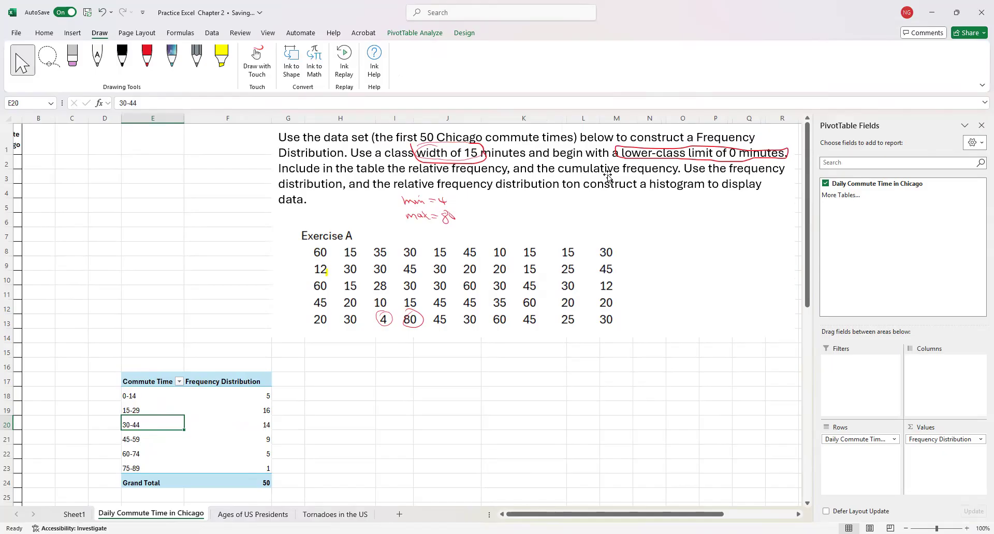
left_click(218, 408)
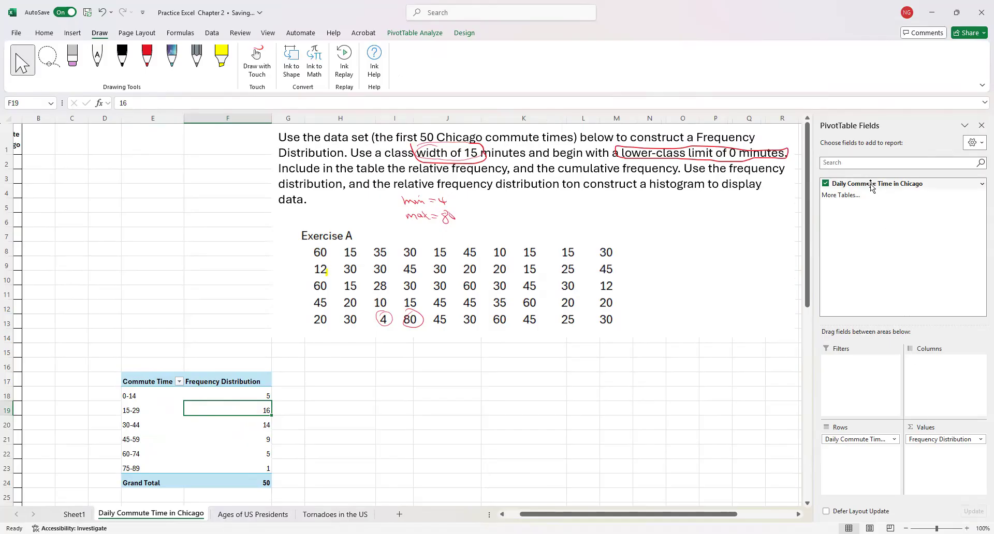
left_click_drag(872, 186, 946, 458)
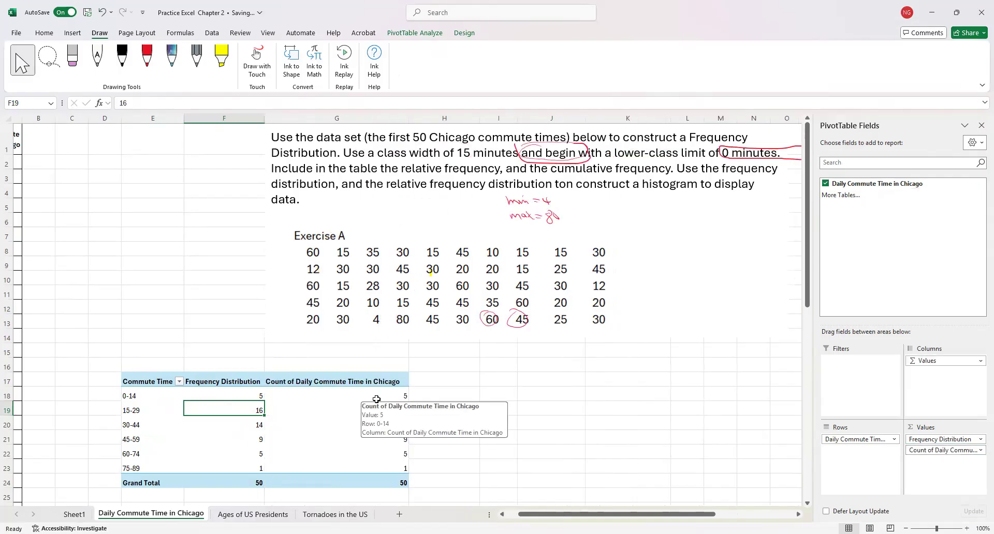
left_click(979, 450)
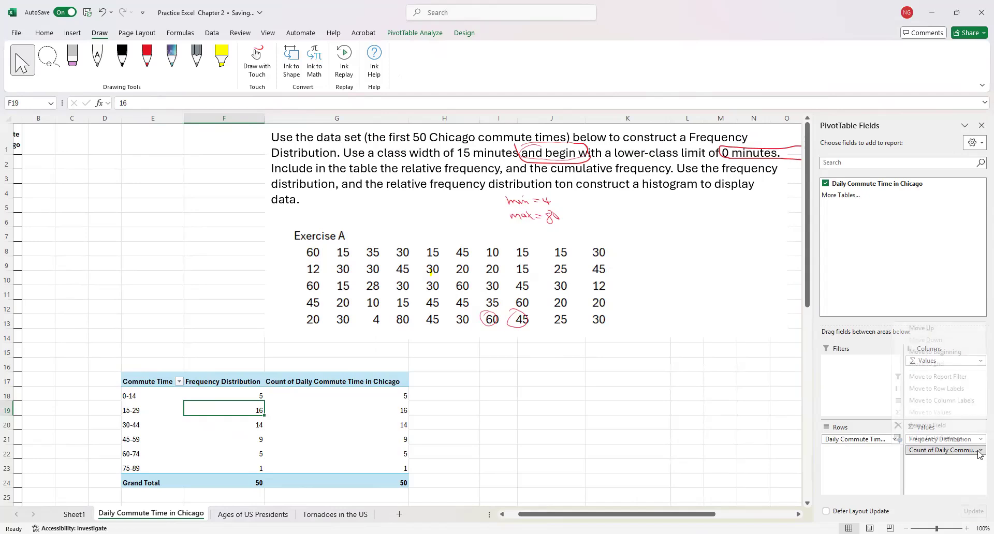
left_click(945, 437)
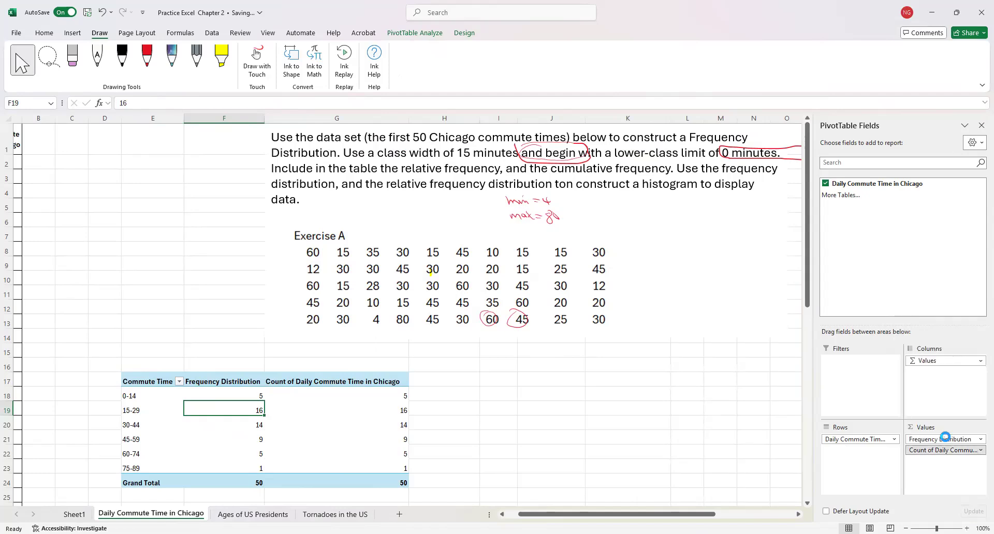
left_click(527, 335)
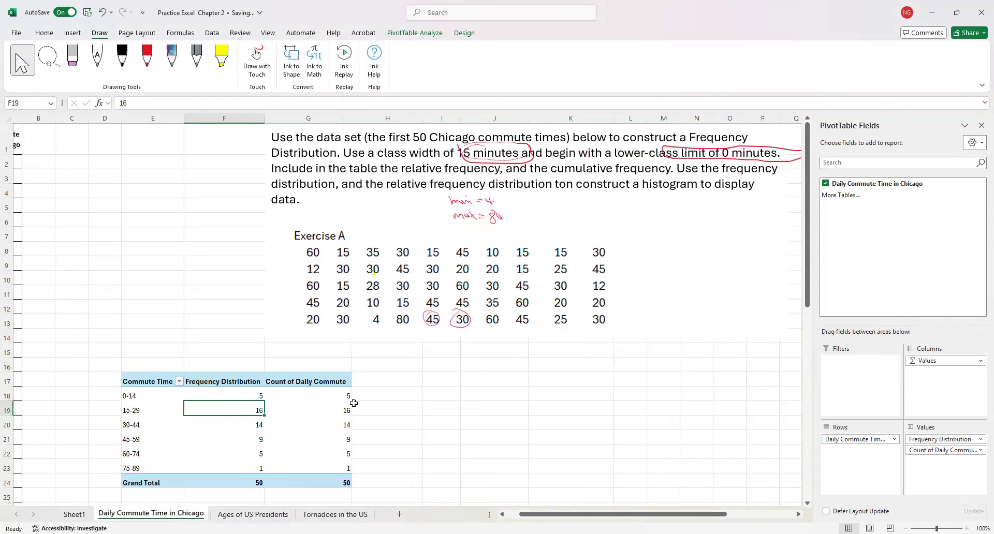
left_click(323, 396)
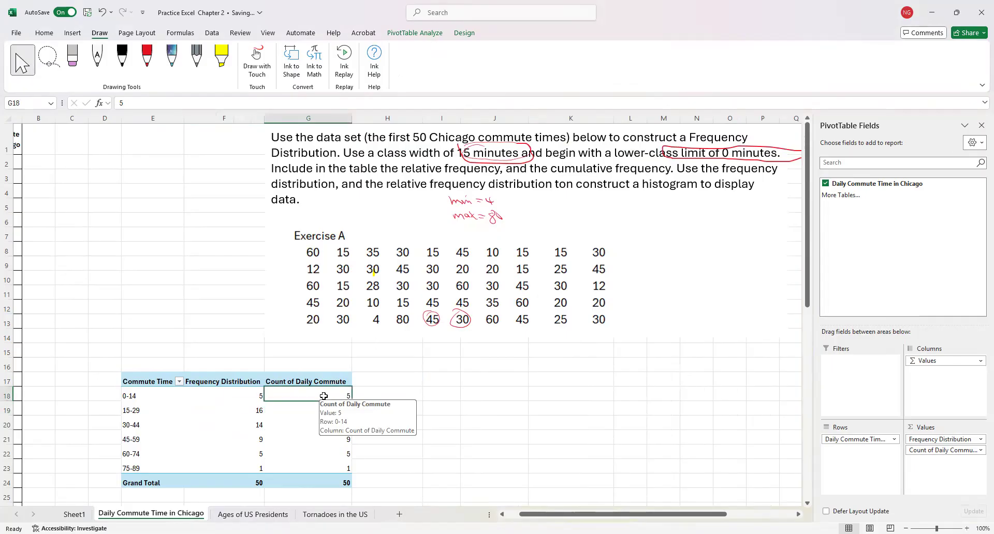
left_click(308, 412)
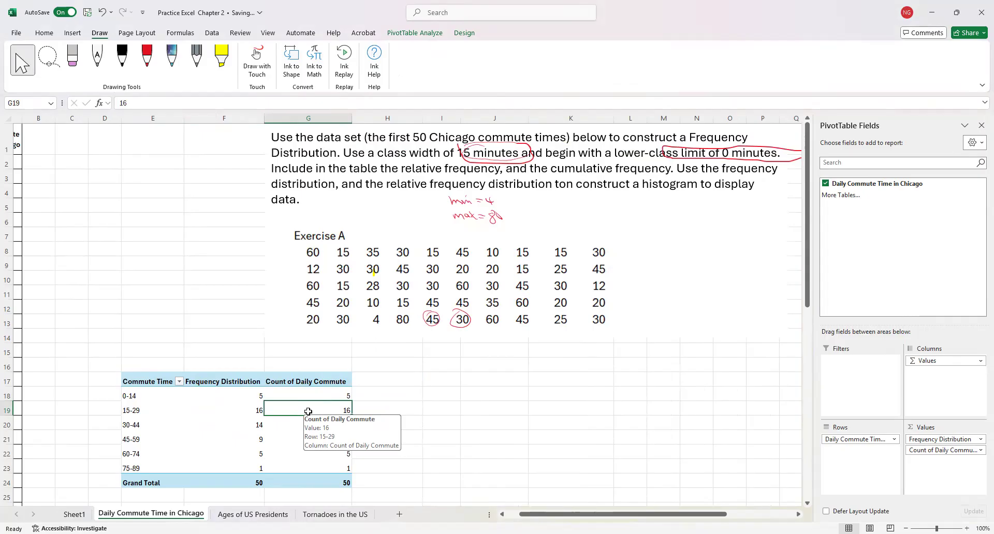
Step: In J18, calculate the 0-14 class's relative frequency by dividing its frequency in F18 by the grand total in F24
left_click(498, 395)
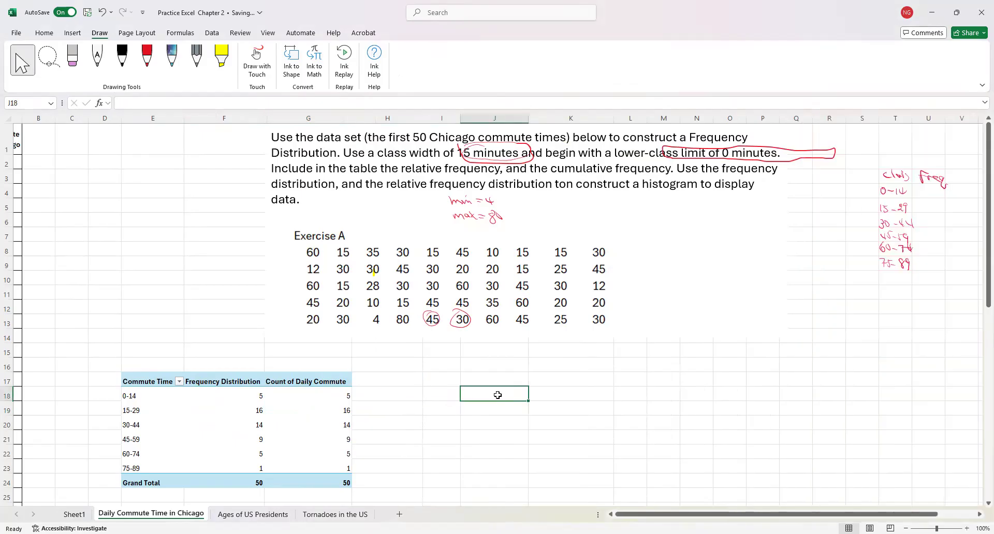
type("=")
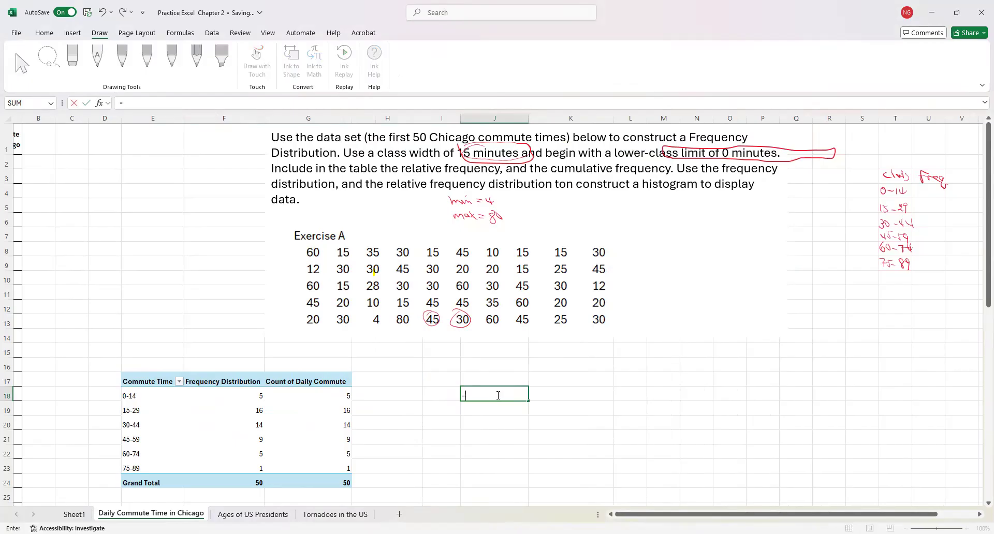
left_click(259, 394)
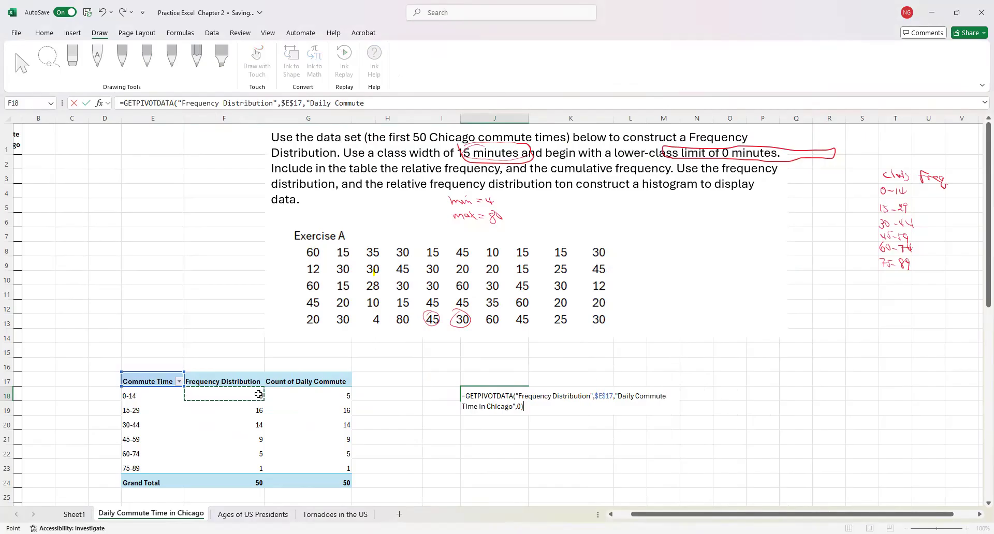
type("/")
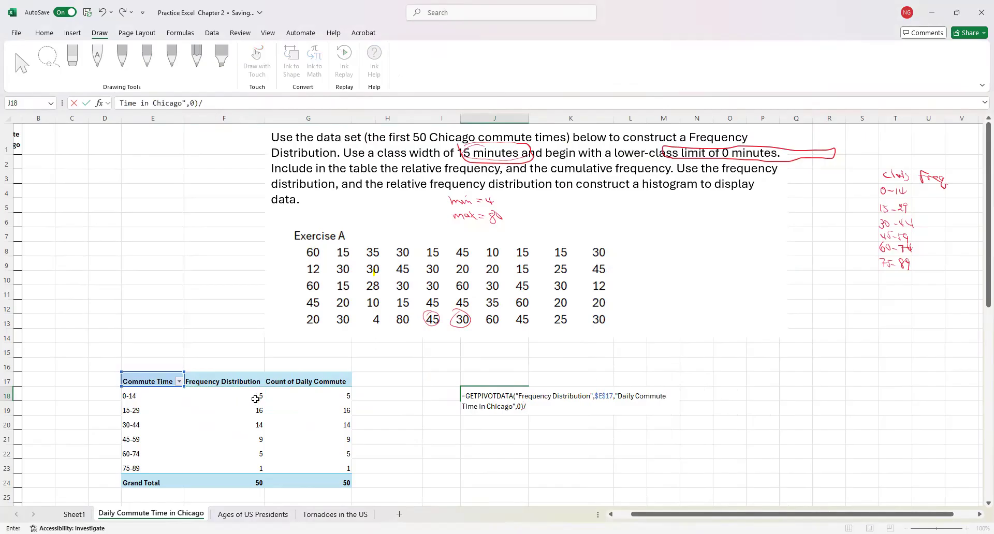
left_click(256, 483)
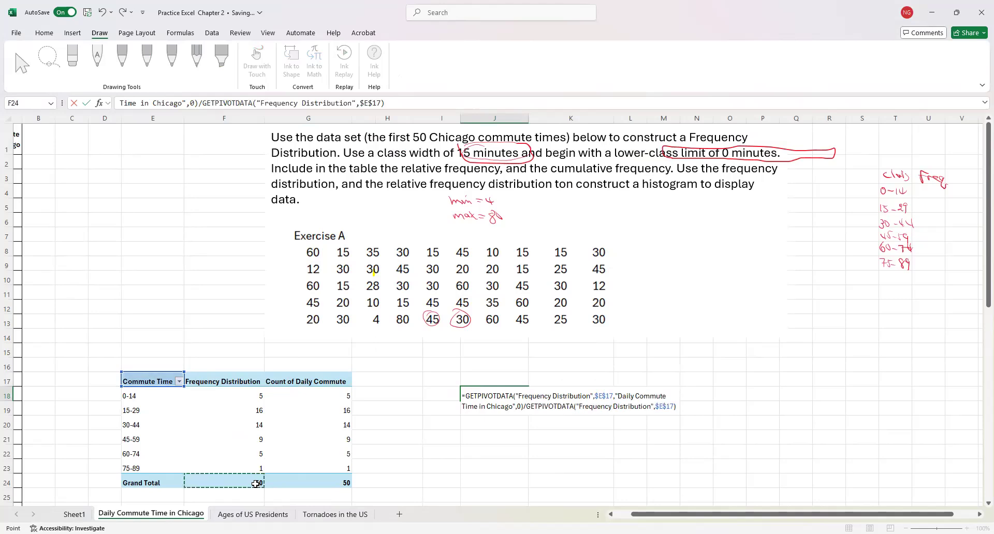
key("Return")
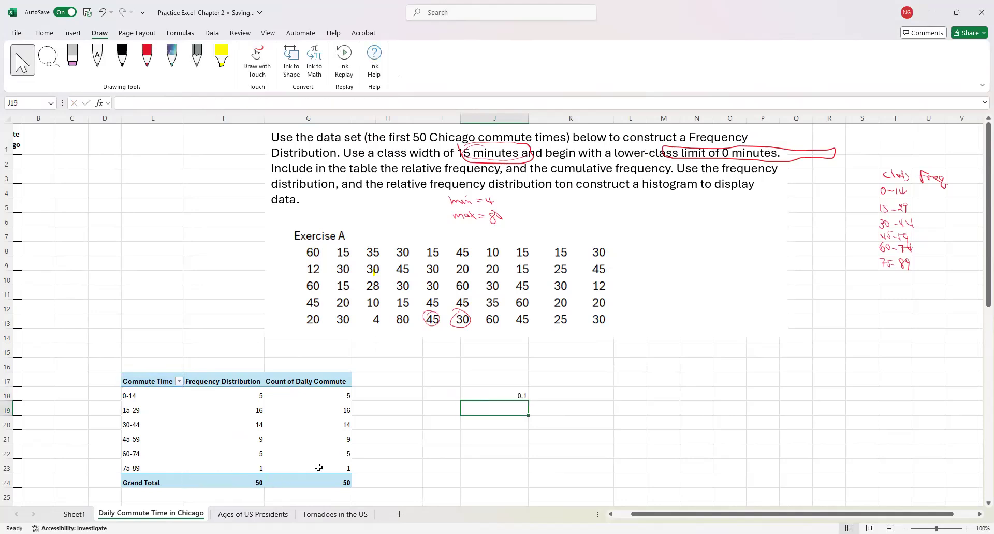
Step: Try filling the J18 formula down through J23, and clear the copies in J19:J23
left_click(494, 400)
left_click_drag(528, 402, 520, 469)
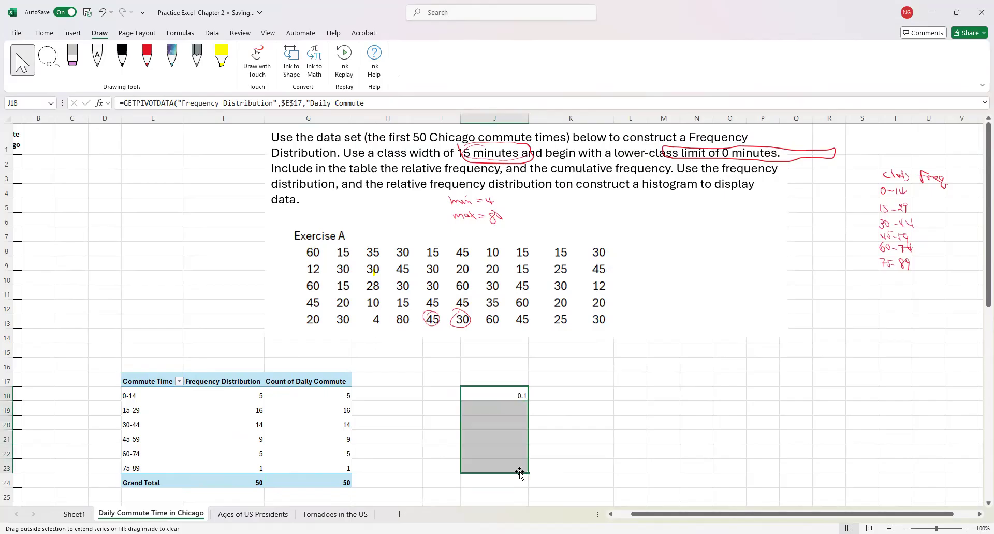
left_click_drag(516, 412, 517, 464)
key("BackSpace")
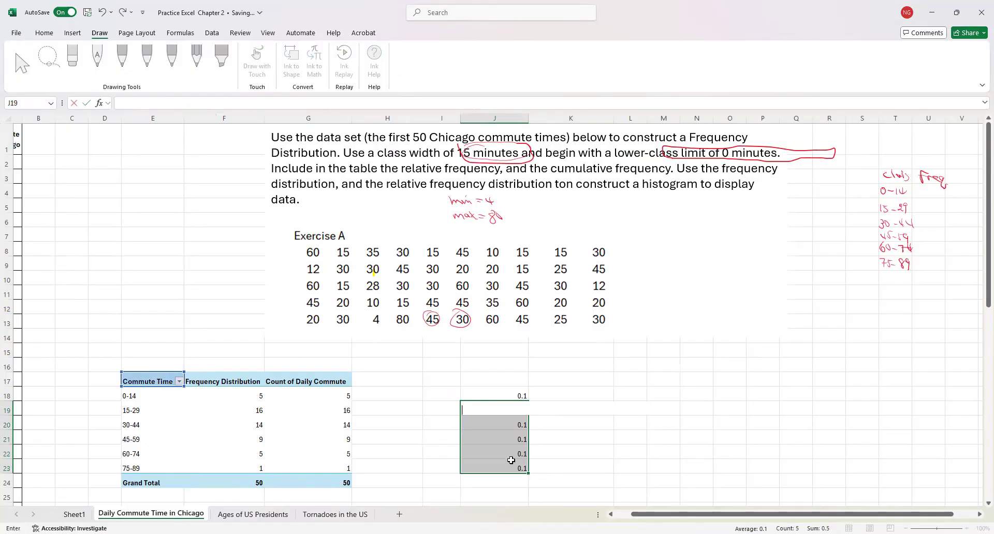
left_click(571, 421)
left_click_drag(524, 425, 517, 475)
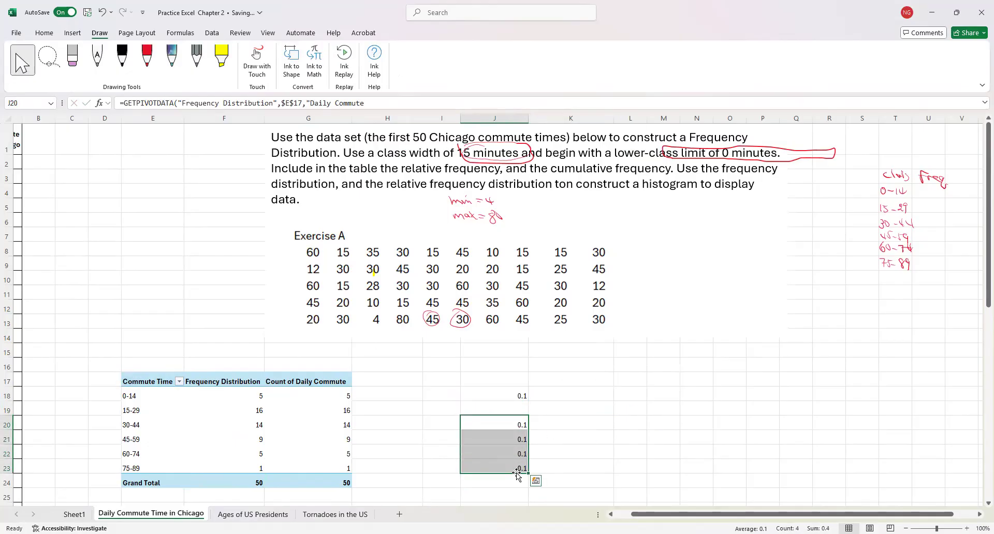
key("Delete")
left_click(565, 433)
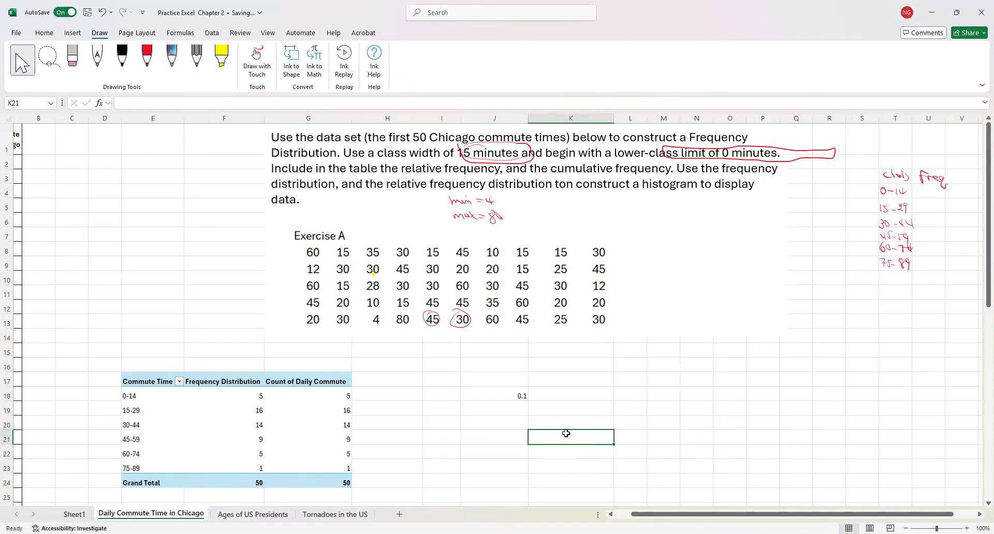
Step: Handwrite the fractions 5/50, 16/50 and 14/50 in red ink beside the PivotTable and erase them
left_click(541, 303)
left_click(147, 57)
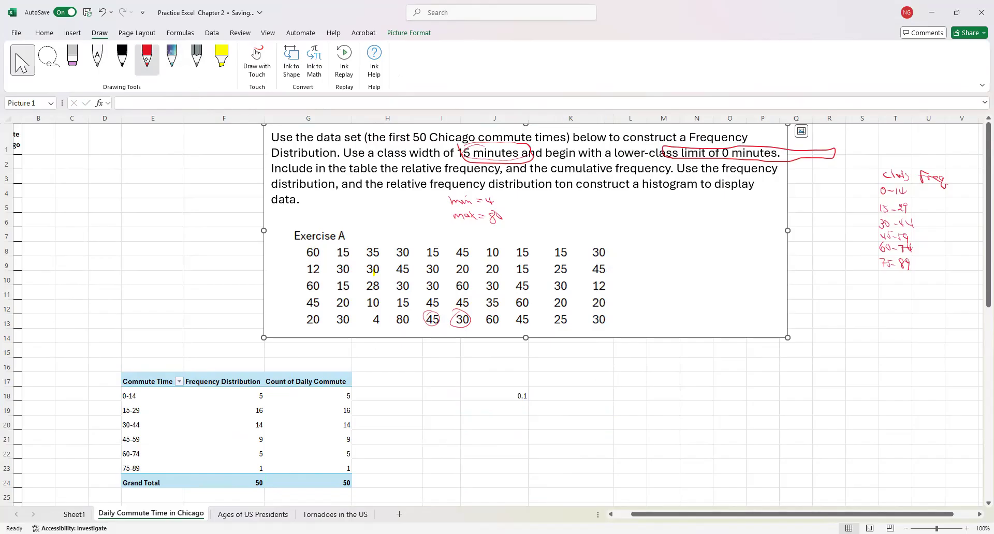
left_click_drag(477, 391, 492, 415)
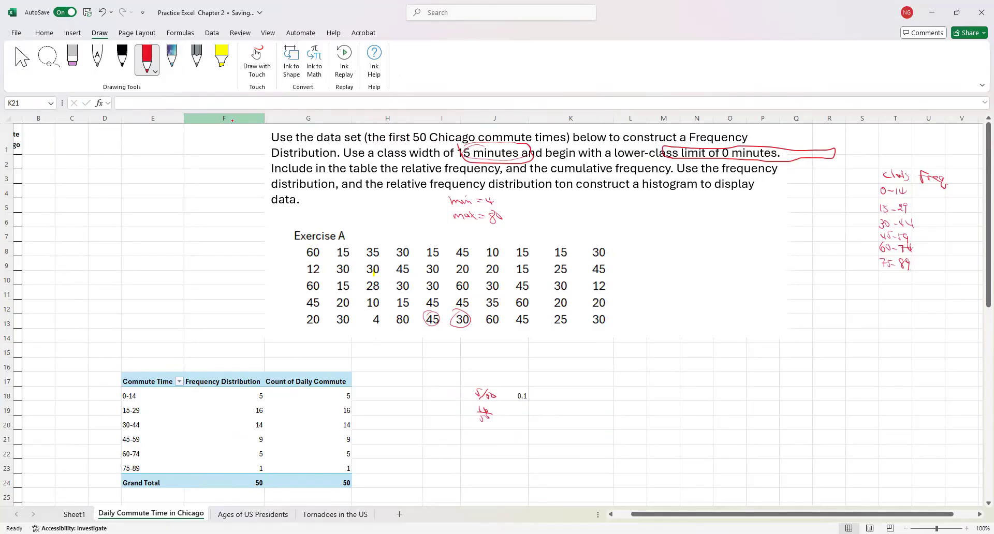
left_click_drag(480, 438, 490, 444)
left_click(72, 58)
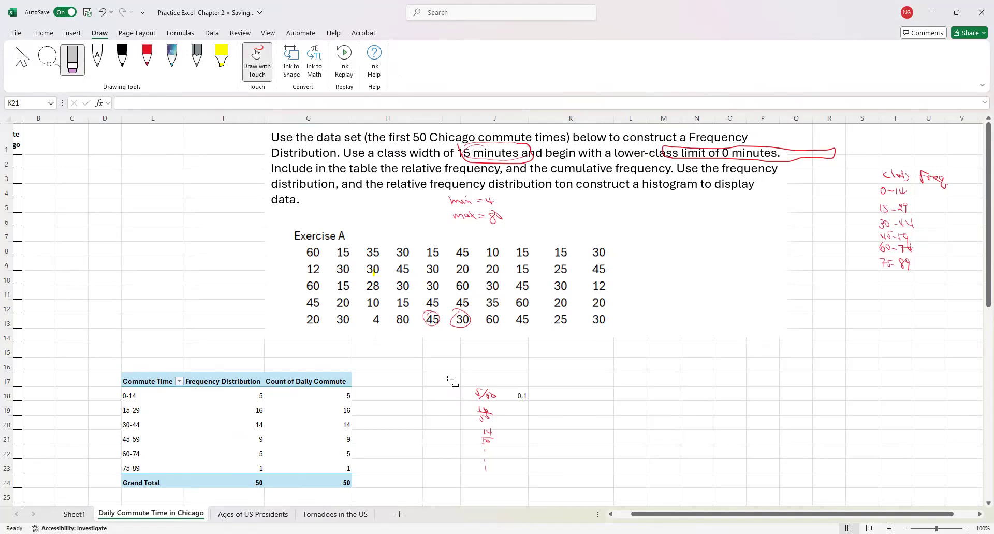
mouse_move(483, 403)
left_mouse_down()
mouse_move(494, 394)
mouse_move(488, 483)
mouse_move(480, 404)
mouse_move(526, 388)
left_mouse_up()
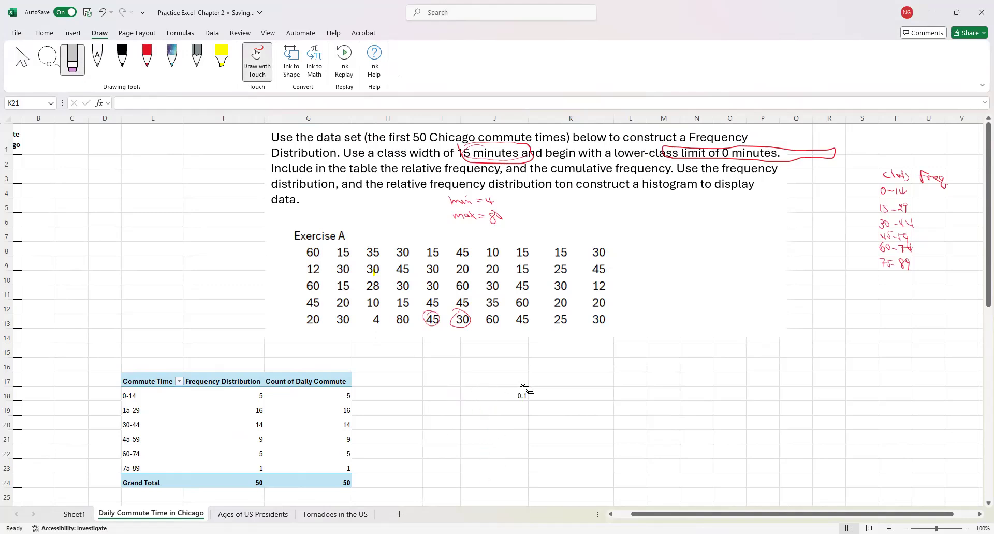
Step: Clear the trial relative frequency formula from cell J18
left_click(28, 64)
left_click(520, 396)
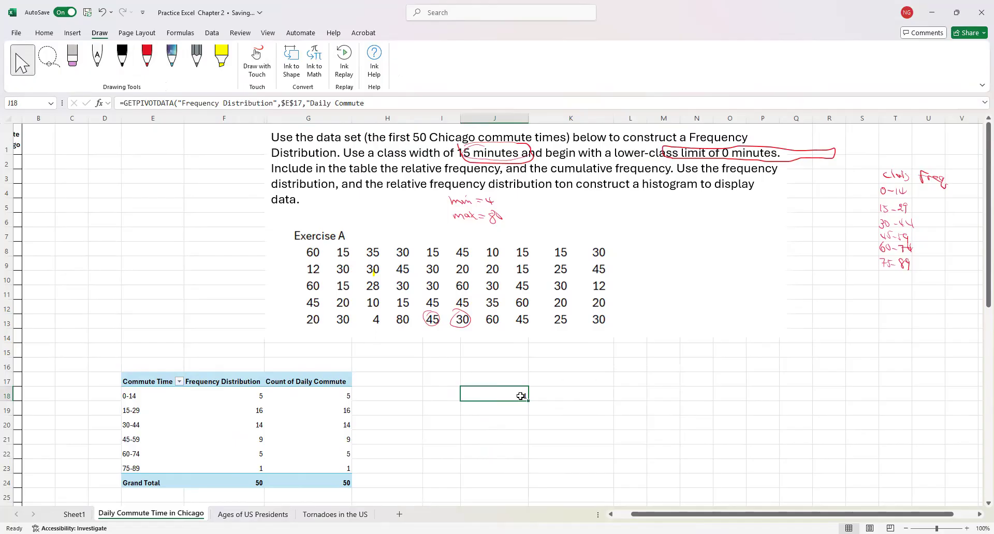
key("Delete")
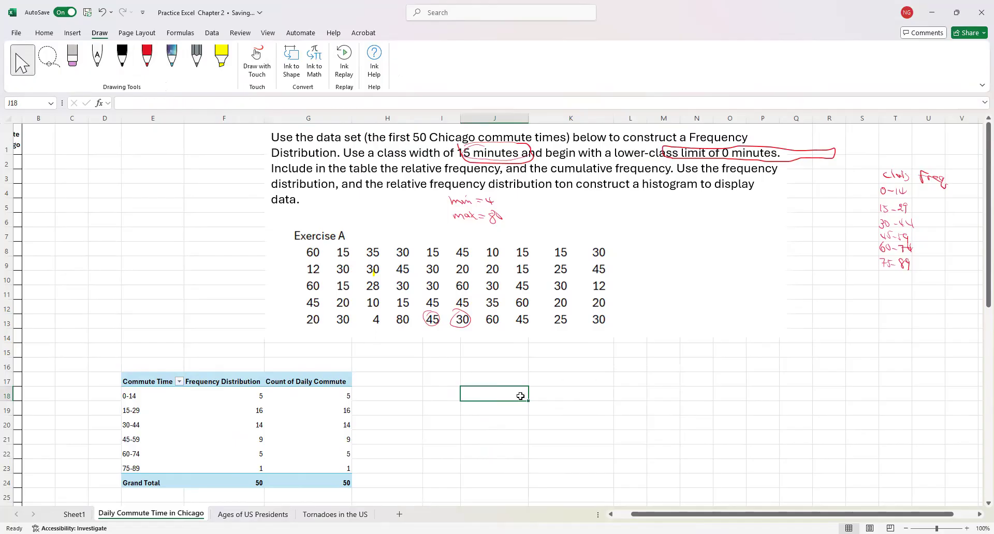
Step: Show the PivotTable's Count of Daily Commute values as % of Column Total
left_click(305, 424)
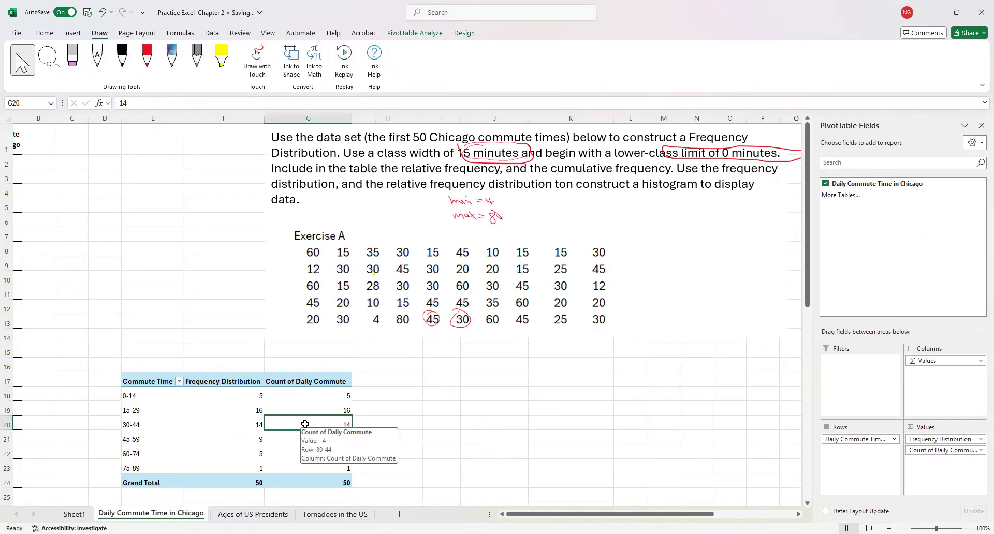
right_click(305, 424)
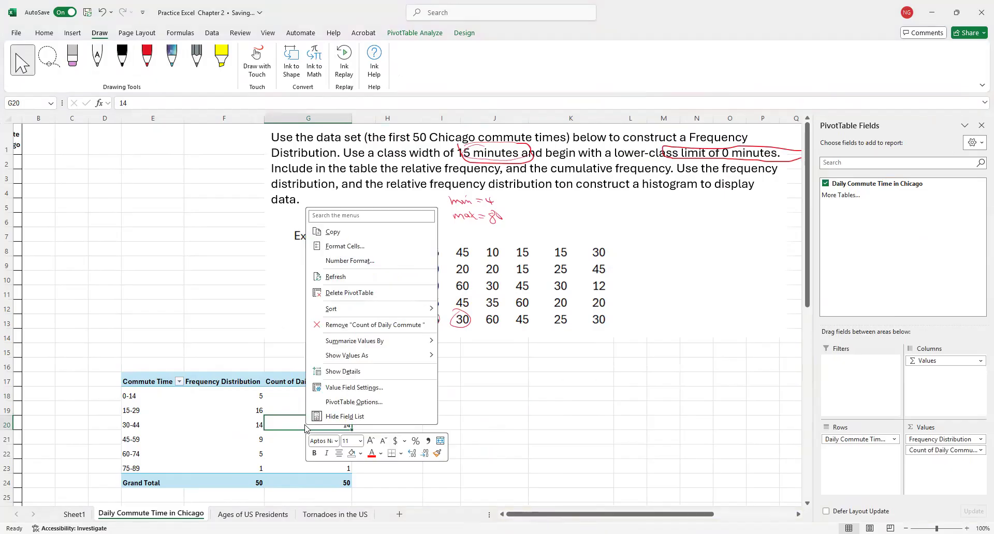
mouse_move(350, 361)
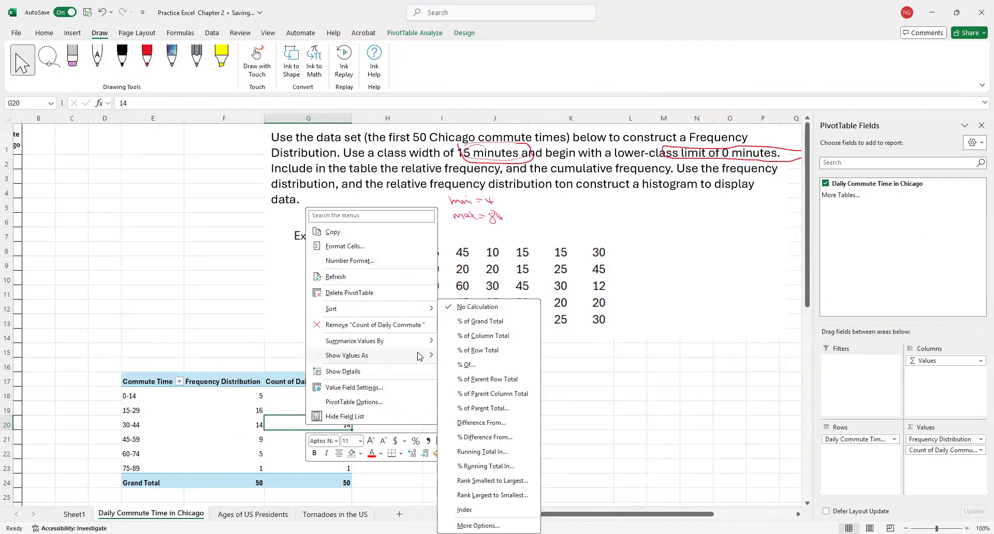
left_click(485, 337)
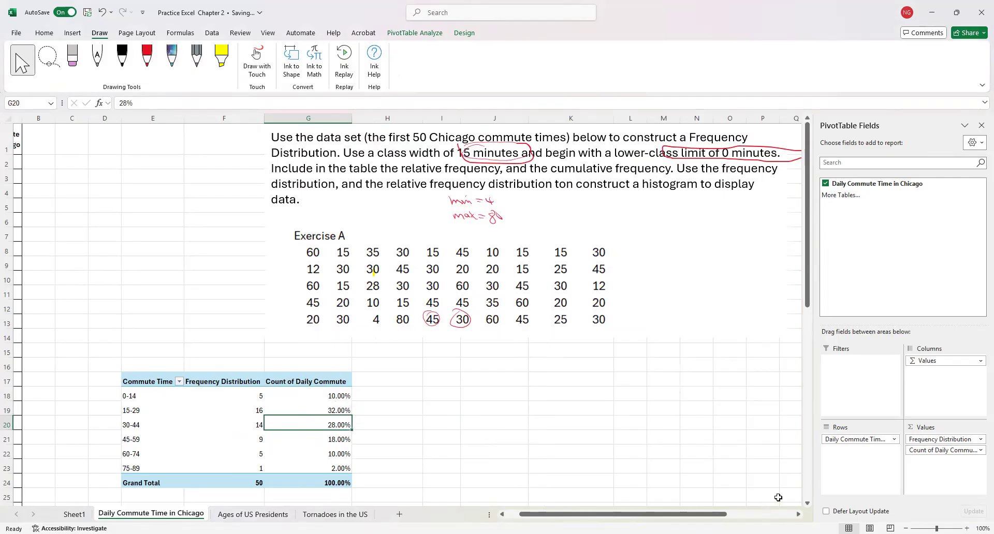
Step: Rename the PivotTable's percentage column header in G17 as "Relative Frequency Dist"
left_click(302, 383)
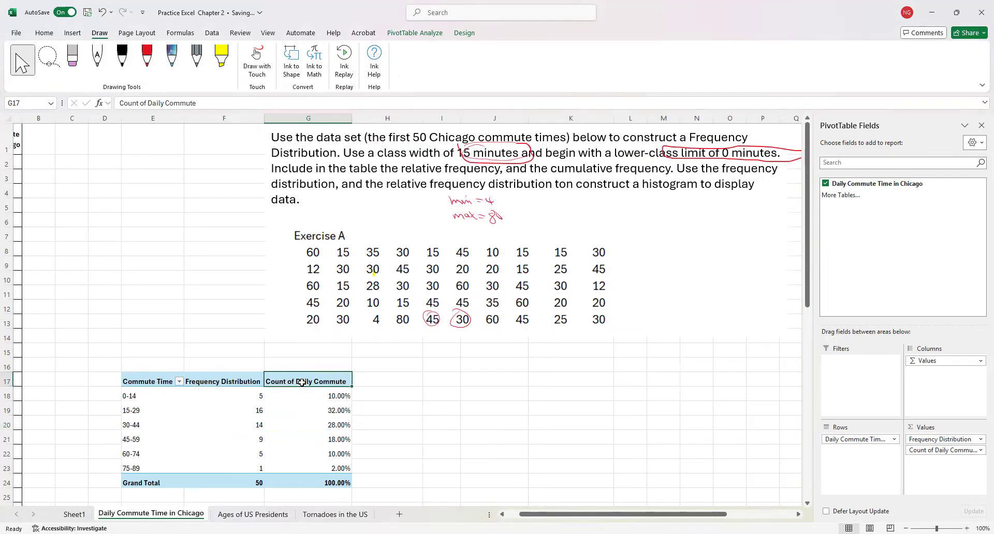
triple_click(167, 103)
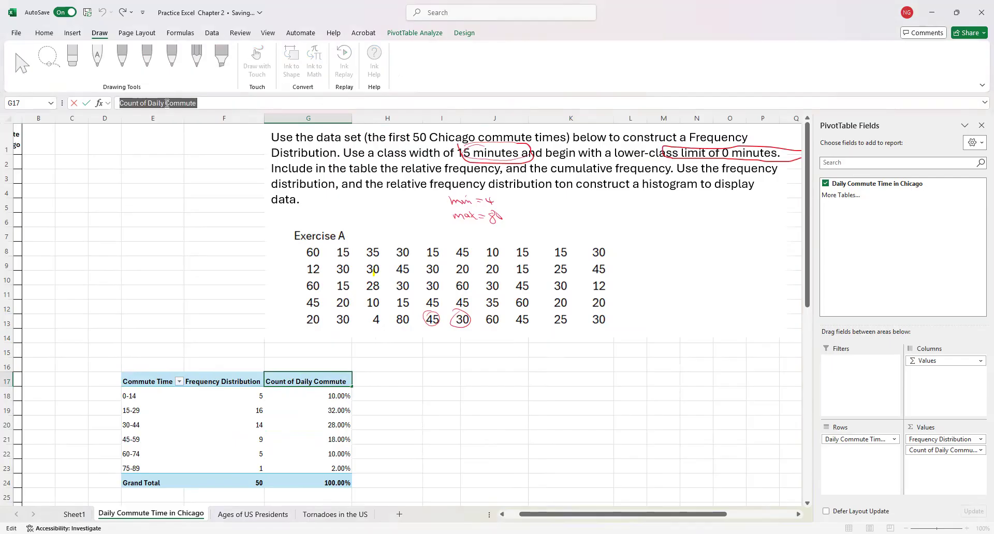
type("R")
key("BackSpace")
type("elative Frequency Dist")
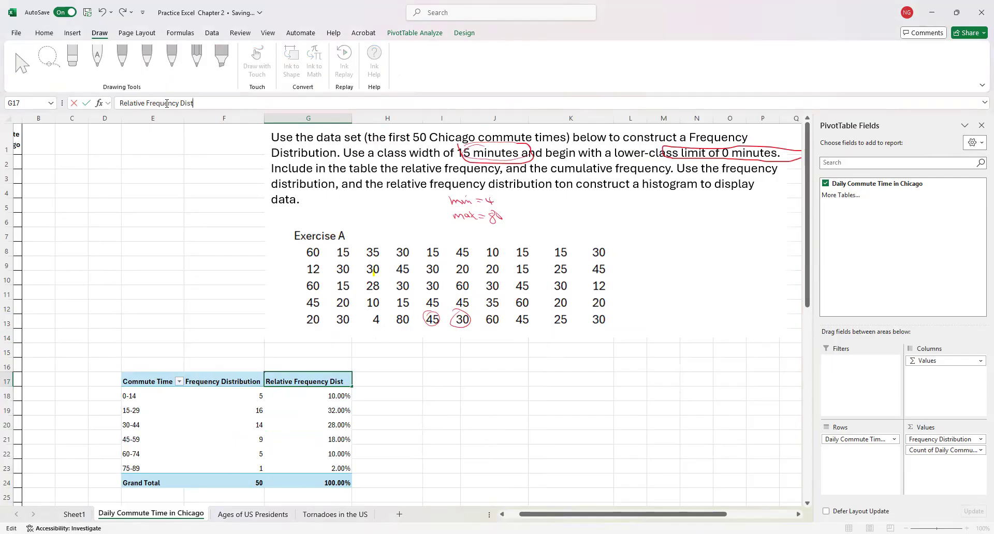
left_click(390, 435)
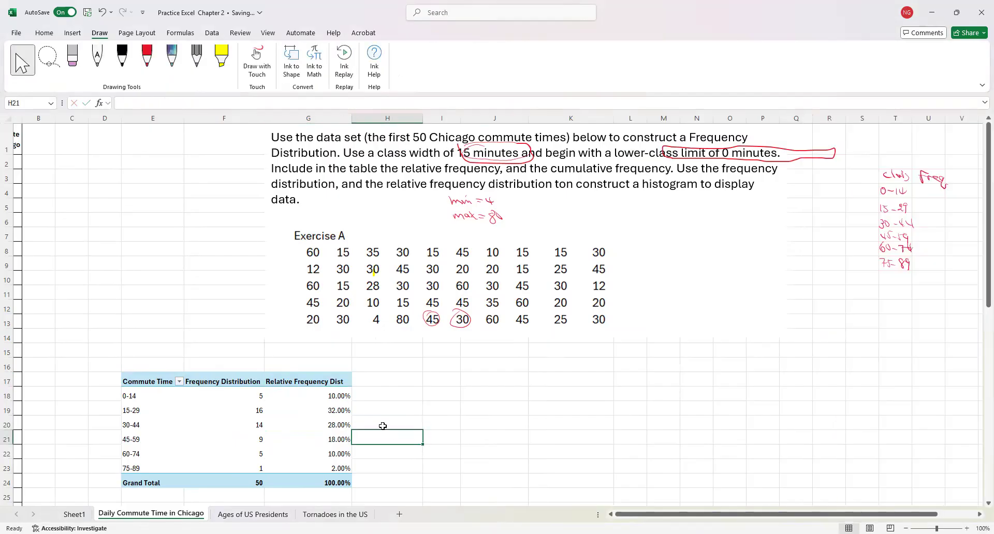
Step: Format the PivotTable's Relative Frequency Dist values in G18:G24 as Number with three decimal places
scroll(383, 429, "down", 1)
left_click_drag(319, 365, 318, 451)
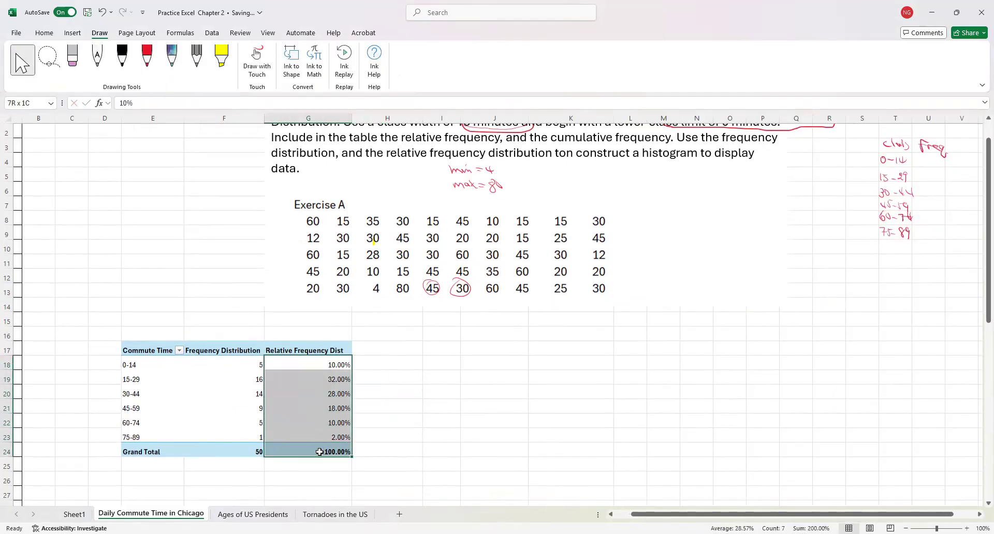
scroll(289, 213, "up", 1)
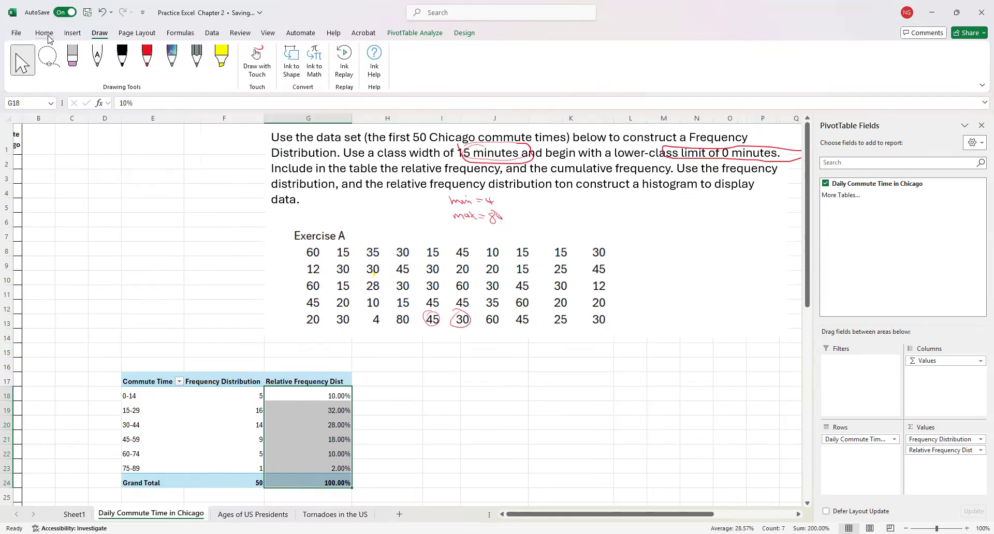
left_click(46, 36)
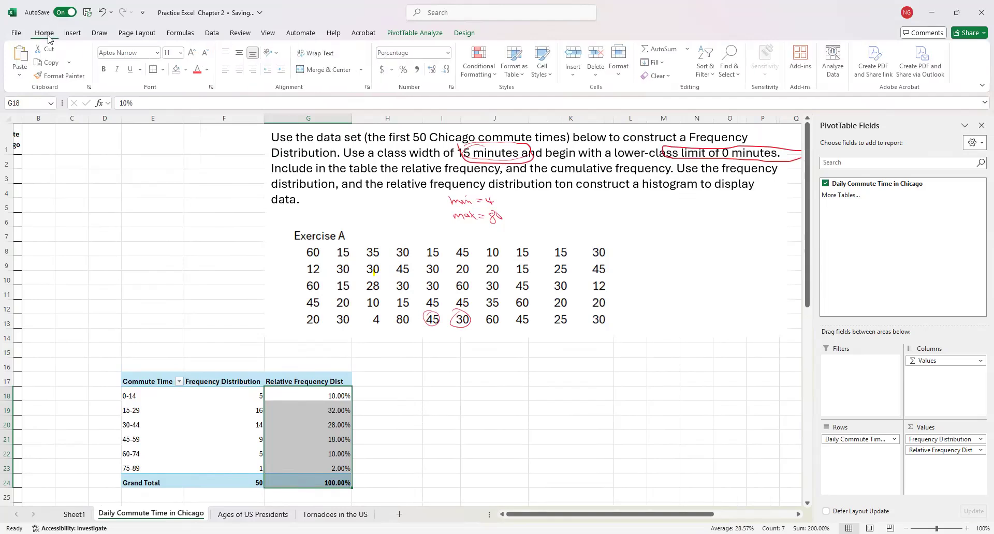
left_click(449, 54)
left_click(436, 97)
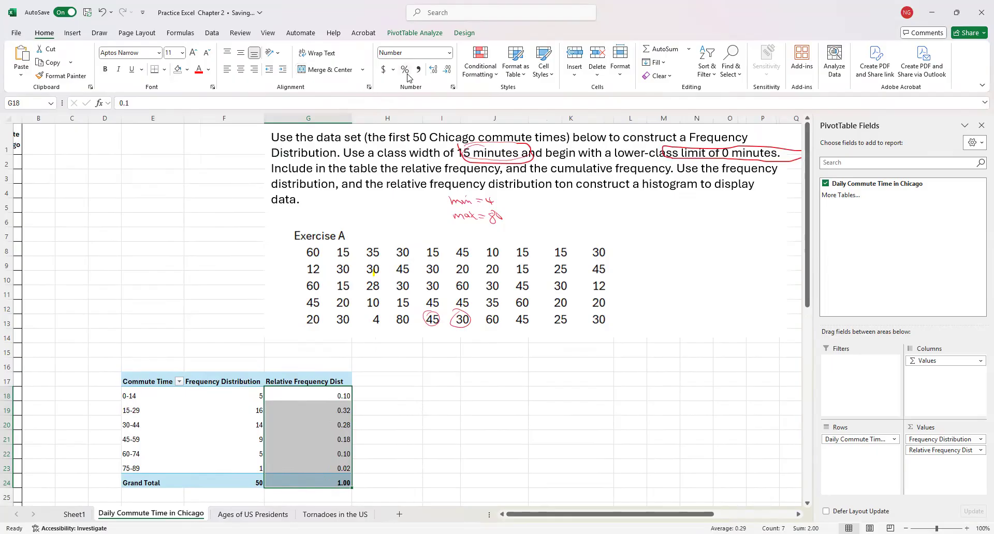
left_click(433, 71)
left_click(433, 71)
left_click(447, 69)
left_click(447, 70)
left_click(433, 71)
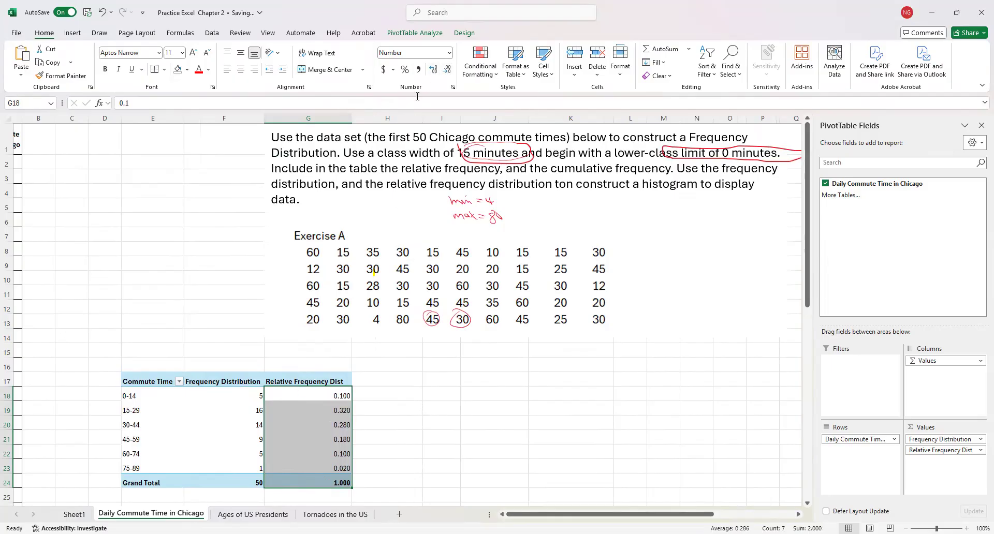
left_click(449, 54)
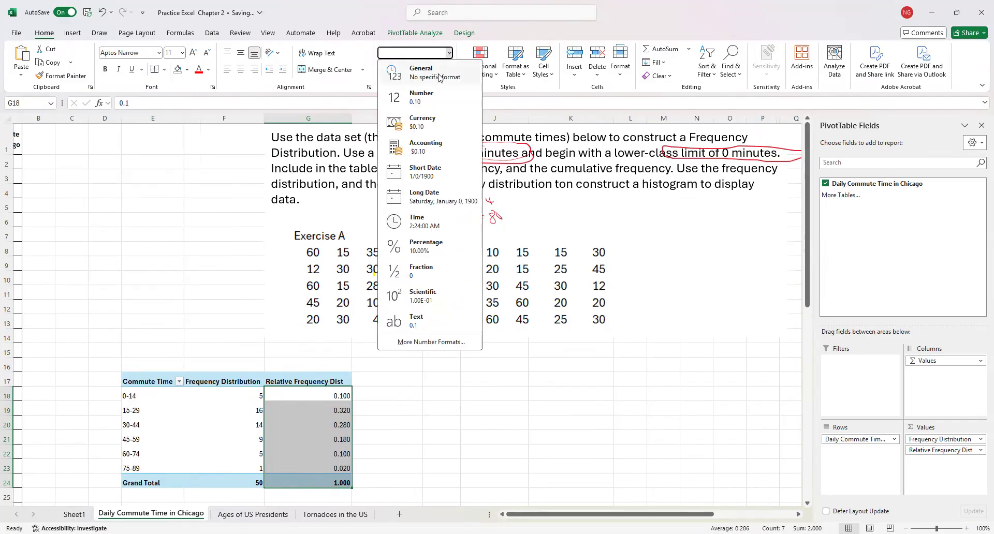
left_click(366, 408)
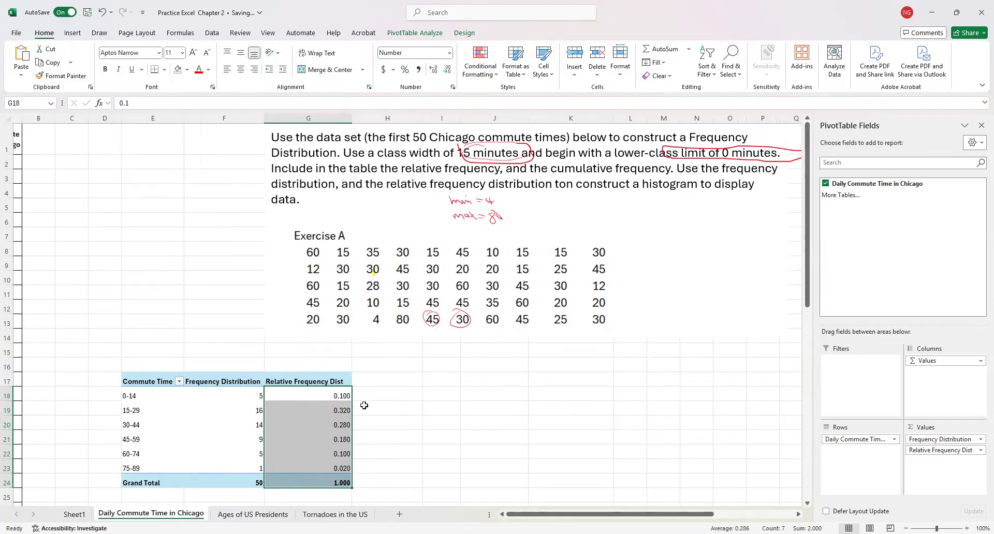
Step: Undo the Number format and decimal-place changes on the Relative Frequency Dist values
key("ctrl+z")
key("ctrl+z")
key("ctrl+z")
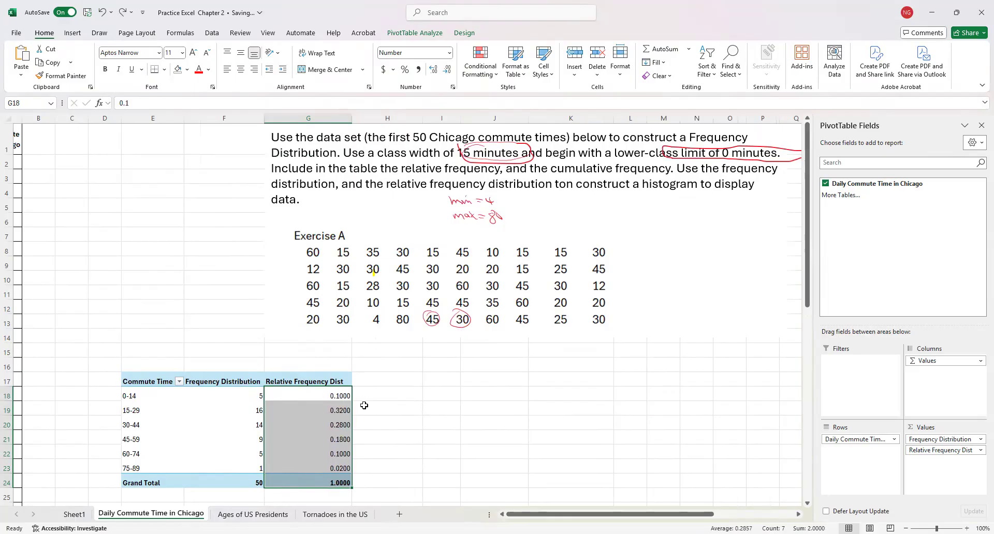
key("ctrl+z")
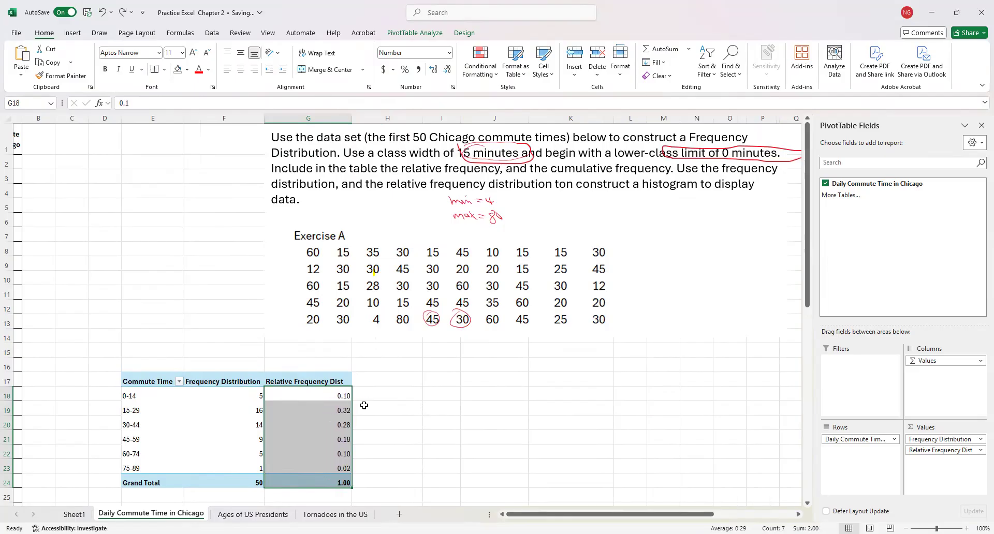
key("ctrl+z")
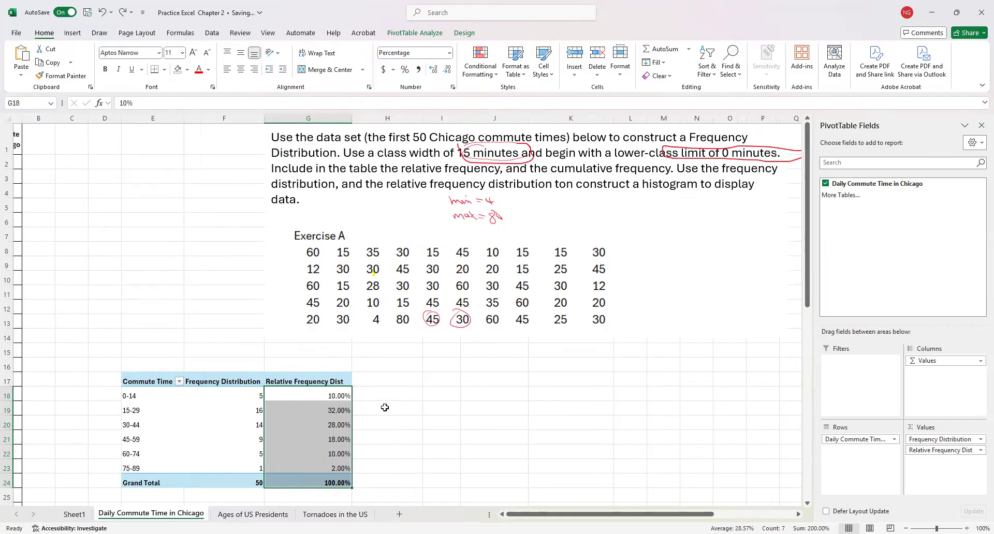
left_click(377, 459)
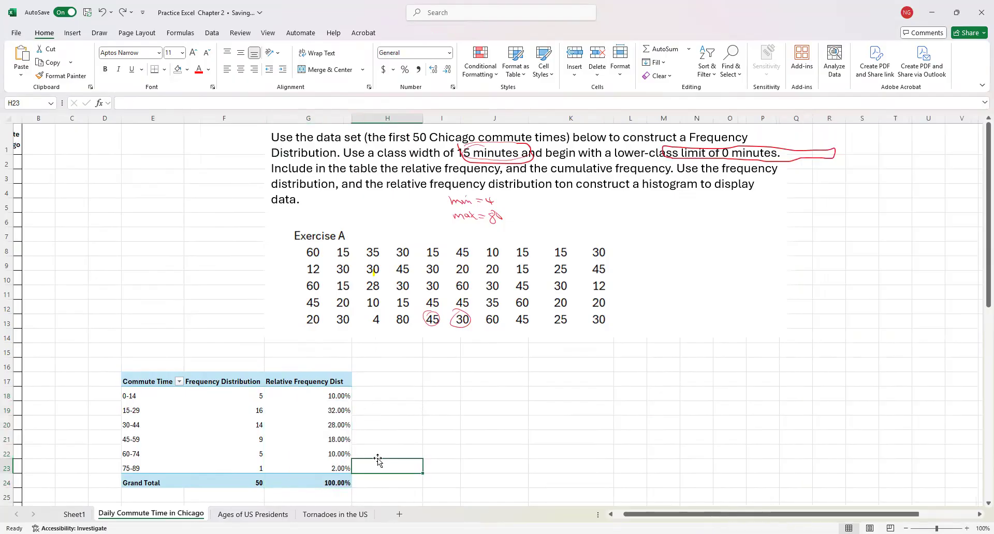
Step: Add the Daily Commute Time in Chicago field to the PivotTable's values once more as a third value column
left_click(296, 419)
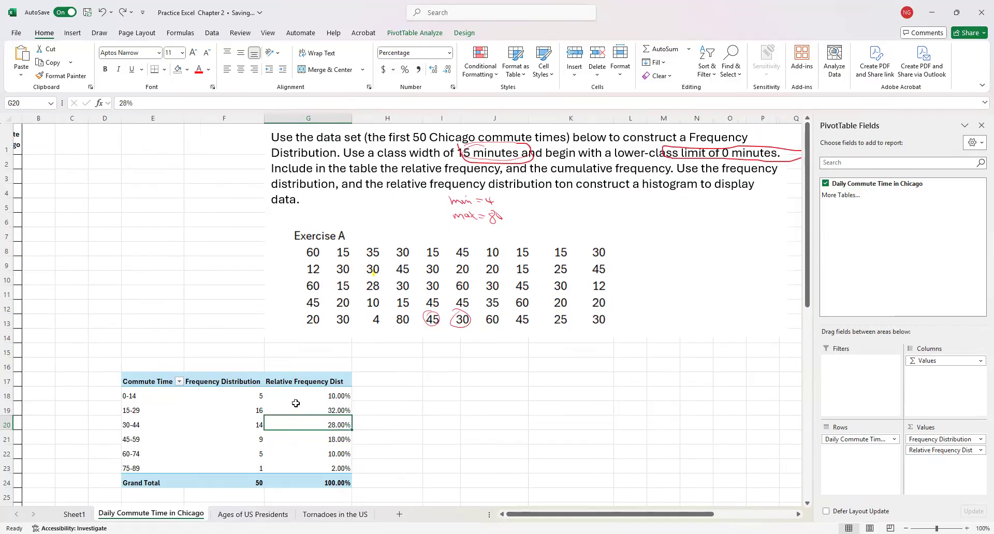
mouse_move(296, 403)
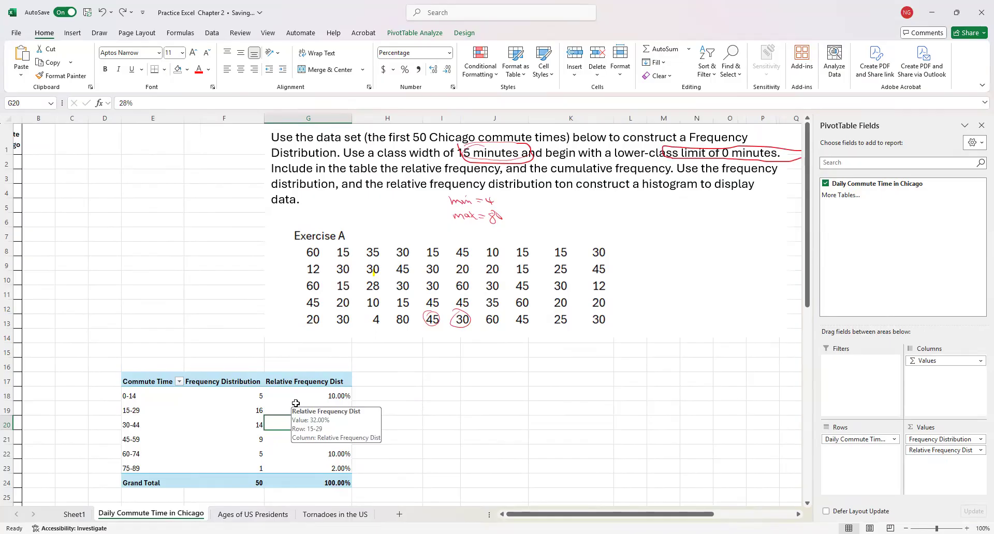
left_click(217, 418)
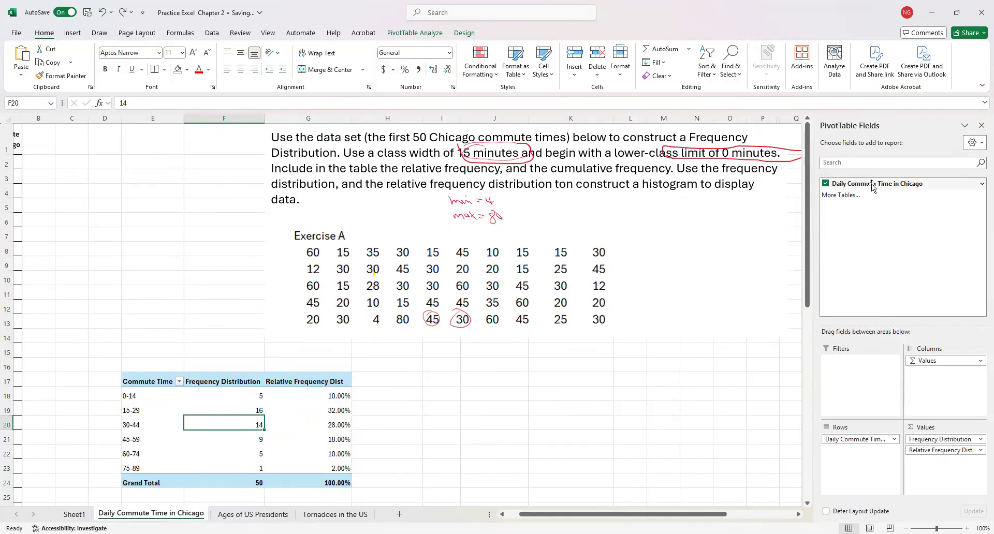
left_click_drag(868, 185, 947, 466)
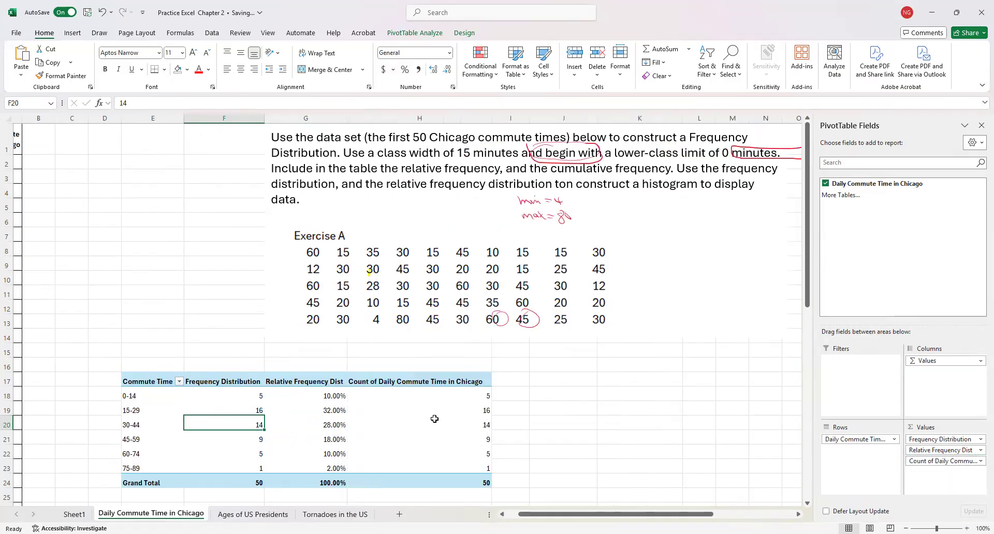
mouse_move(435, 418)
Step: Handwrite the cumulative frequencies 5, 21, 35, 44, 49 and 50 in red ink beside the PivotTable rows
left_click(93, 33)
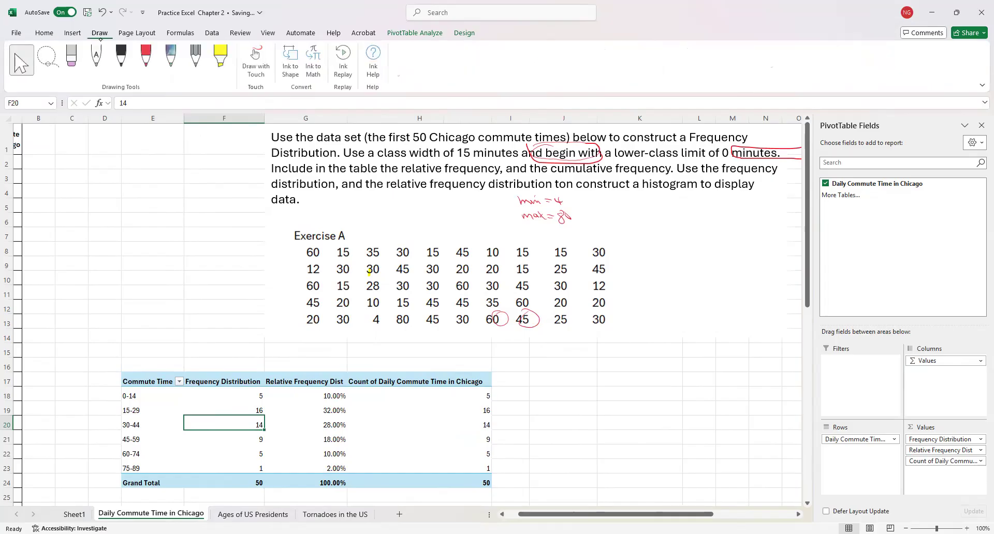
left_click(147, 58)
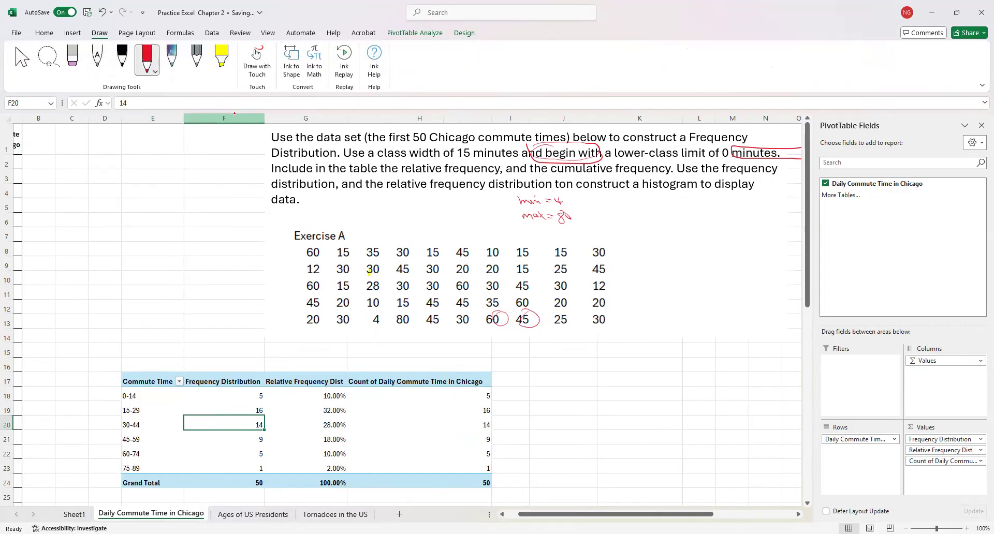
left_click_drag(566, 393, 575, 392)
left_click_drag(572, 407, 572, 415)
left_click_drag(572, 421, 576, 420)
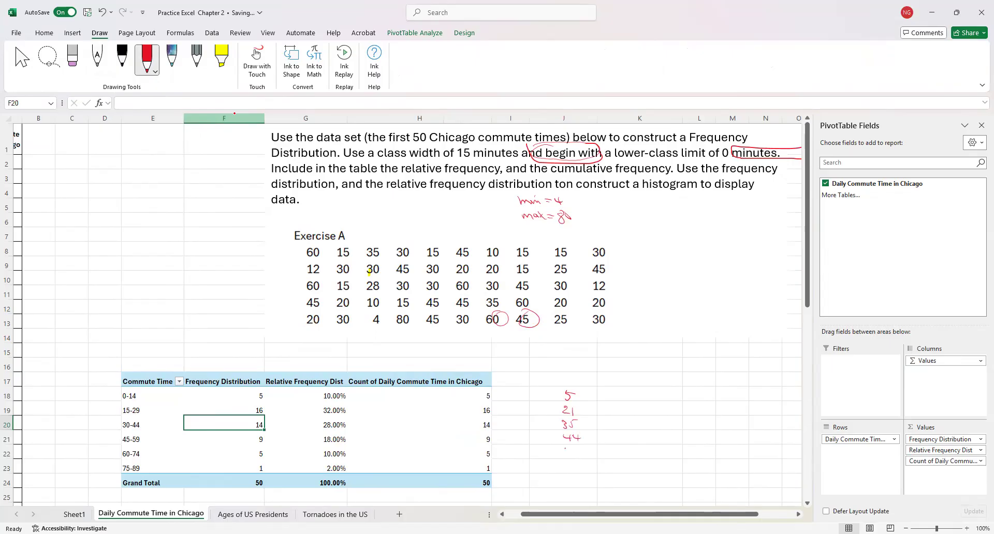
left_click_drag(579, 448, 564, 470)
left_click_drag(572, 467, 572, 467)
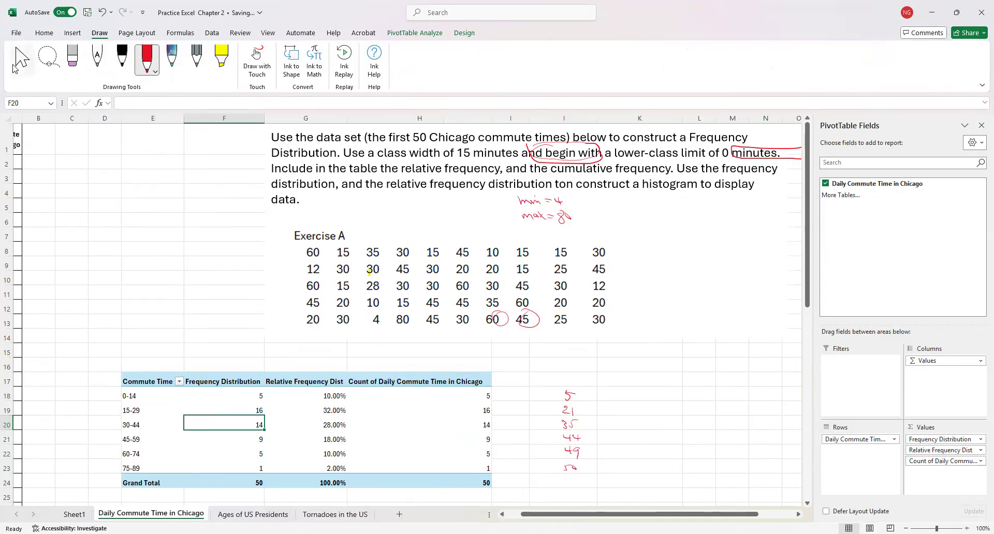
Step: Erase the handwritten cumulative frequencies beside the PivotTable and return to cell selection
left_click(22, 58)
mouse_move(568, 466)
left_mouse_down()
mouse_move(569, 400)
mouse_move(576, 488)
left_mouse_up()
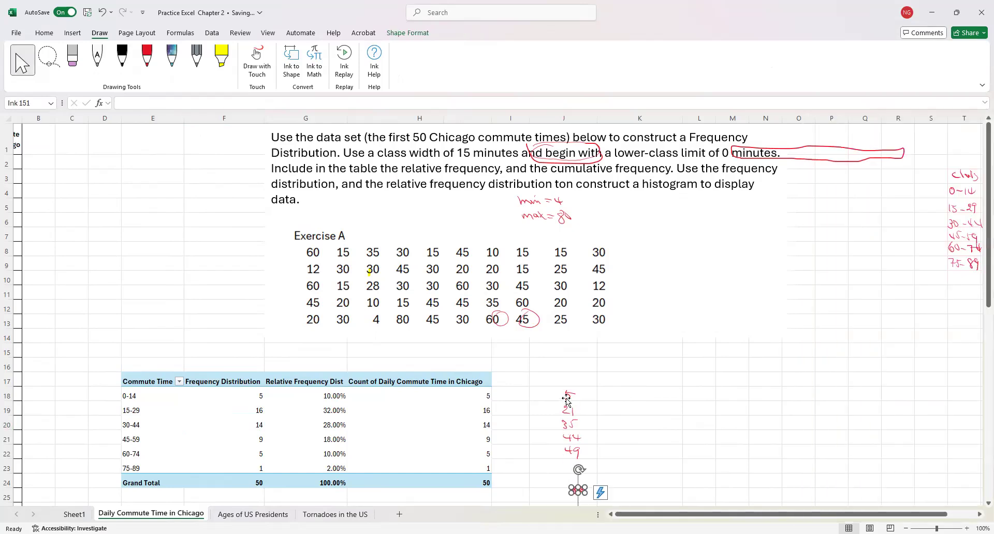
left_click(72, 58)
mouse_move(564, 404)
left_mouse_down()
mouse_move(577, 475)
mouse_move(573, 397)
mouse_move(581, 499)
left_mouse_up()
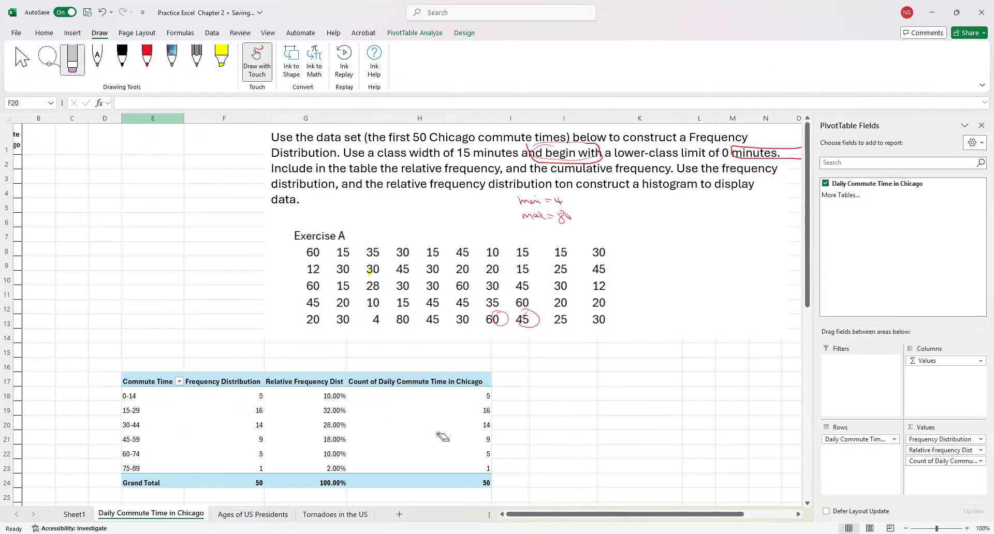
left_click(22, 58)
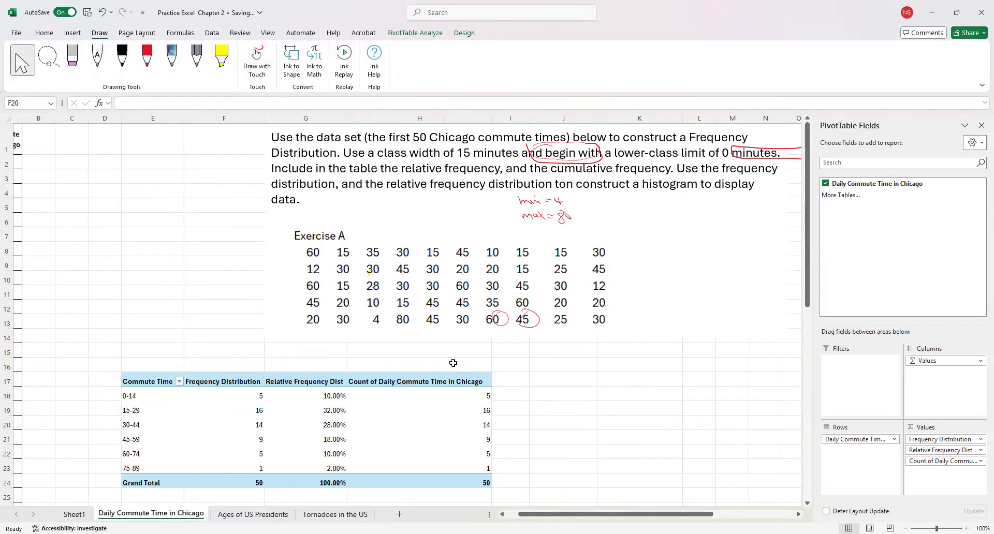
Step: Show the Count of Daily Commute Time in Chicago values as Running Total In, with Daily Commute Time in Chicago as base field
right_click(451, 414)
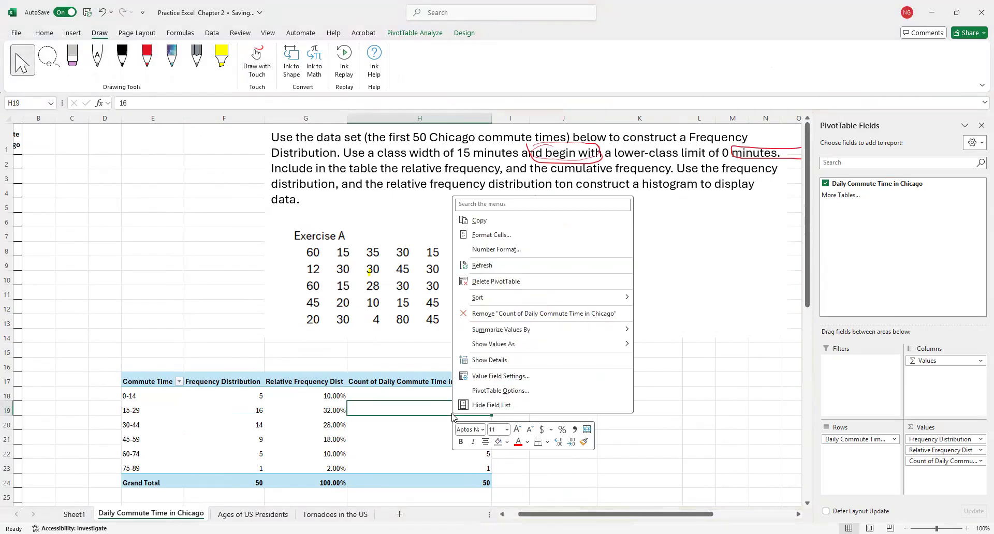
mouse_move(494, 345)
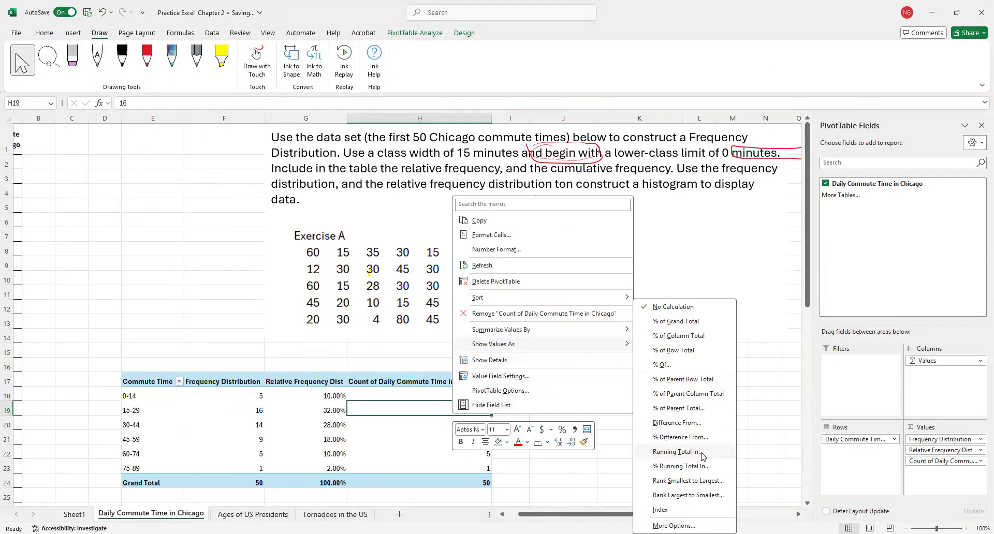
left_click(678, 452)
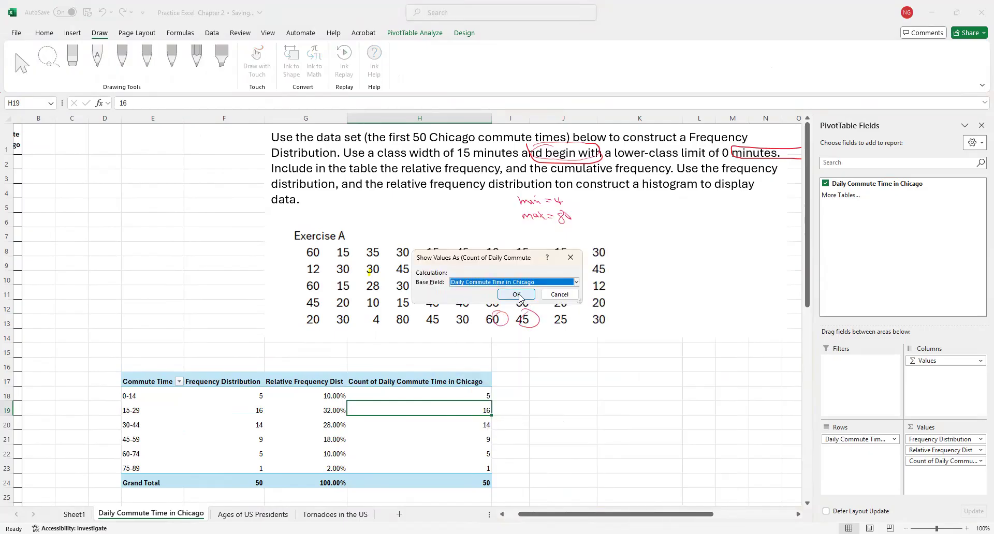
left_click(516, 295)
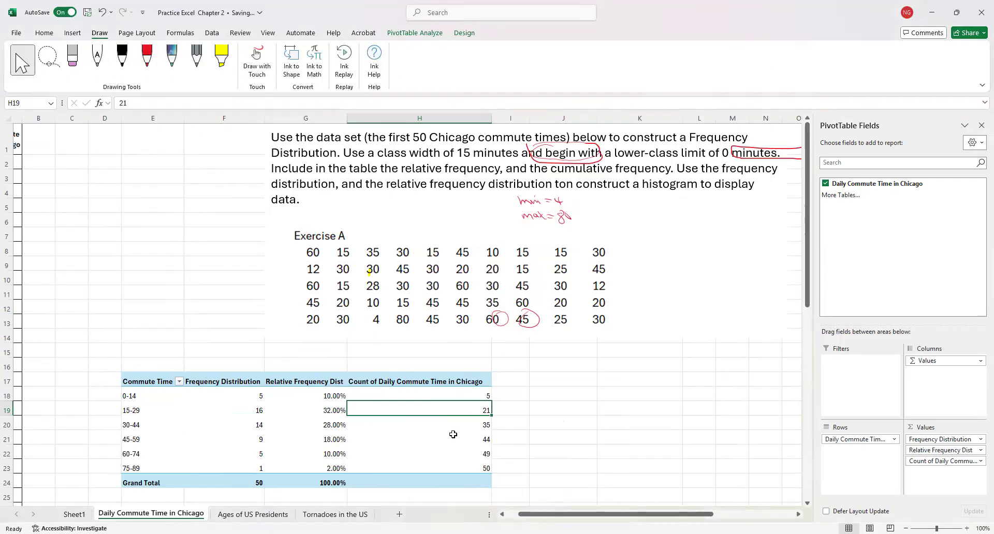
Step: Rename the PivotTable's running total column header in H17 as "Cumulative Frequency"
left_click(419, 382)
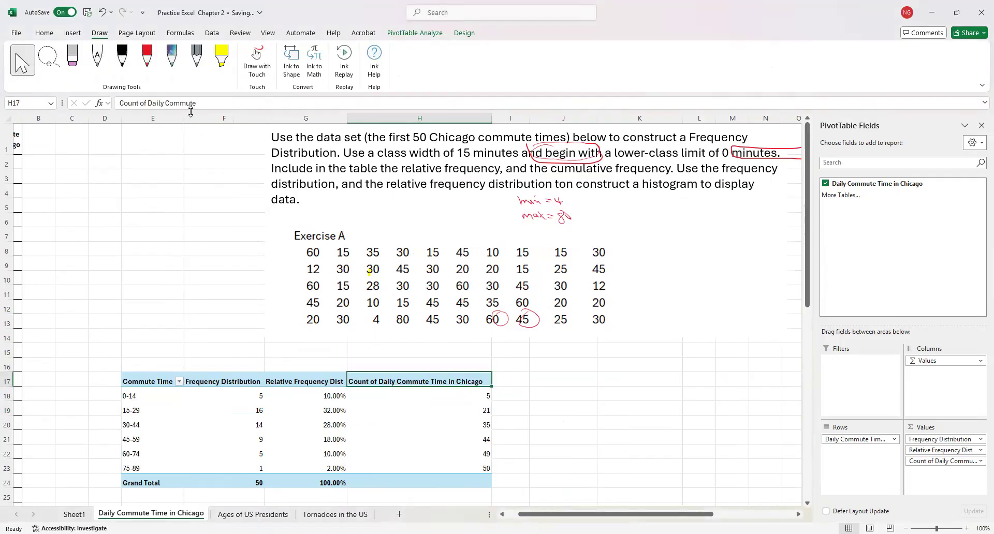
left_click_drag(191, 109, 179, 105)
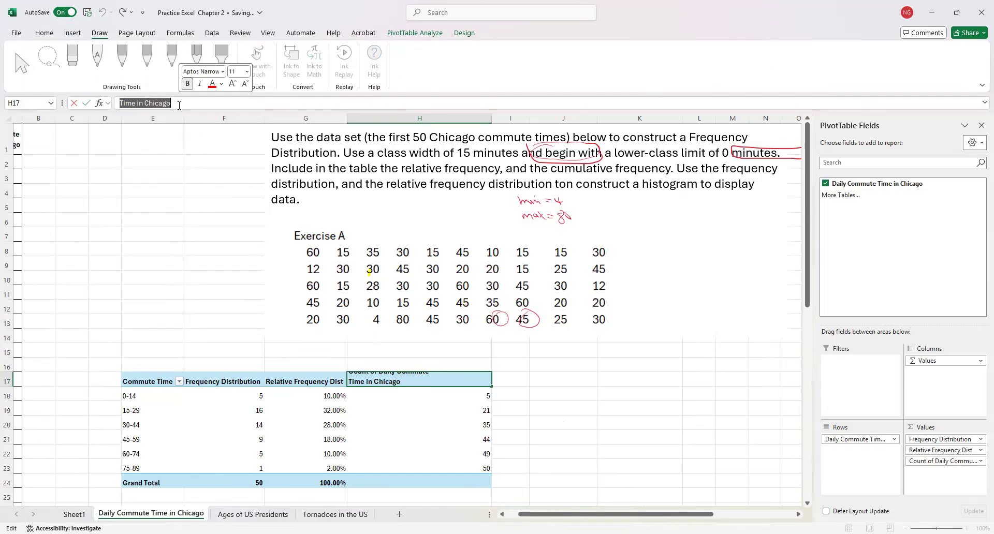
type("Cumulative")
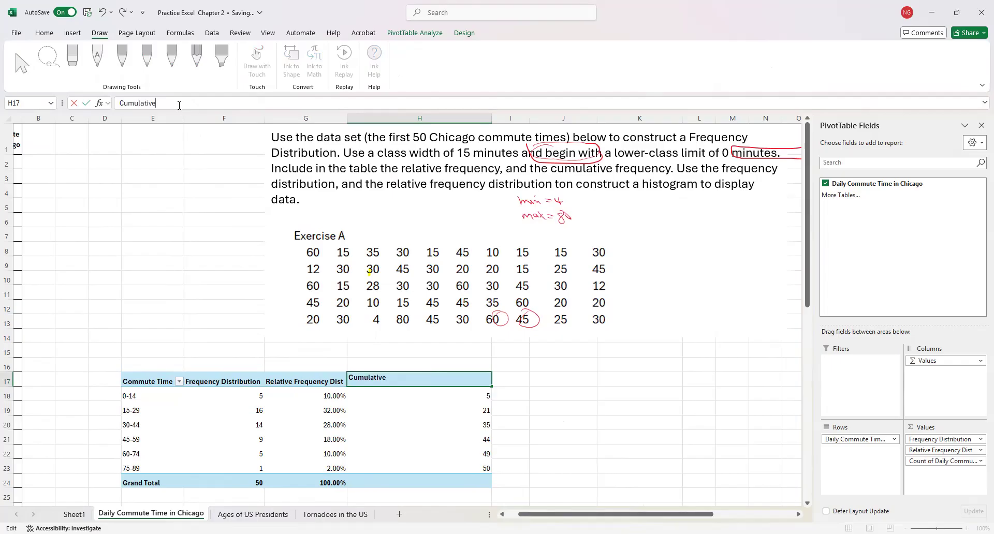
type(" Frequency")
left_click(541, 435)
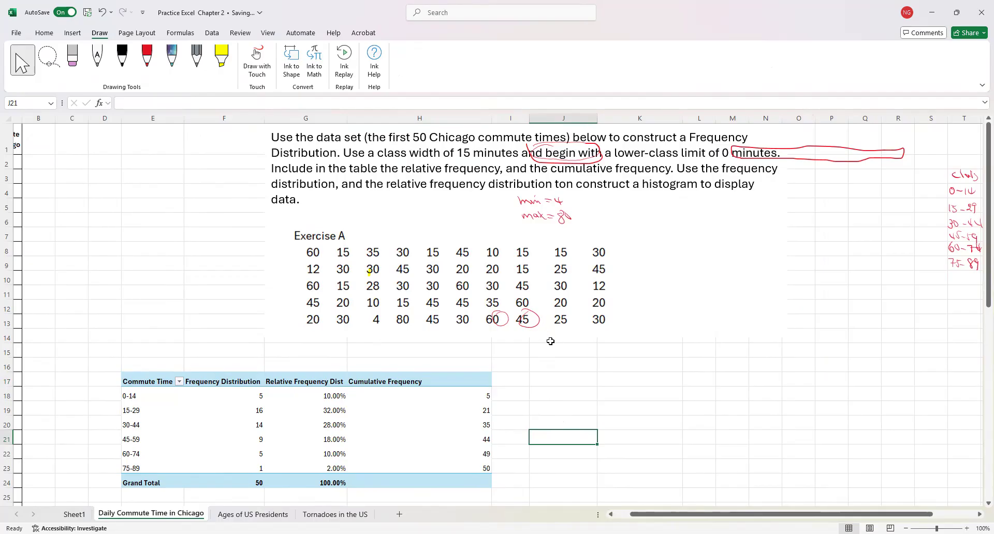
scroll(156, 393, "down", 1)
scroll(155, 393, "up", 1)
left_click_drag(135, 385, 212, 461)
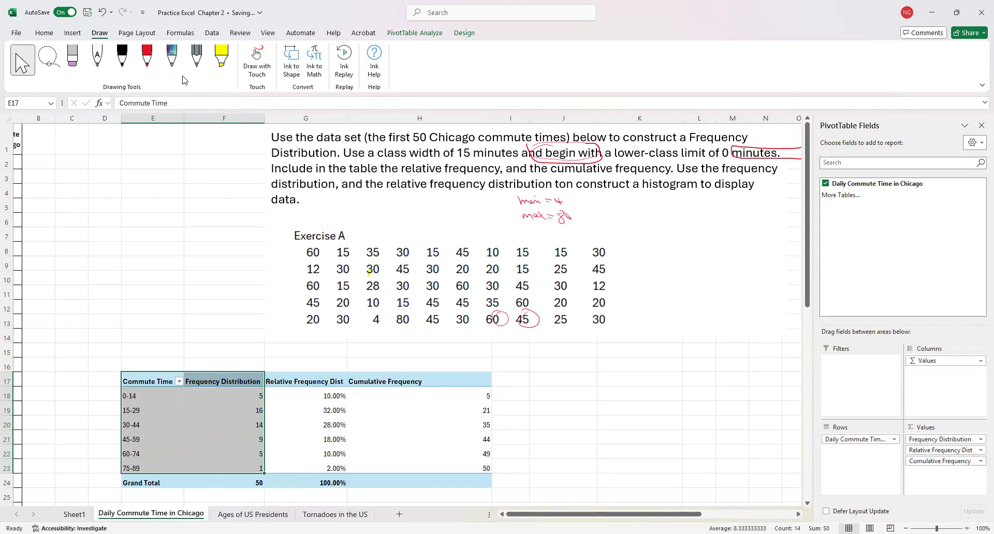
left_click(75, 34)
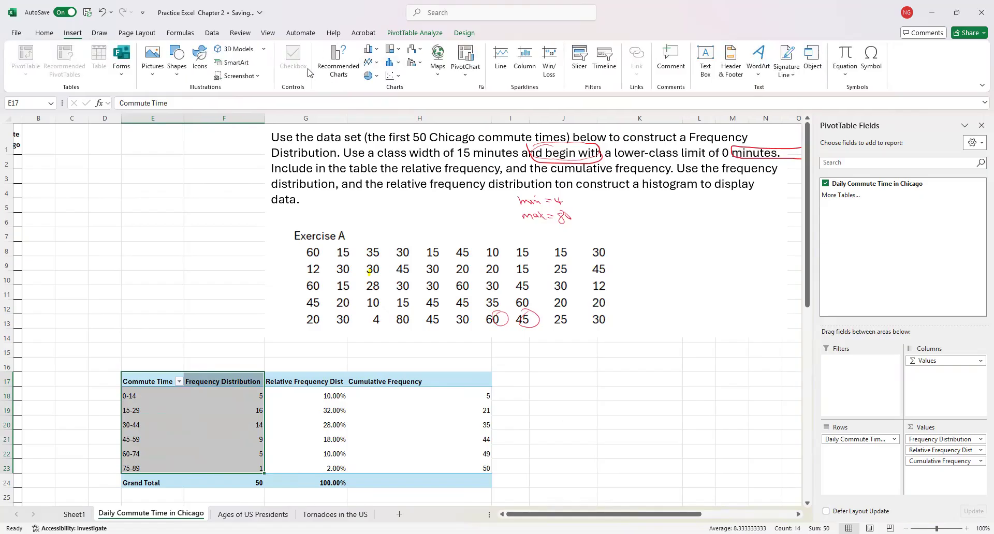
left_click(399, 65)
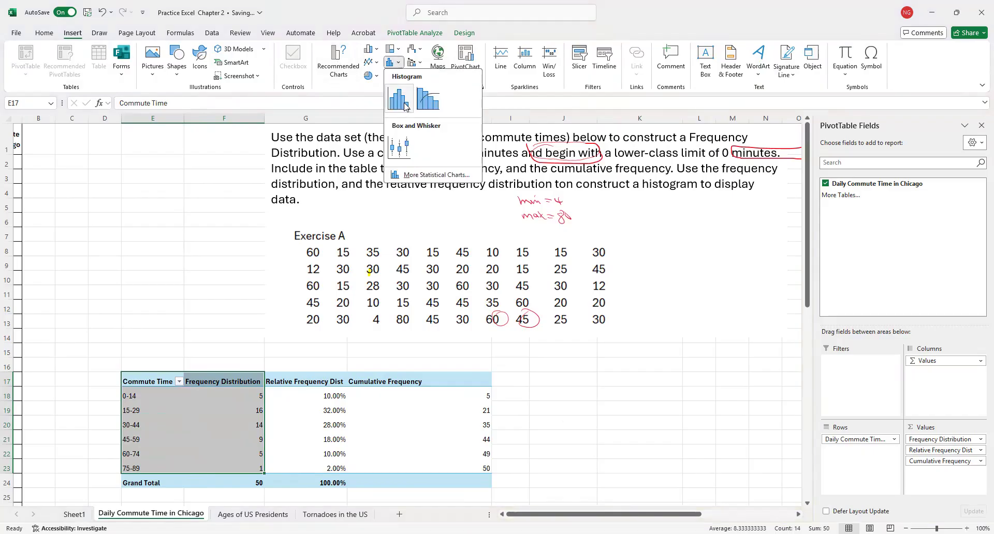
left_click(371, 49)
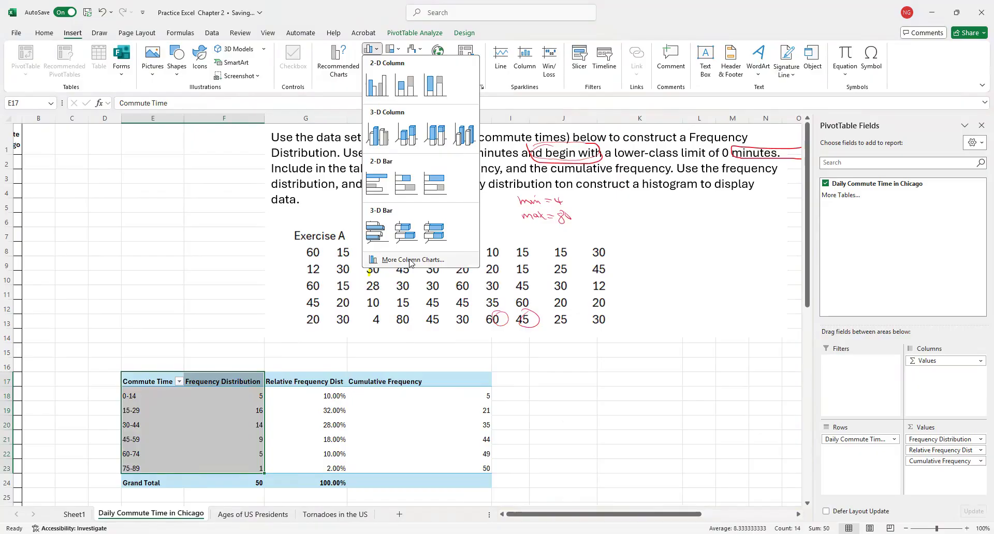
left_click(411, 261)
left_click(372, 331)
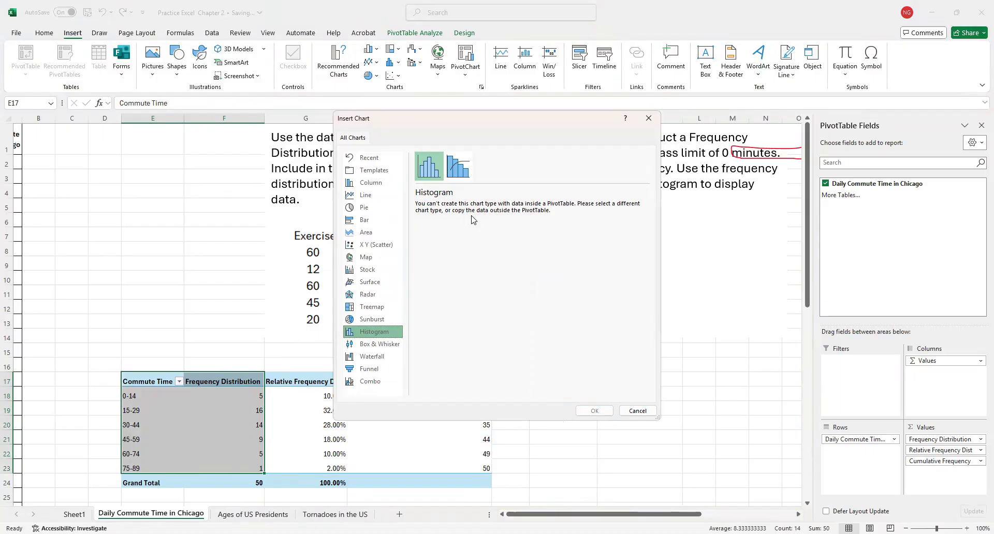
left_click(637, 410)
left_click(599, 414)
Step: Copy the PivotTable's commute time classes and frequencies in E18:F23, without headers or grand total, to cells starting at E28
scroll(595, 411, "down", 1)
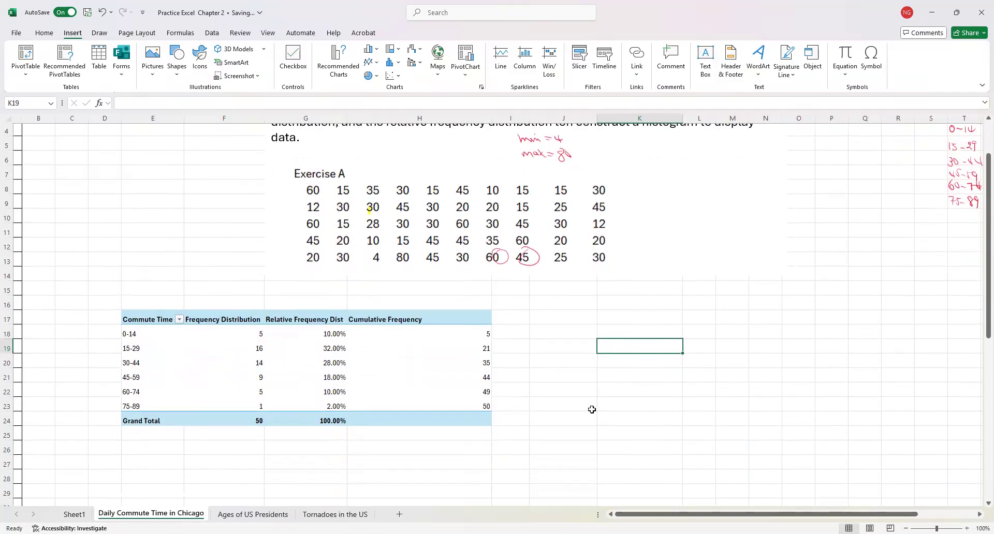
scroll(591, 409, "down", 2)
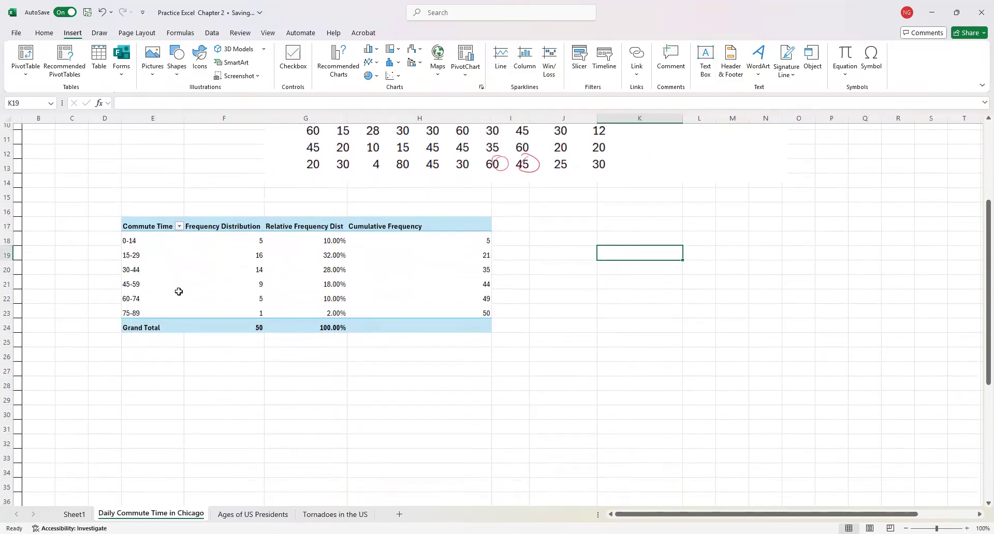
left_click(125, 236)
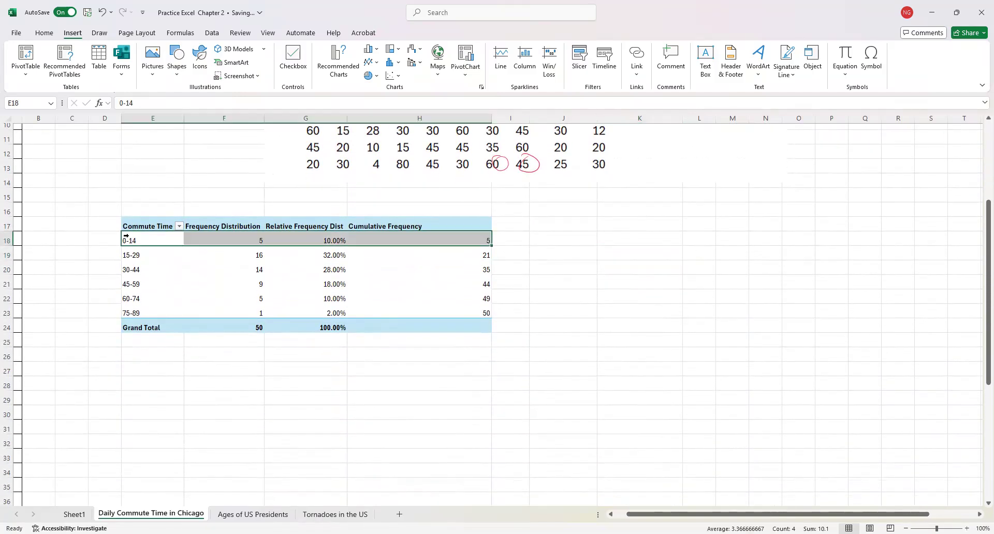
left_click(84, 255)
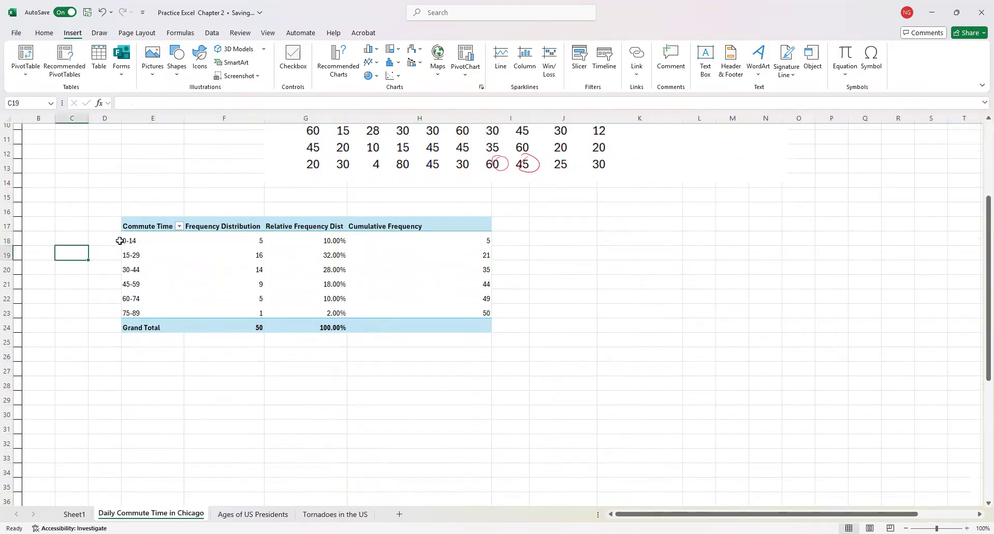
left_click(125, 240)
left_click(142, 257)
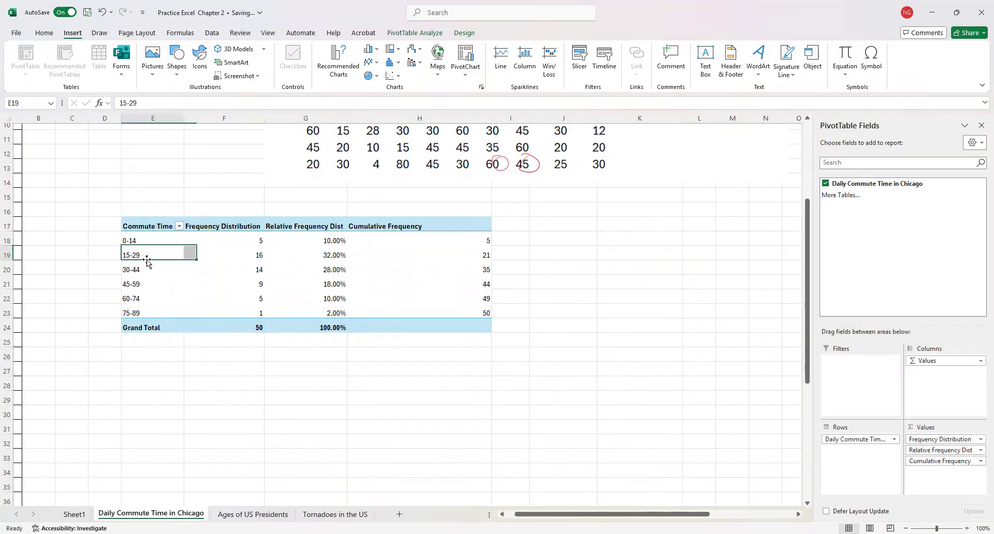
left_click(132, 240)
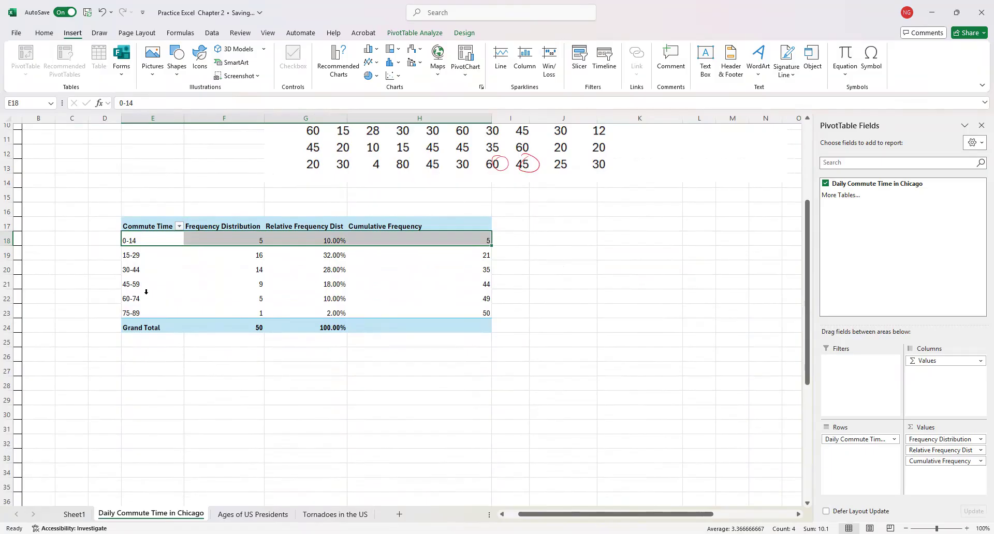
left_click_drag(239, 312, 150, 241)
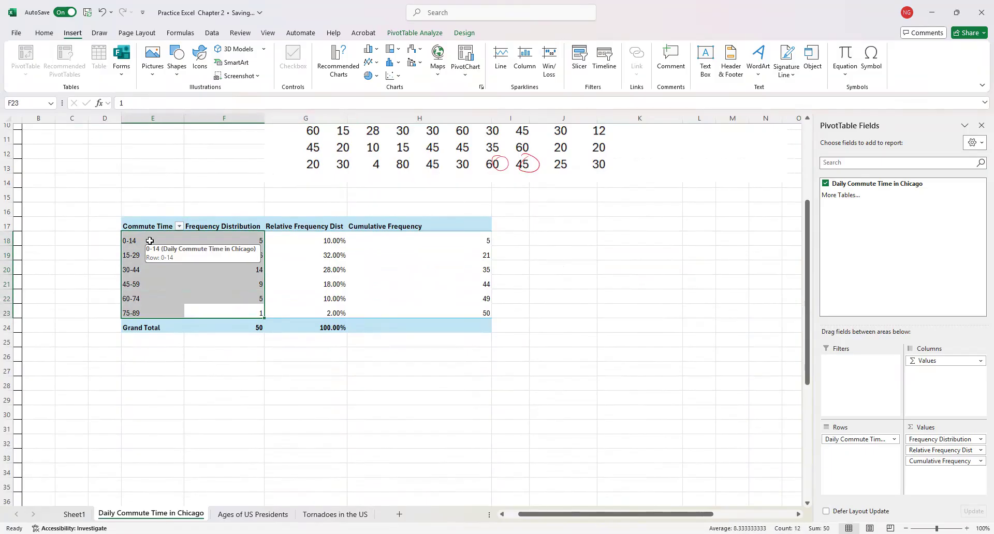
key("ctrl+c")
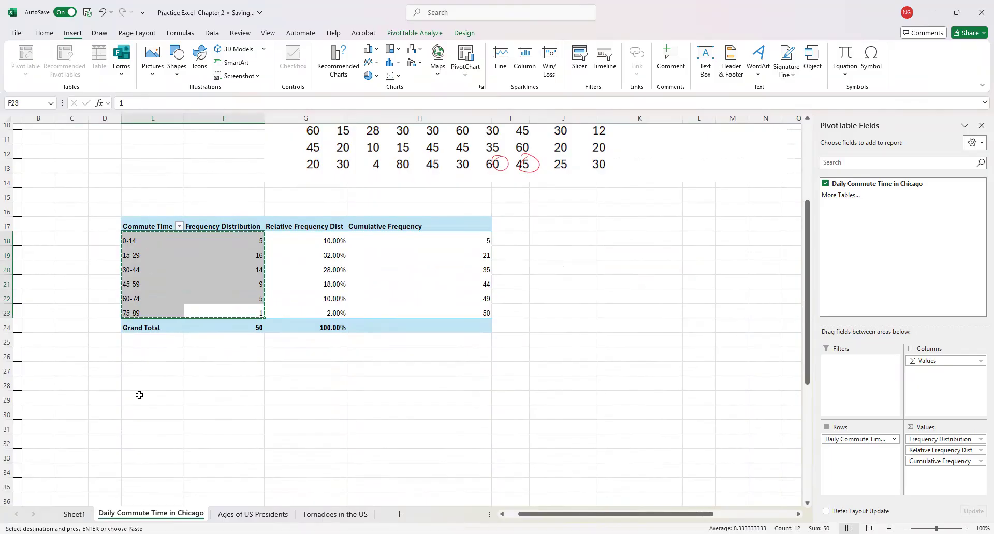
left_click(139, 395)
left_click(142, 386)
key("ctrl+v")
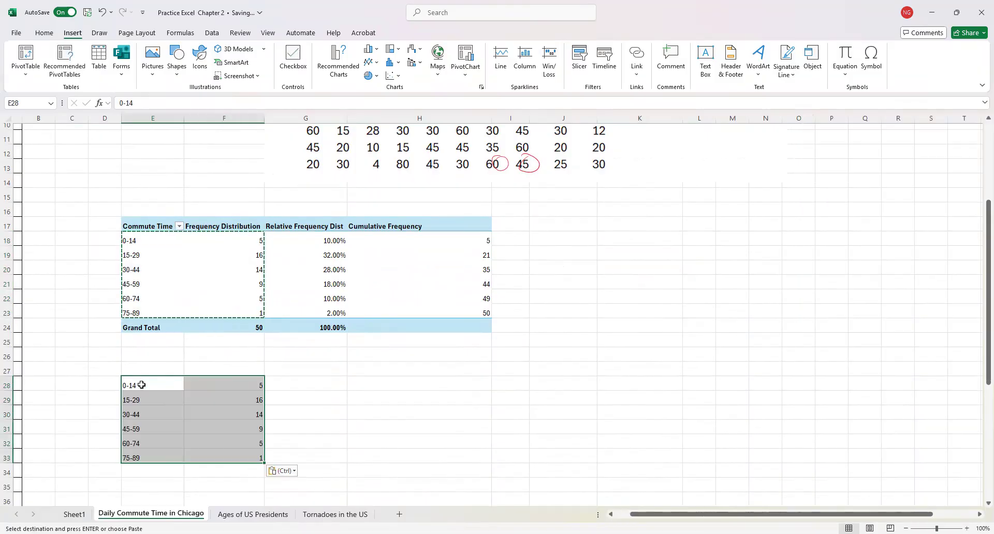
Step: Copy the "Commute Time" and "Frequency Distribution" headers from E17:F17 to E27, above the copied classes, and clear the copy marquee
left_click(155, 227)
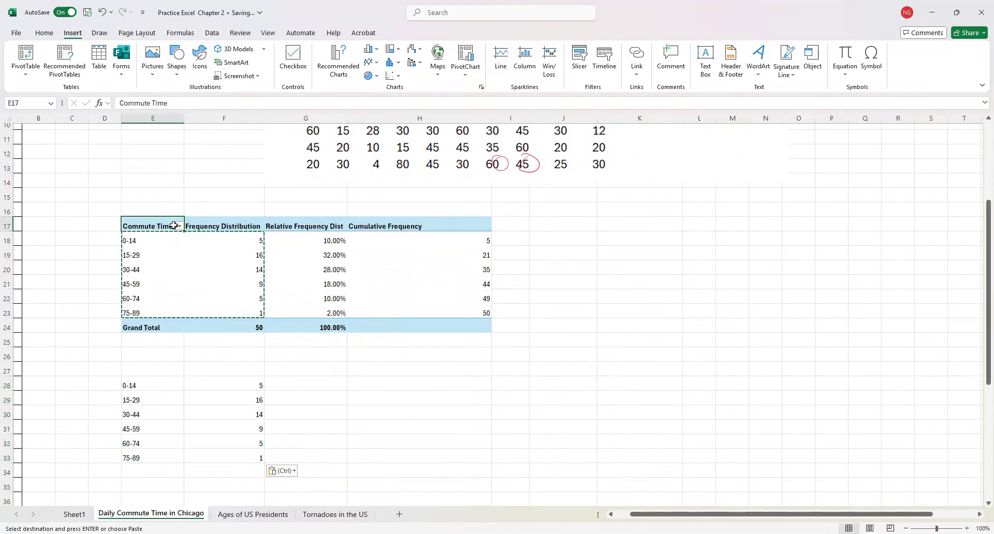
left_click_drag(174, 225, 200, 226)
key("ctrl+c")
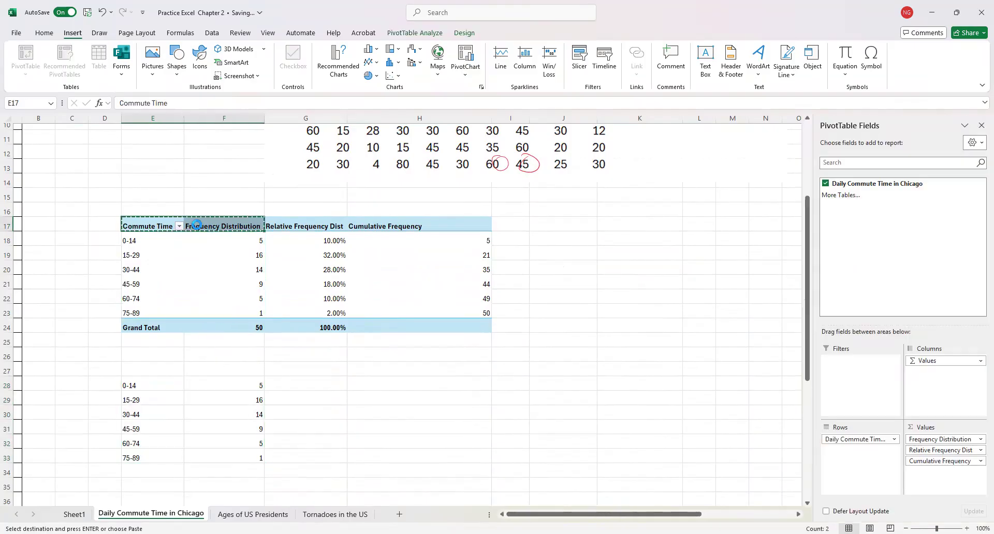
left_click(133, 370)
key("ctrl+v")
left_click(77, 399)
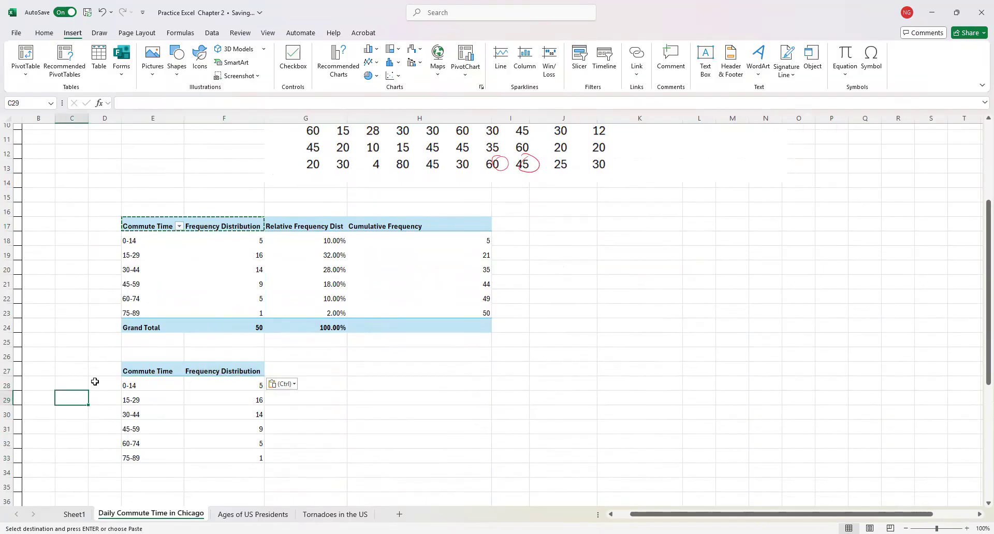
key("Escape")
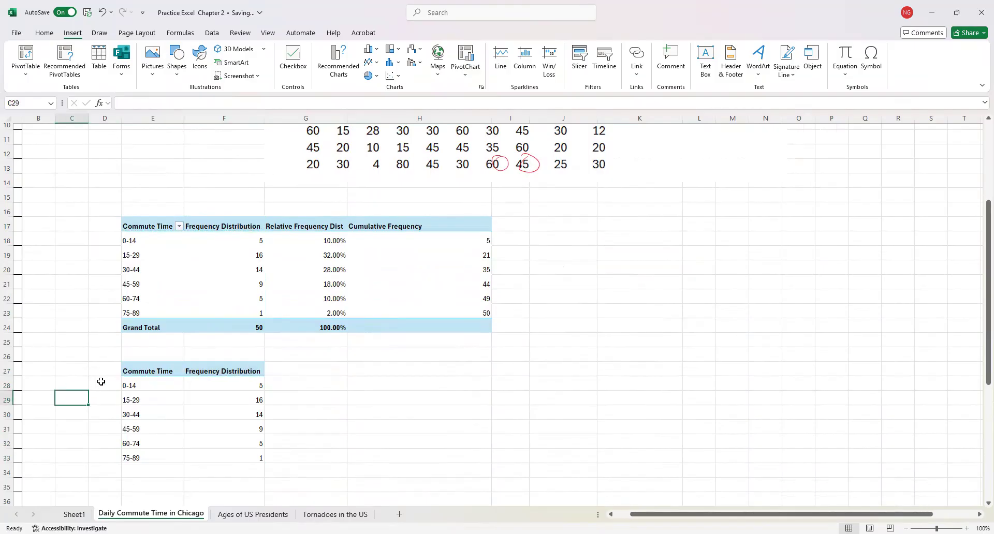
Step: Insert a 2-D clustered column chart from the copied table E27:F33 and place it beside that table, just under the PivotTable
left_click(139, 374)
left_click_drag(139, 373, 211, 455)
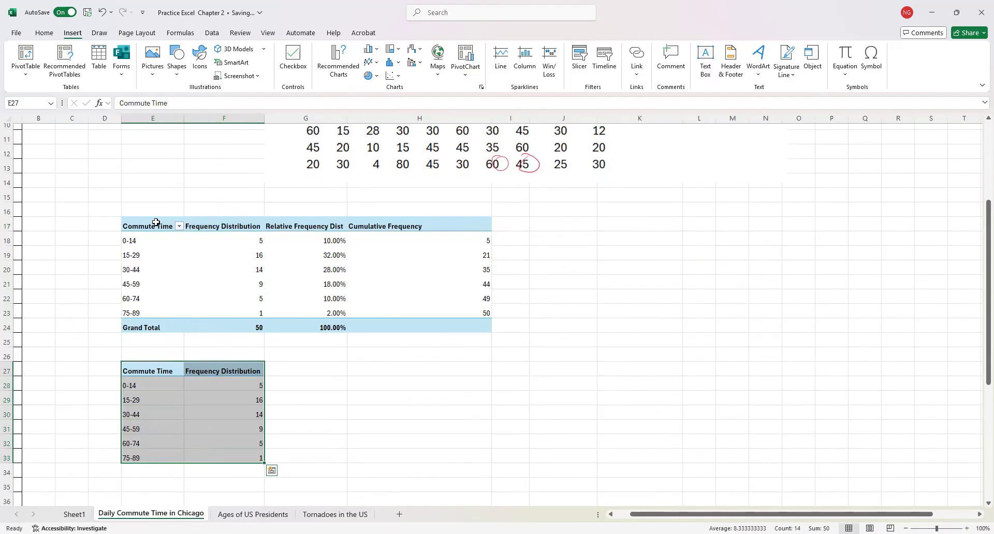
left_click(379, 52)
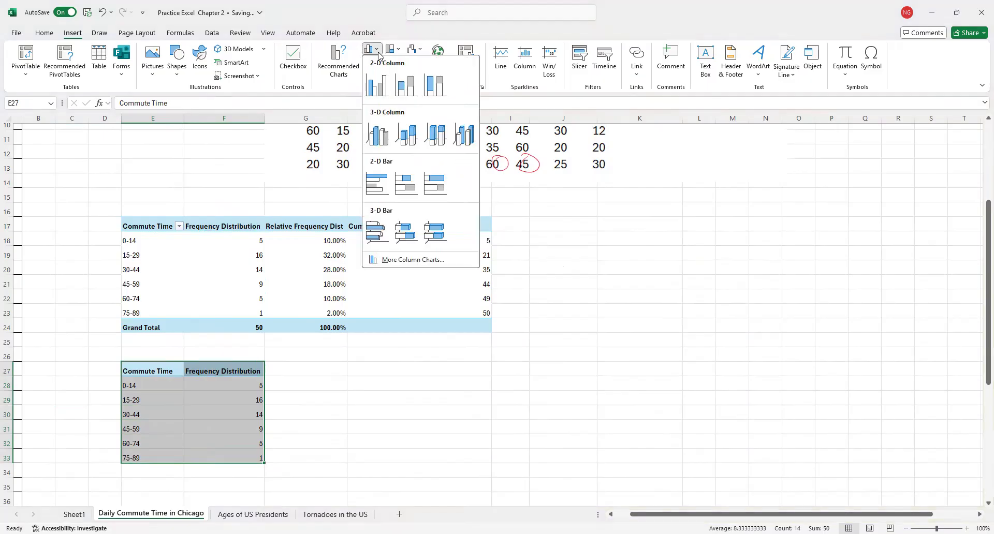
left_click(375, 88)
left_click_drag(544, 247, 606, 327)
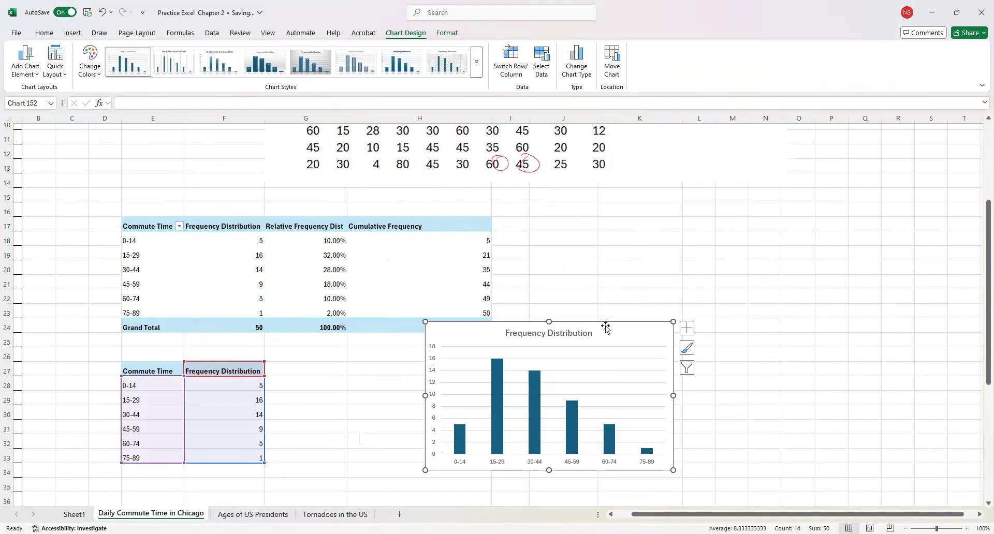
Step: Set the gap width of the Frequency Distribution chart's columns to 0% so the bars touch
left_click(532, 402)
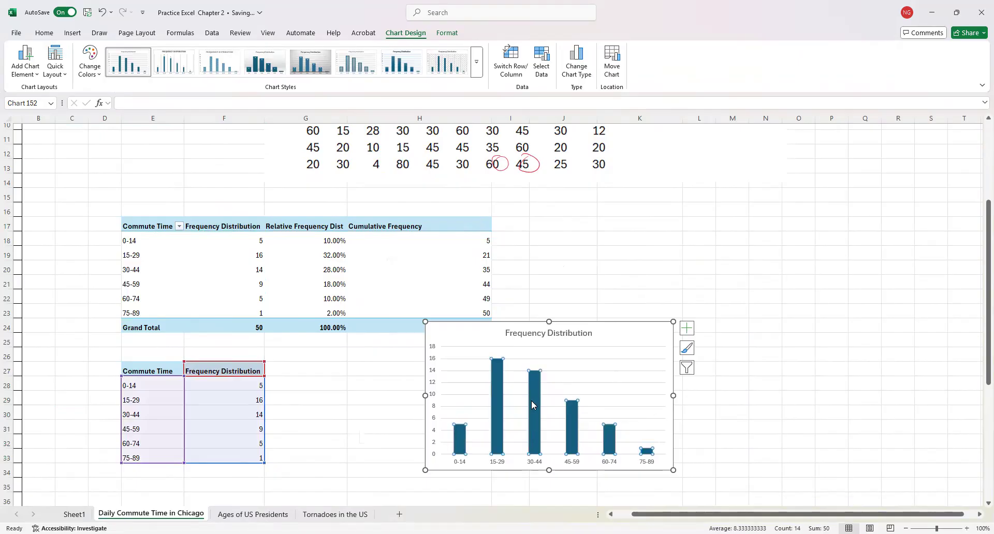
left_click(534, 404)
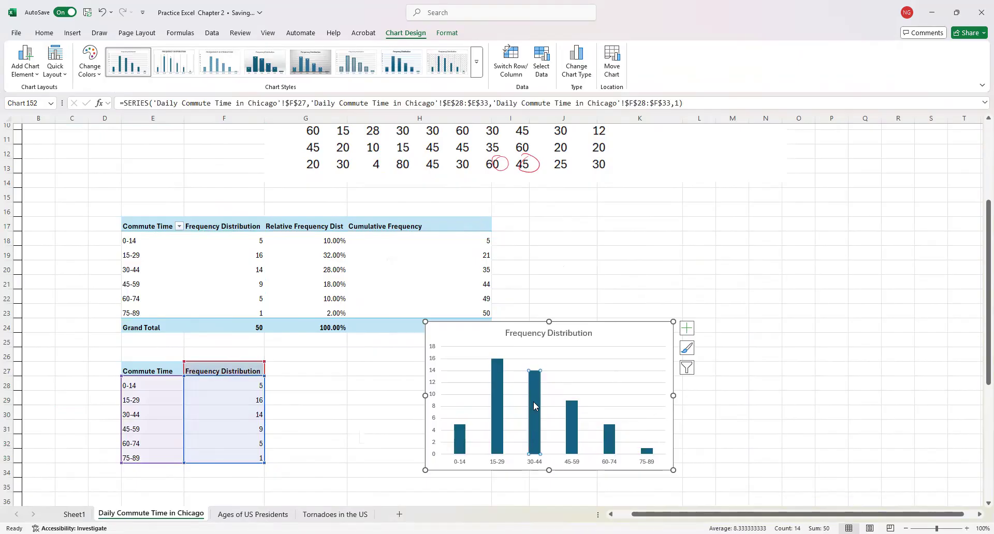
double_click(534, 402)
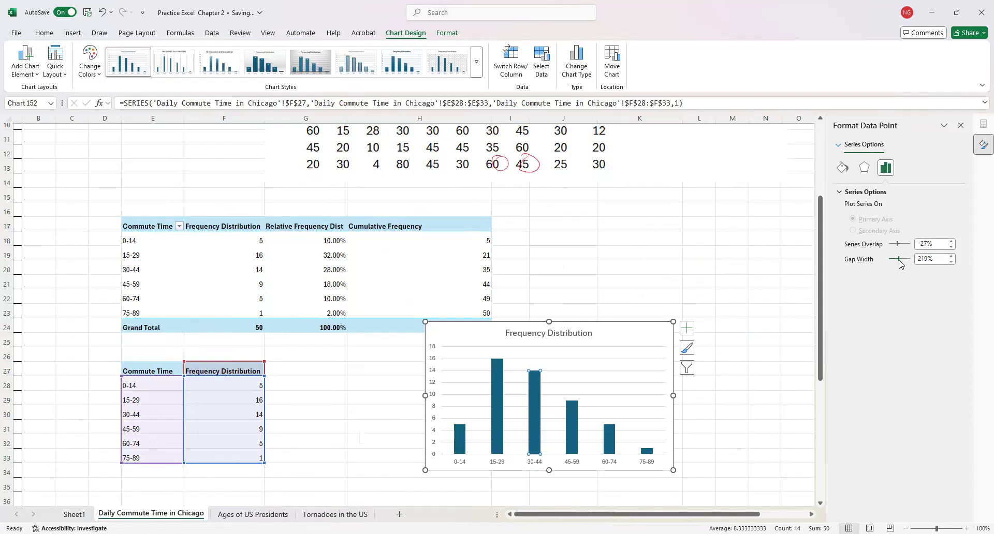
left_click_drag(898, 260, 888, 261)
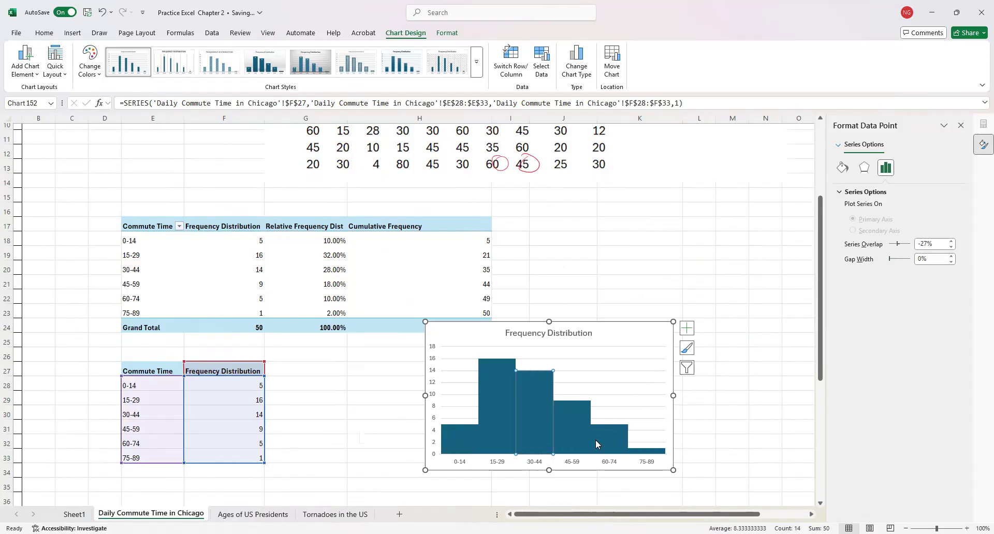
left_click(393, 460)
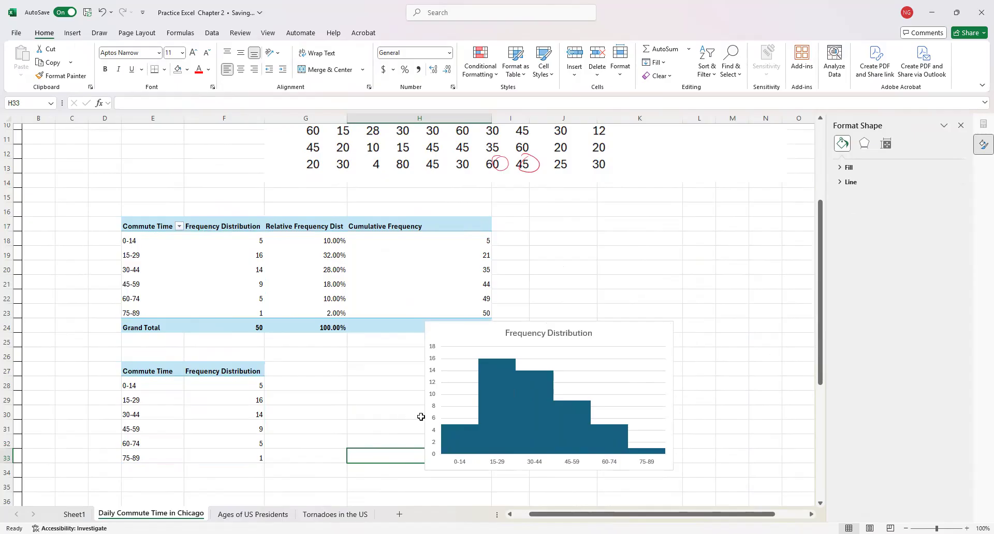
Step: Increase the gap width of the whole data series by two small increments to separate the histogram bars with thin lines
mouse_move(495, 429)
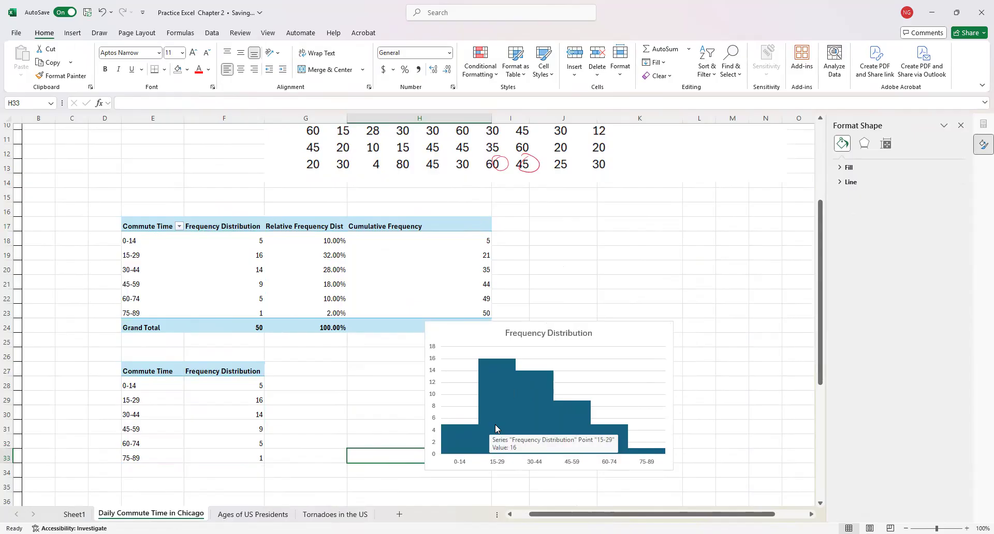
left_click(494, 429)
left_click(616, 396)
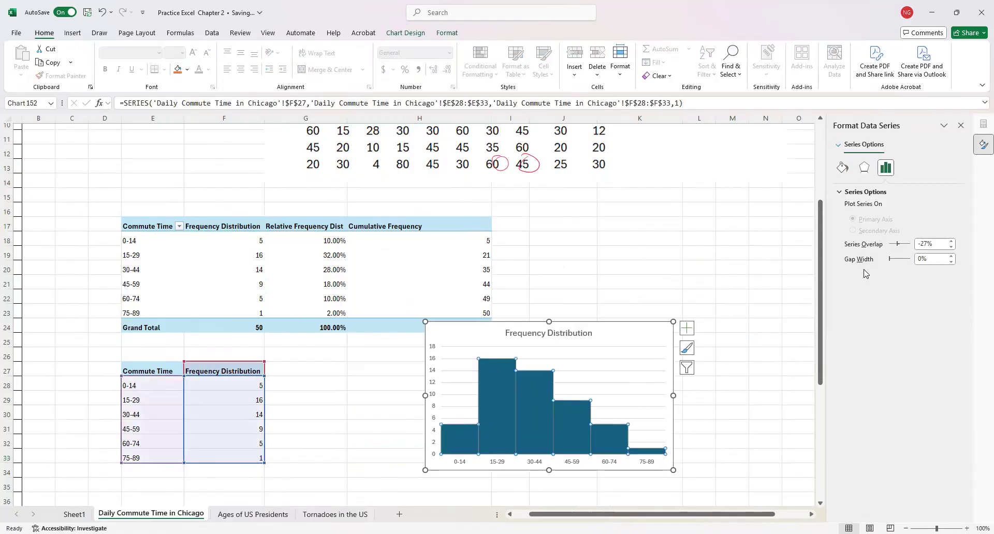
left_click(951, 256)
left_click(951, 256)
left_click(391, 430)
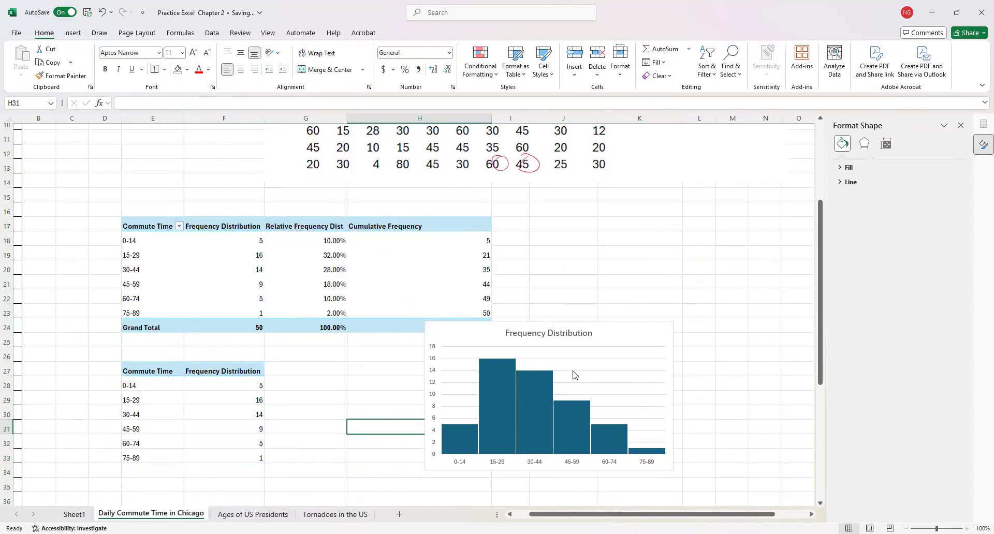
Step: Add axis titles to the histogram and name the vertical axis "Frequency"
left_click(613, 367)
left_click(686, 327)
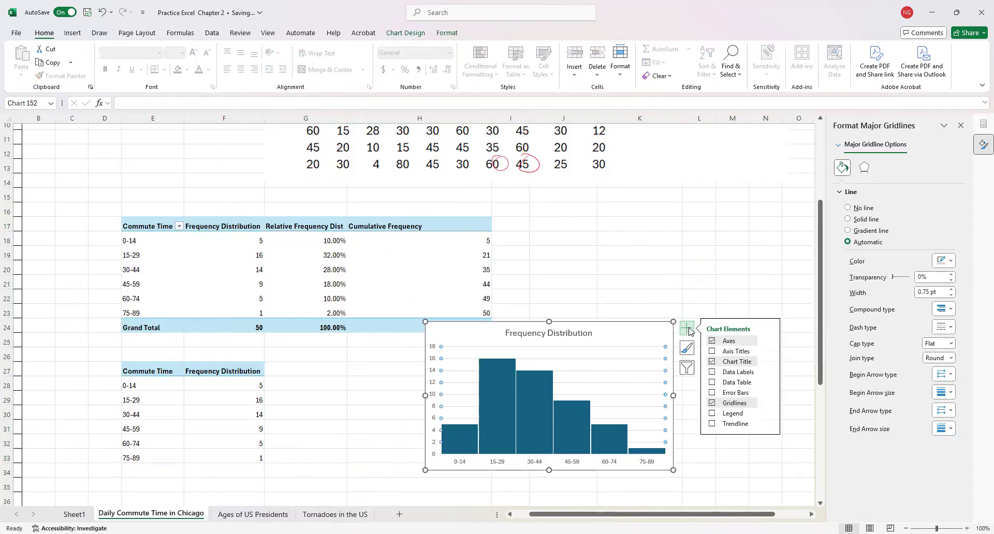
left_click(712, 351)
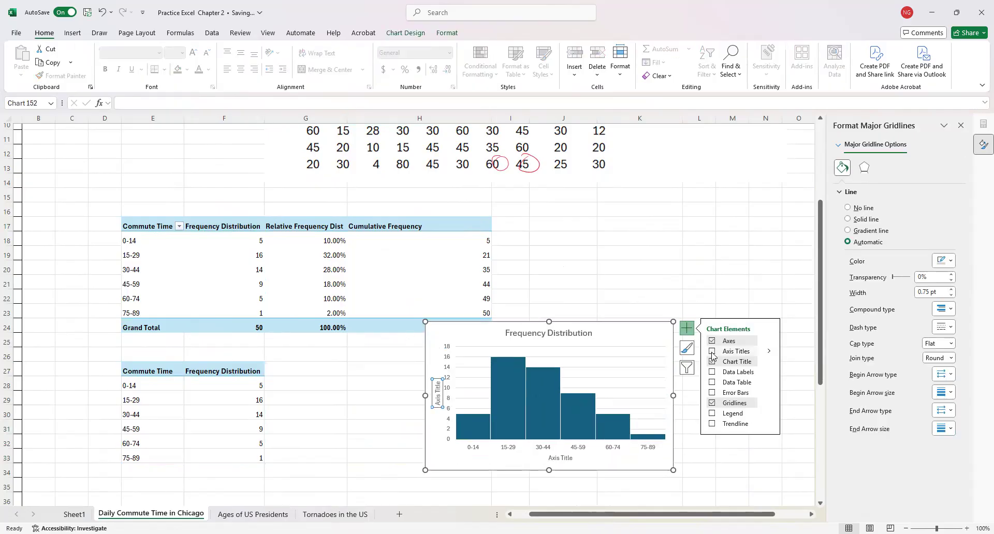
triple_click(438, 395)
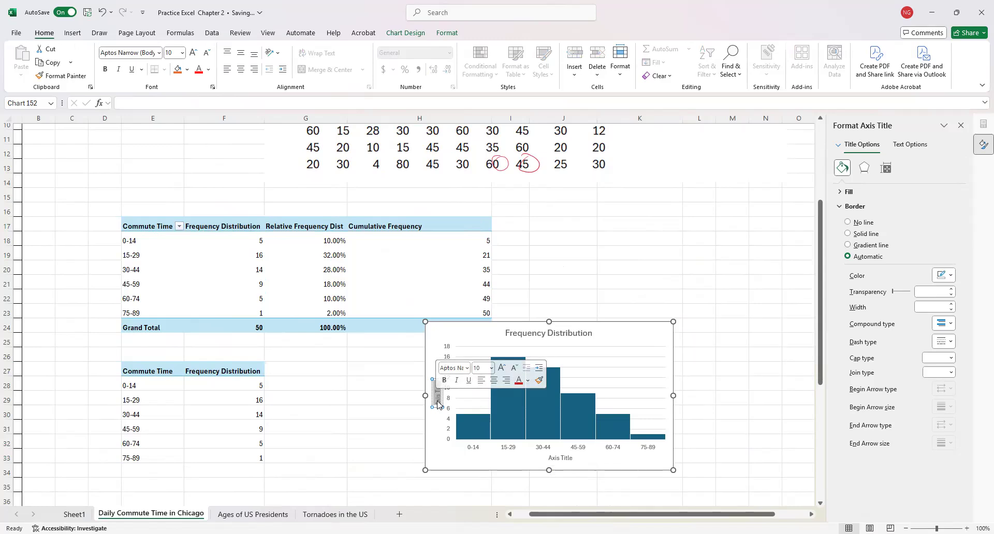
type("Frequen")
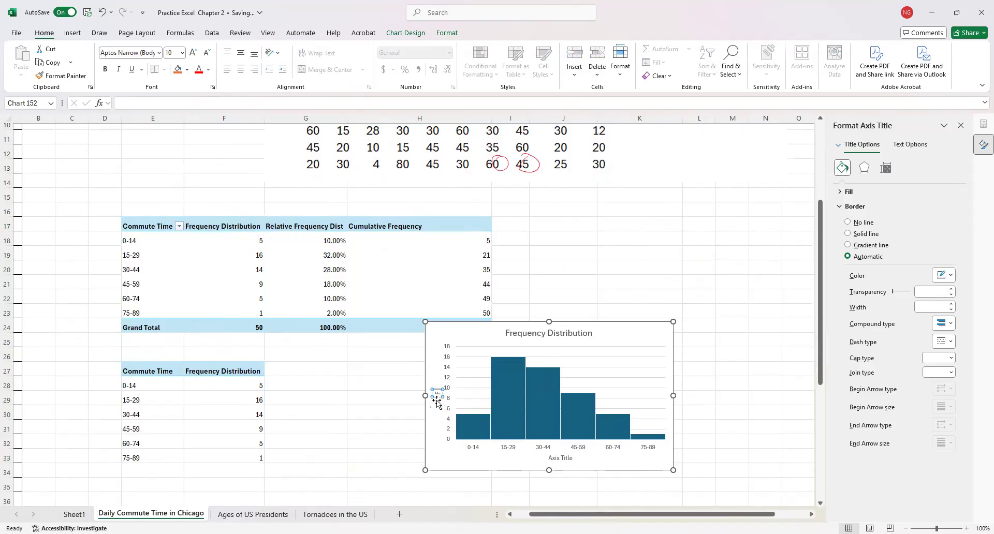
type("cy")
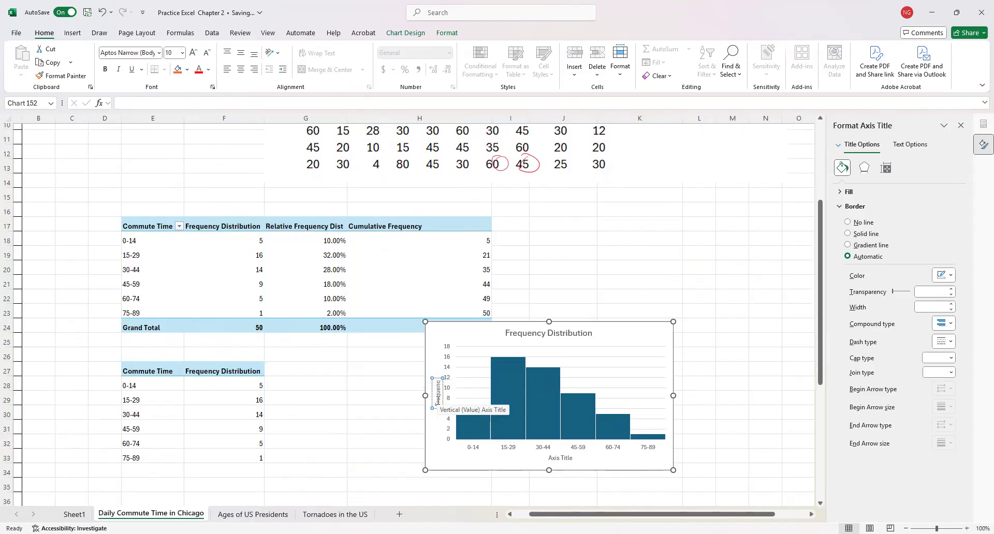
Step: Name the histogram's horizontal axis "Commute Time"
left_click(561, 459)
triple_click(559, 458)
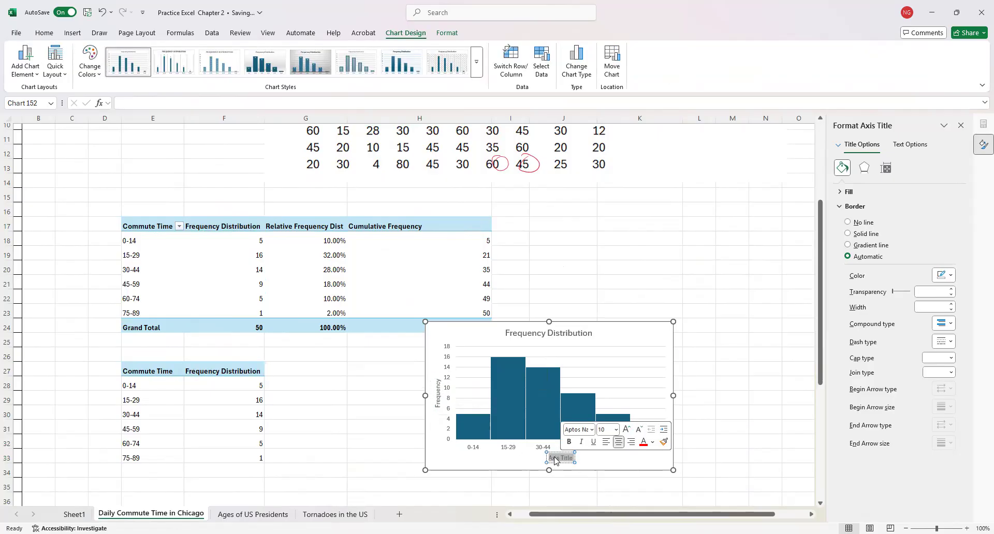
type("d")
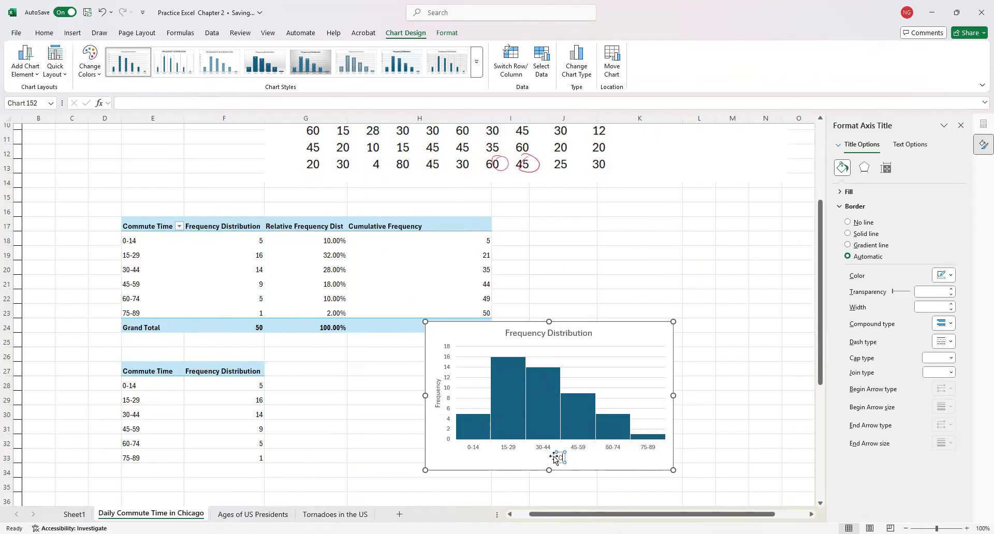
key("BackSpace")
type("Commute Time")
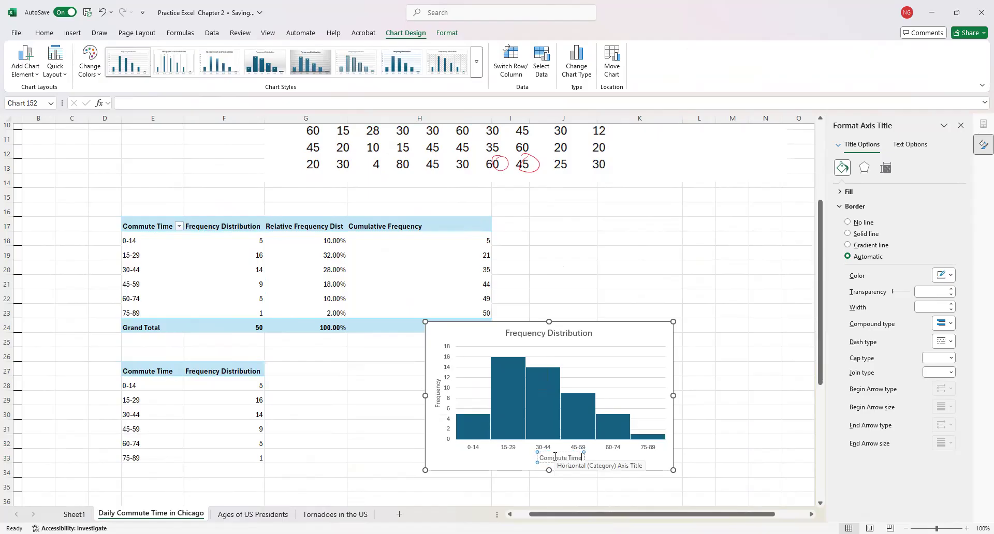
left_click(706, 423)
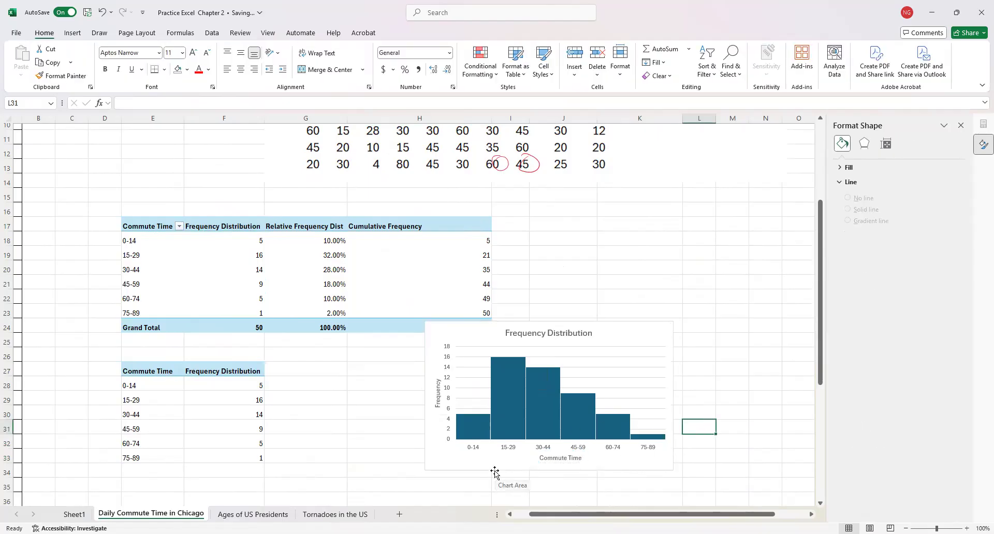
Step: Add data labels to the histogram's bars and move the chart beside the copied frequency table, below the PivotTable
left_click(626, 357)
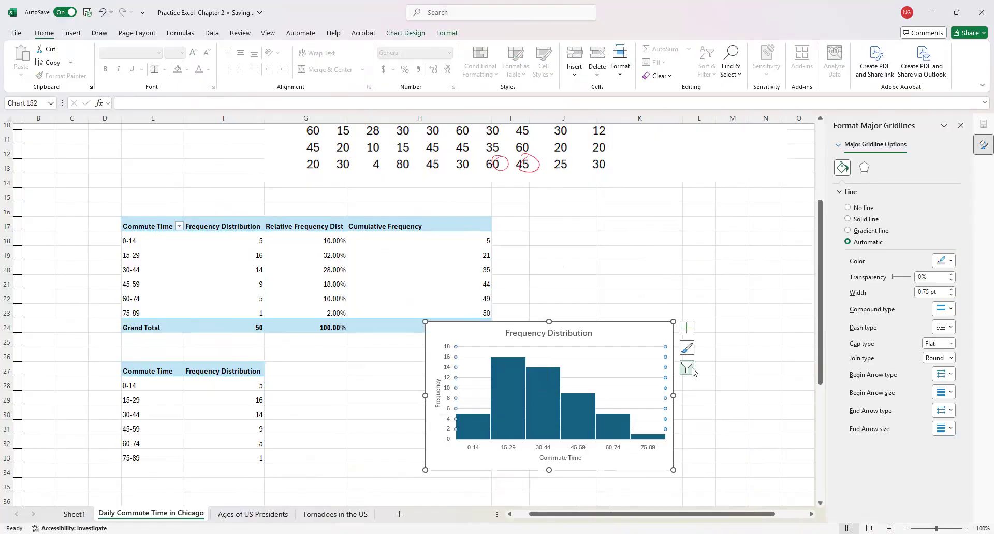
left_click(687, 369)
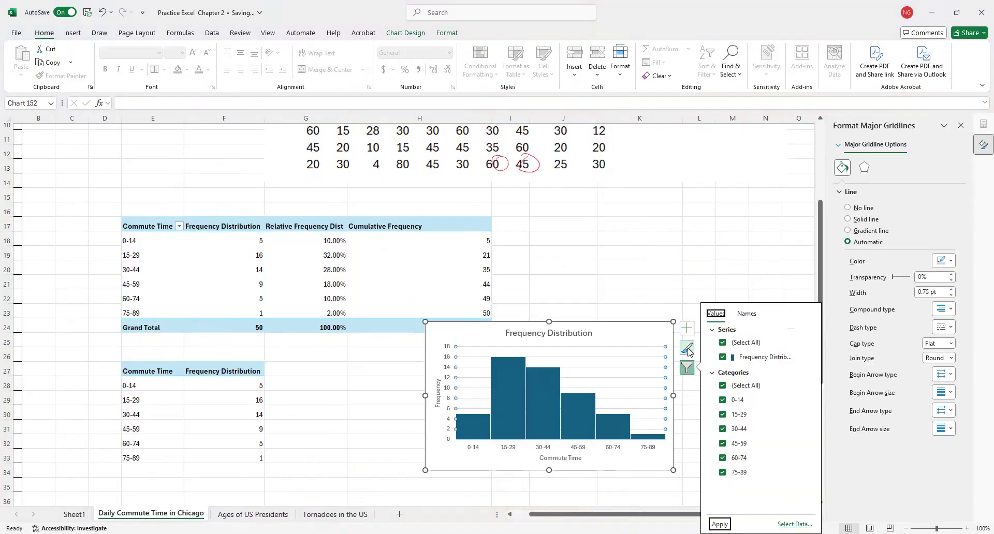
left_click(687, 349)
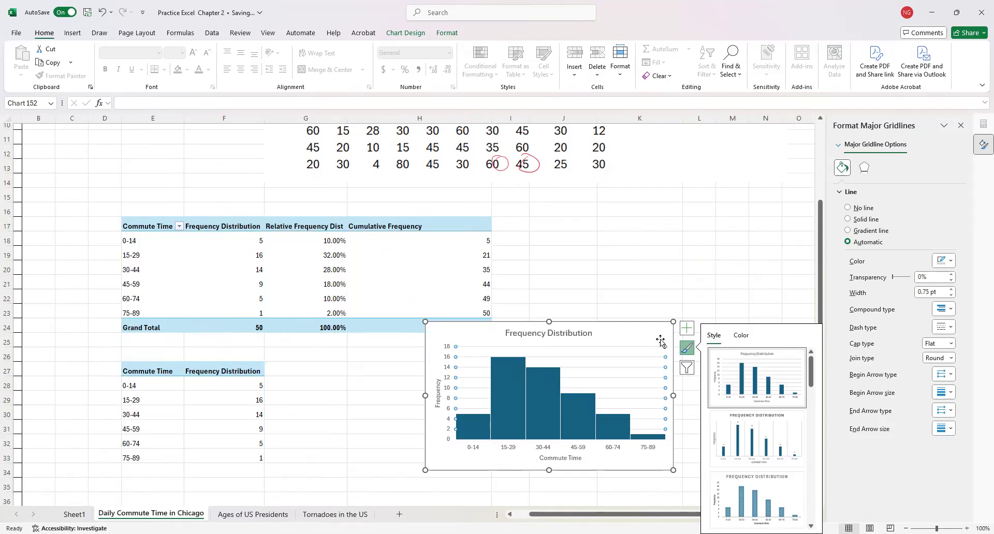
left_click(686, 328)
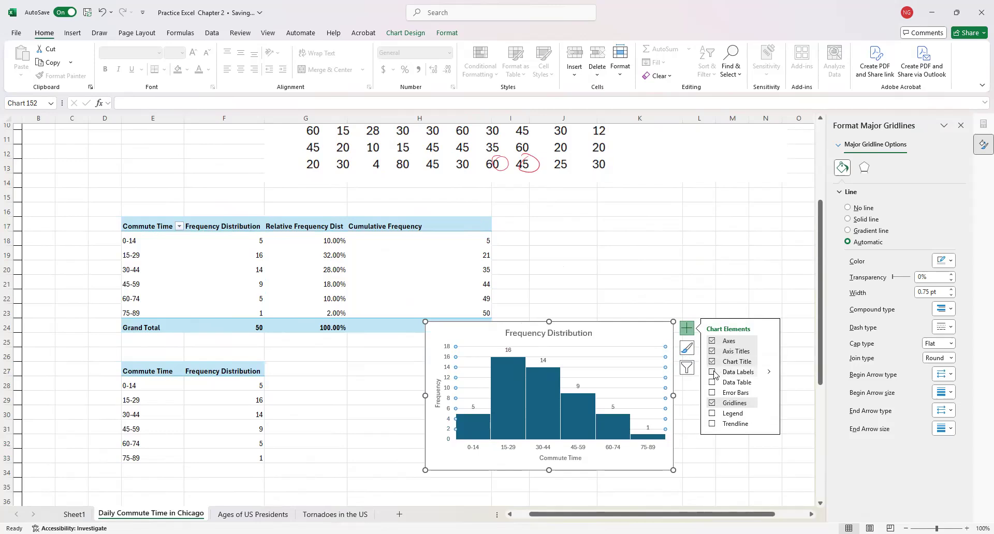
left_click(712, 373)
left_click(369, 450)
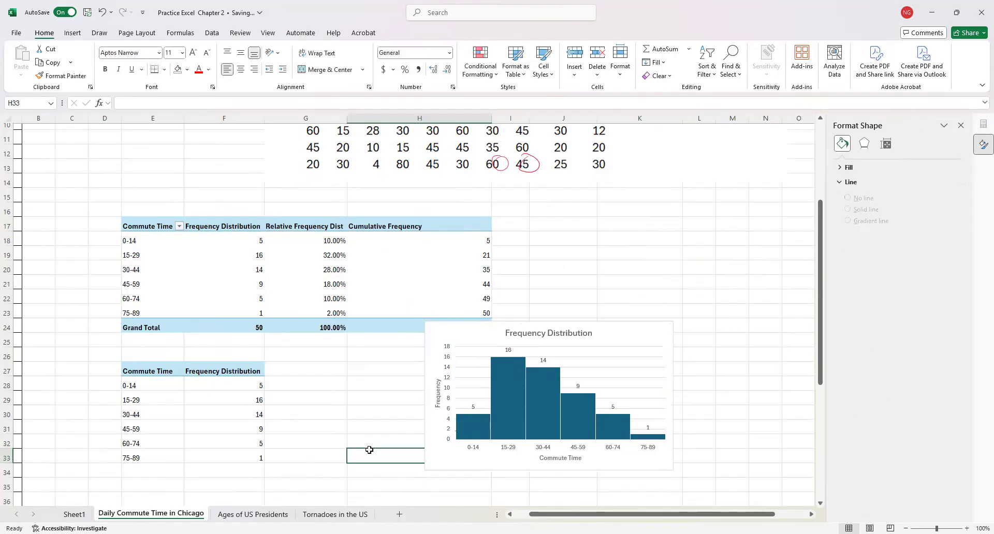
left_click_drag(484, 335, 379, 362)
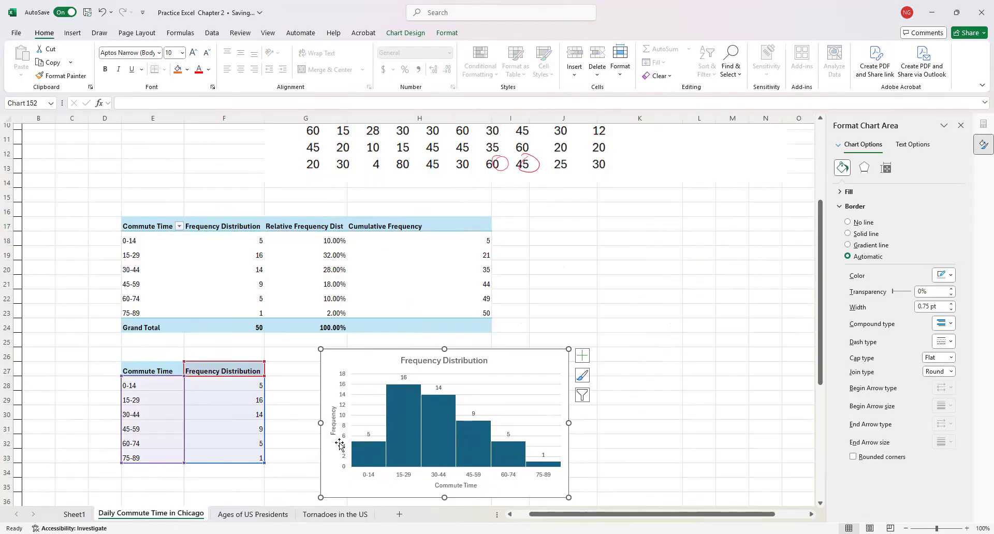
Step: On the Ages of US Presidents sheet, insert a PivotTable from the data in A1:A40 at cell G16 of the same worksheet
left_click(253, 514)
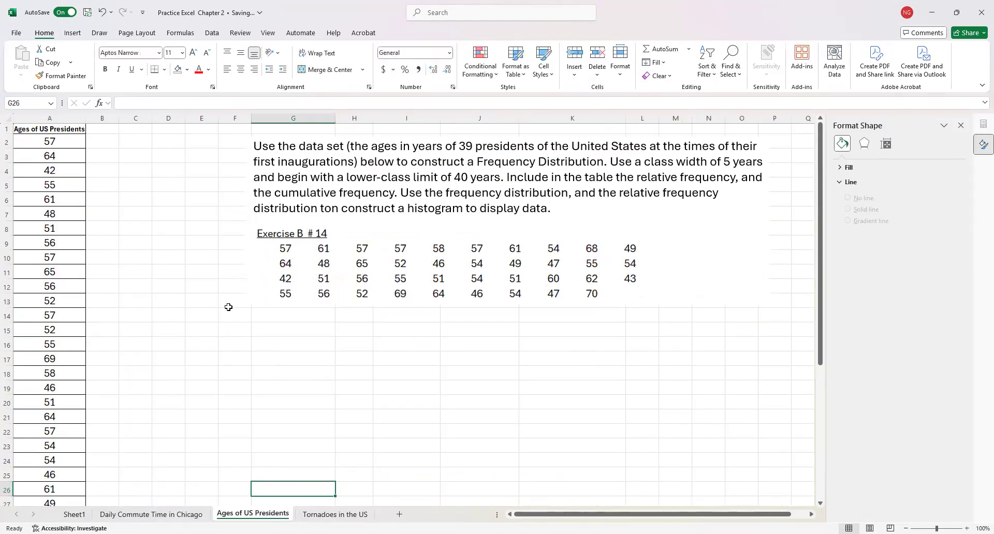
left_click(49, 119)
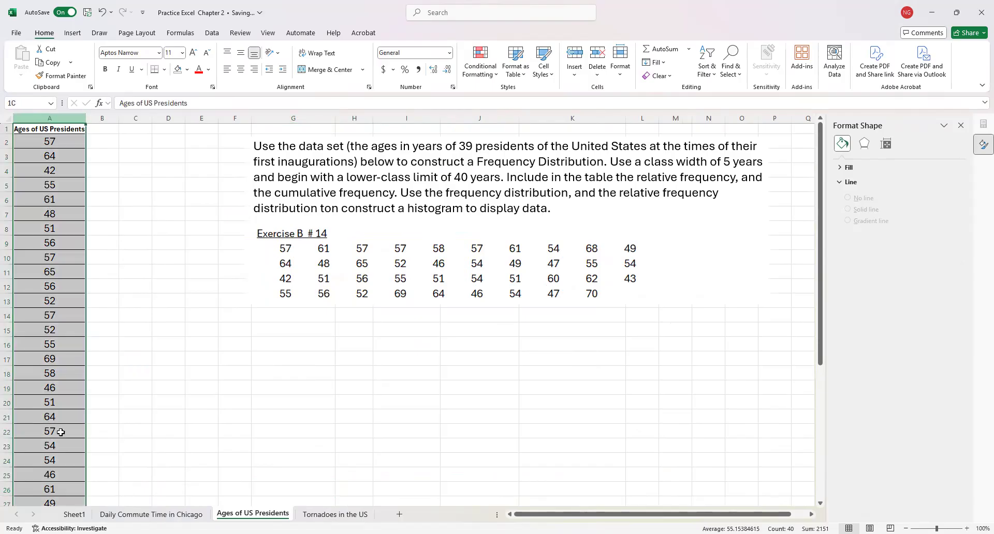
left_click(160, 431)
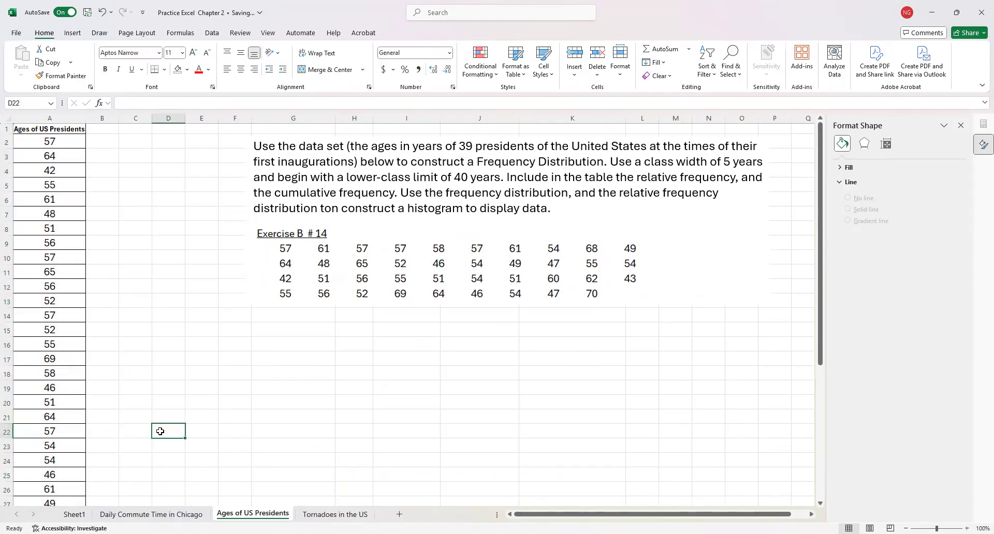
left_click(54, 130)
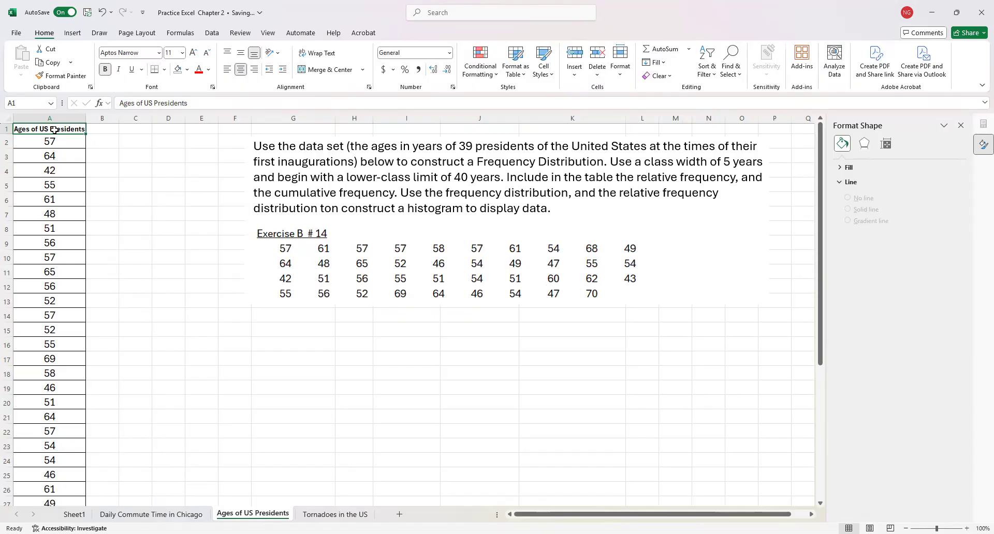
left_click_drag(54, 130, 62, 478)
scroll(207, 194, "up", 5)
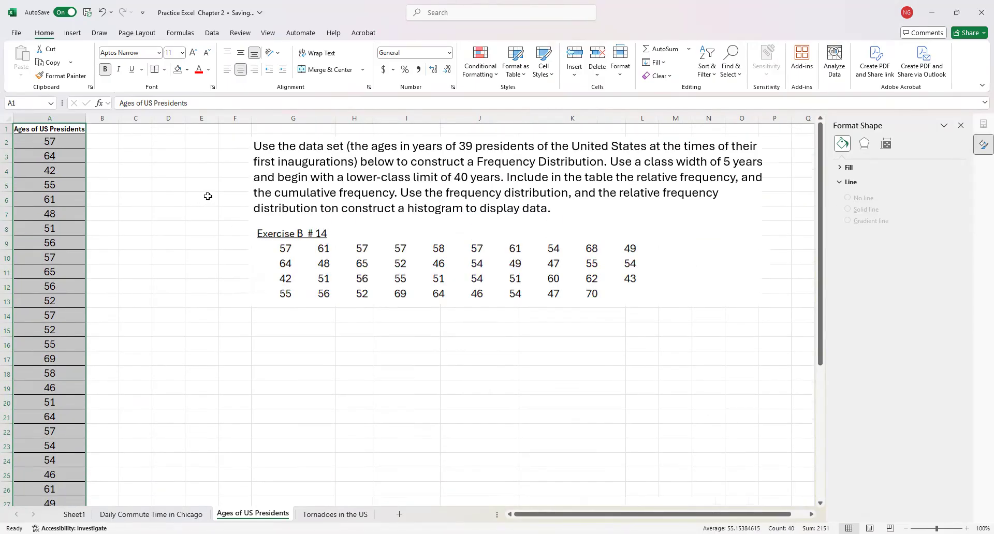
left_click(75, 34)
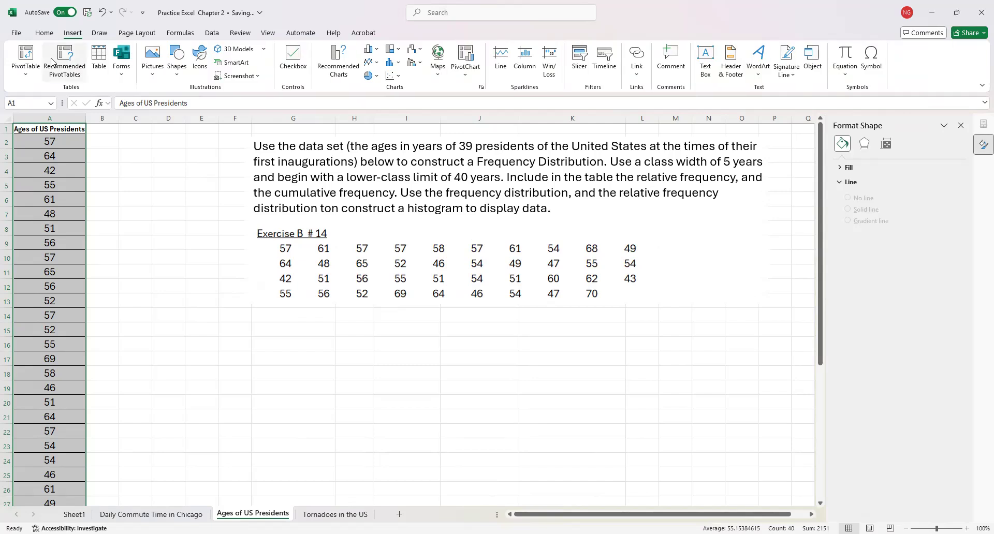
left_click(23, 61)
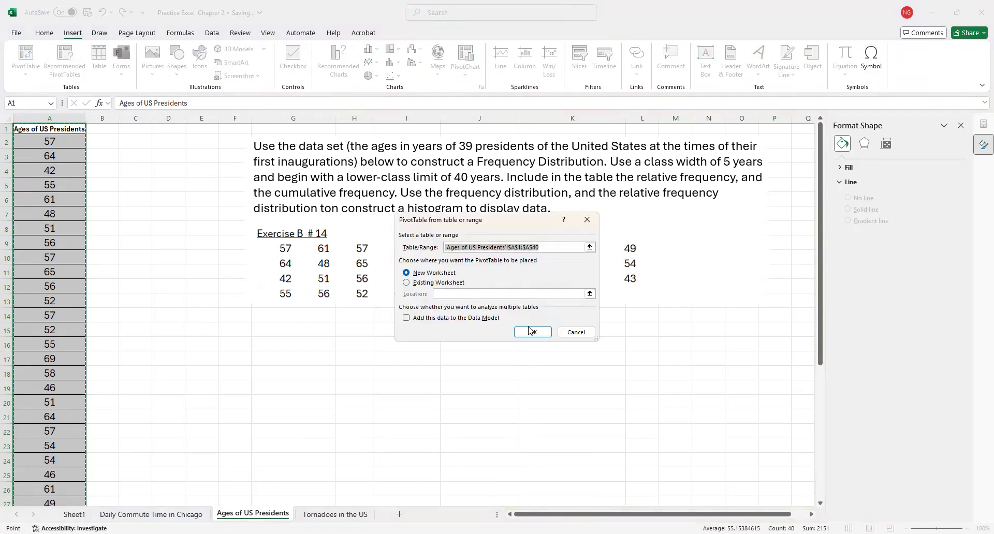
left_click(429, 283)
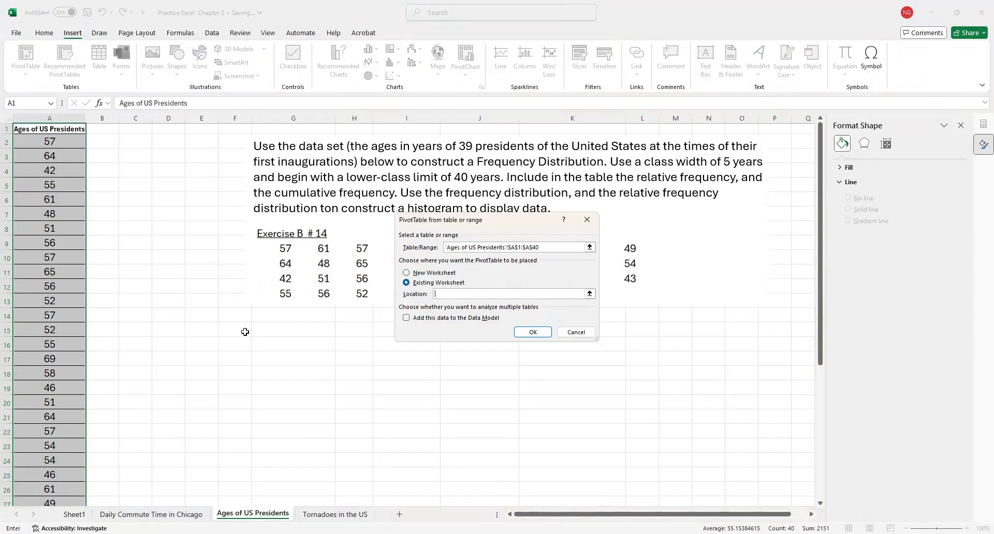
left_click(266, 327)
left_click(271, 343)
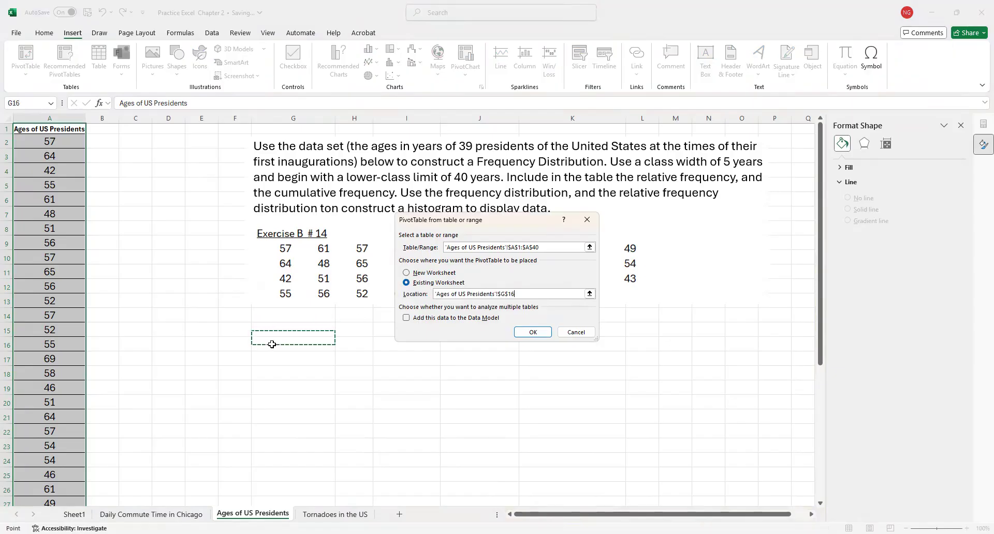
left_click(528, 335)
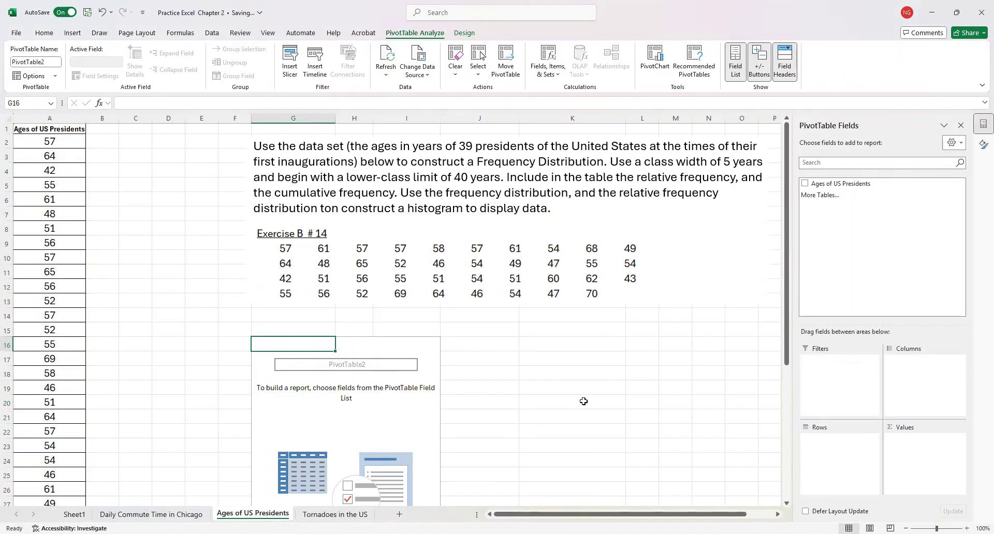
Step: Add the Ages of US Presidents field to both the rows and the values of the PivotTable
left_click(836, 184)
left_click_drag(836, 184, 843, 443)
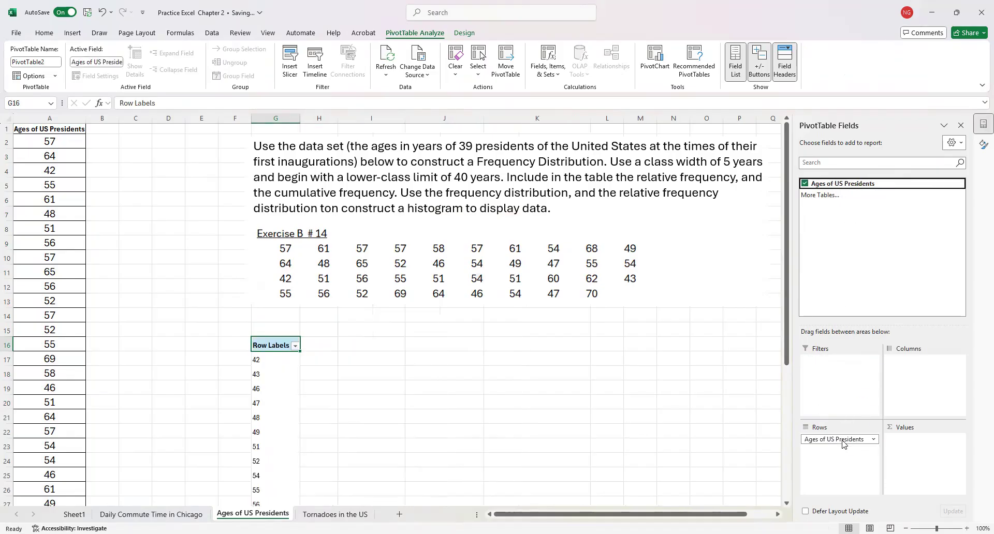
left_click_drag(856, 185, 916, 444)
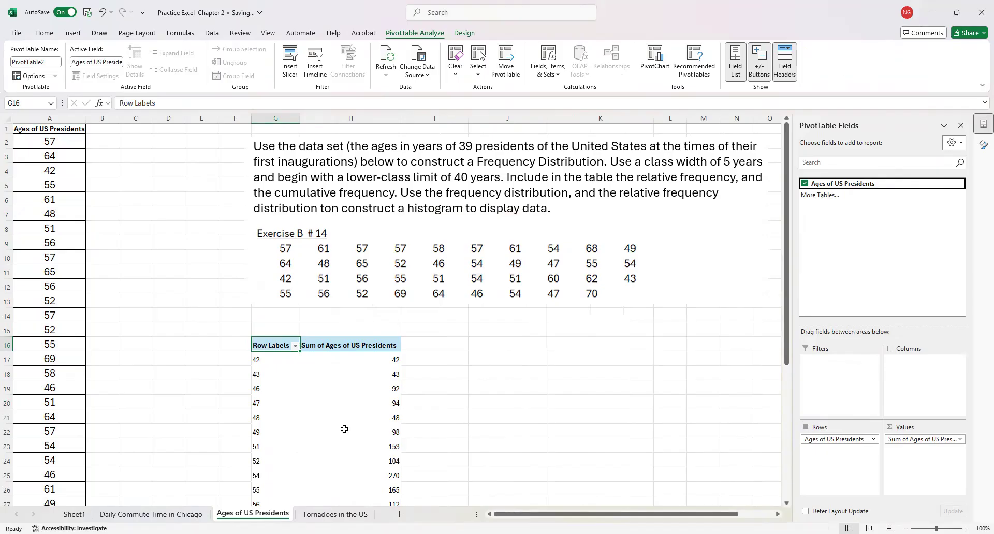
mouse_move(345, 427)
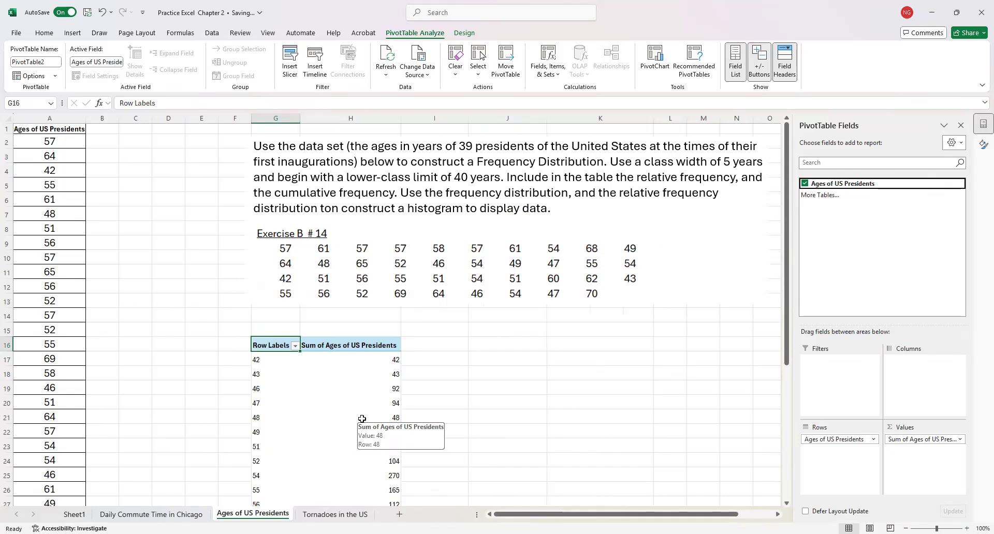
Step: Summarize the PivotTable's Ages of US Presidents value field by Count
left_click(960, 440)
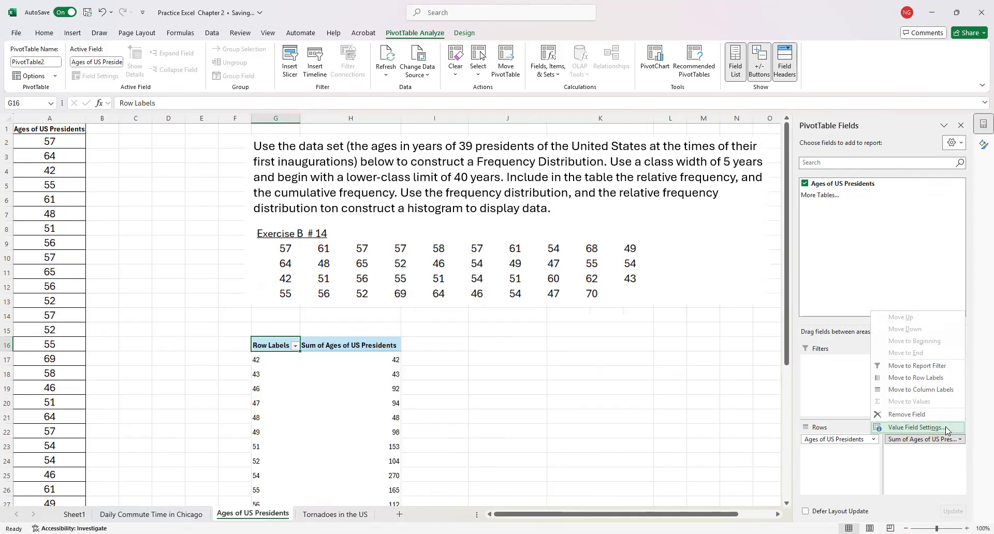
left_click(915, 428)
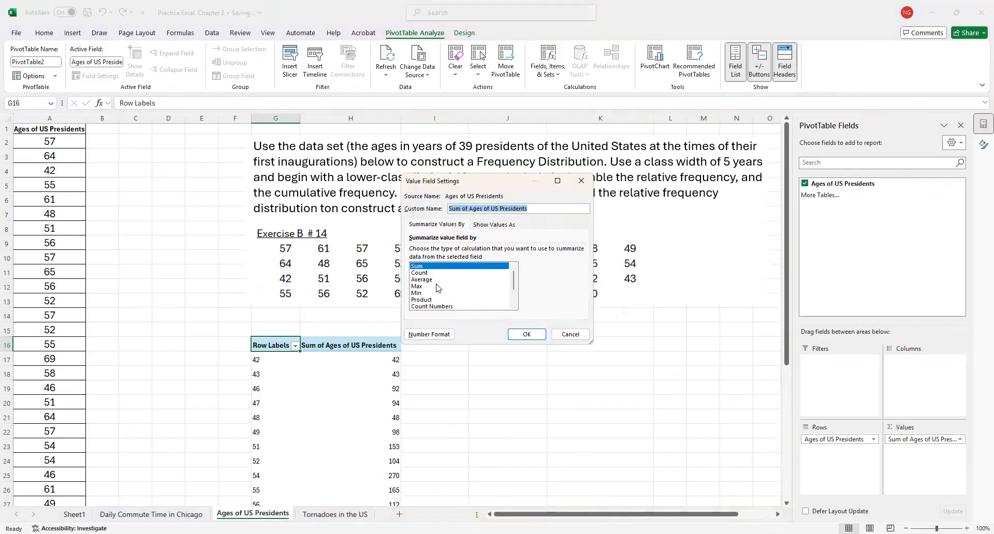
left_click(426, 273)
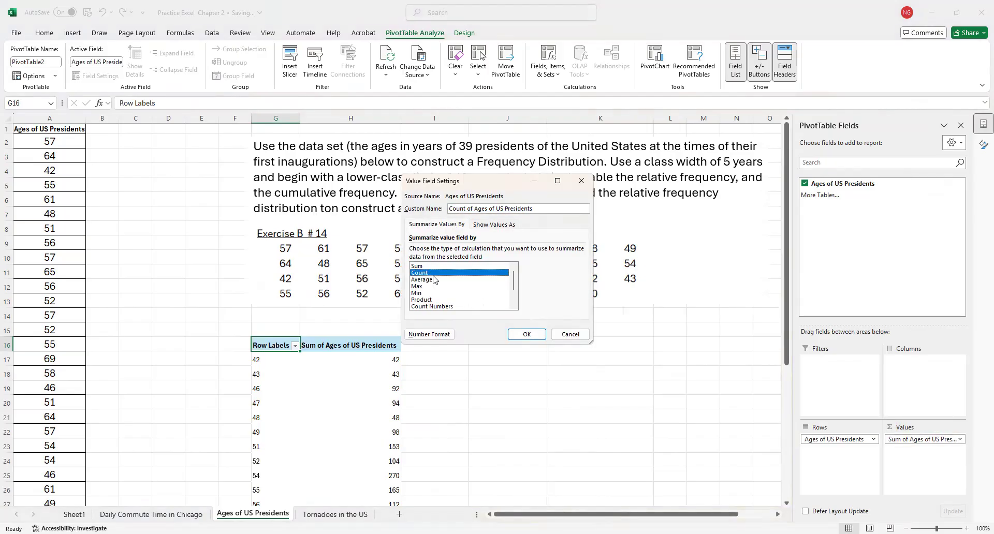
left_click(526, 335)
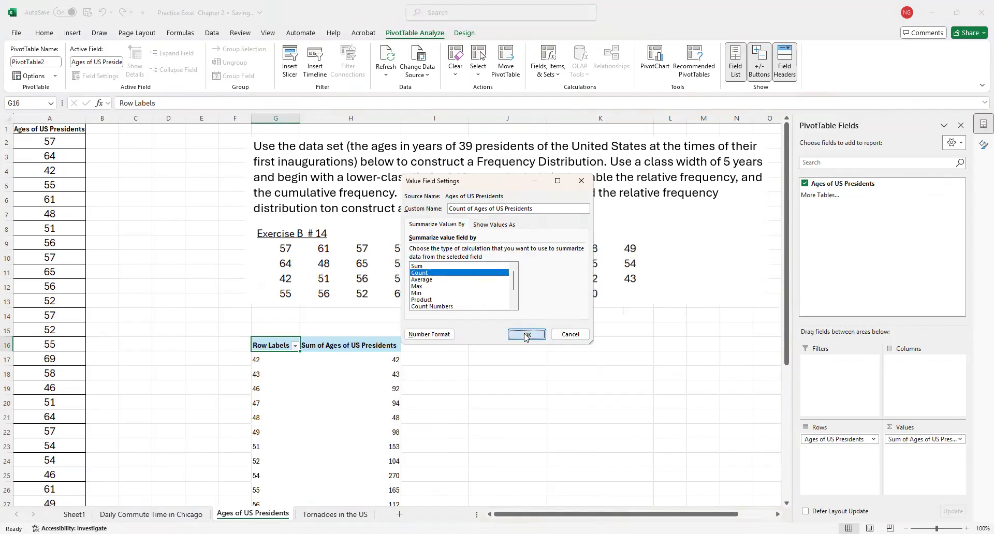
Step: Group the PivotTable's age row labels starting at 40, ending at 74, by 5
scroll(349, 396, "down", 3)
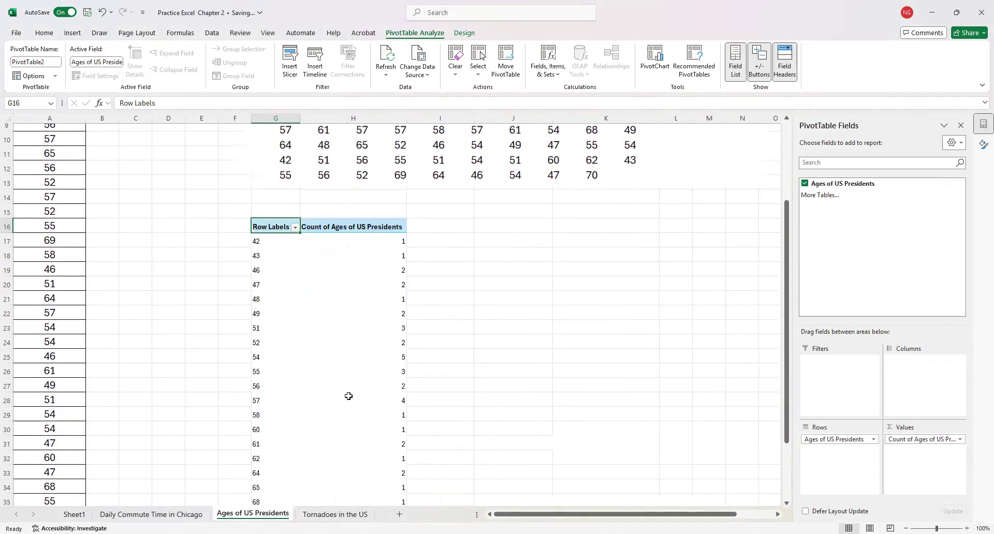
scroll(348, 396, "down", 2)
mouse_move(348, 395)
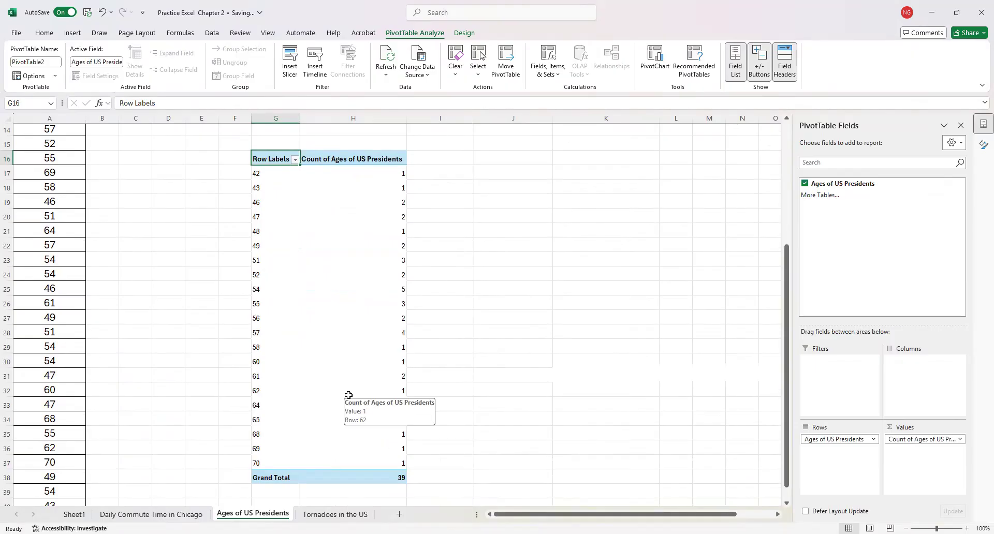
scroll(348, 395, "up", 2)
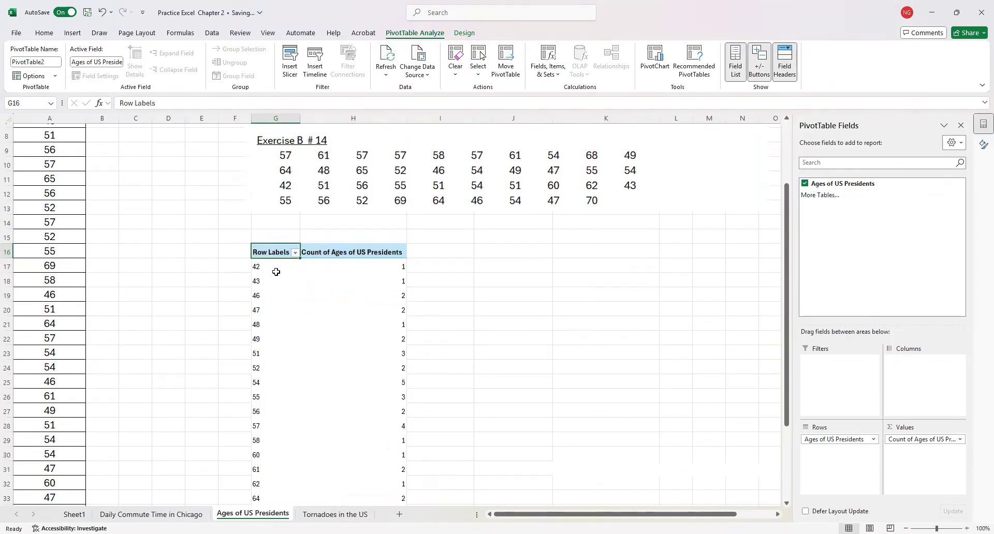
mouse_move(276, 272)
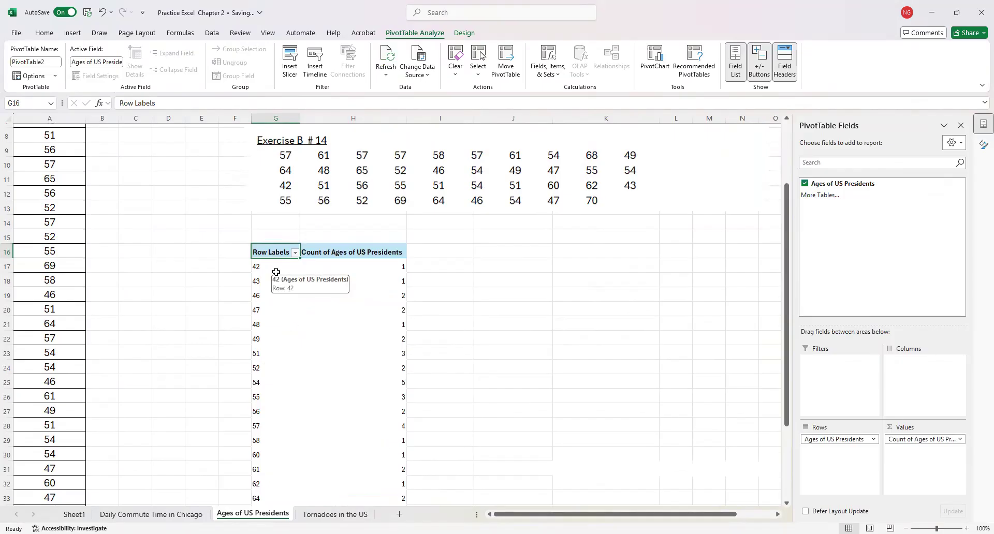
scroll(276, 271, "up", 3)
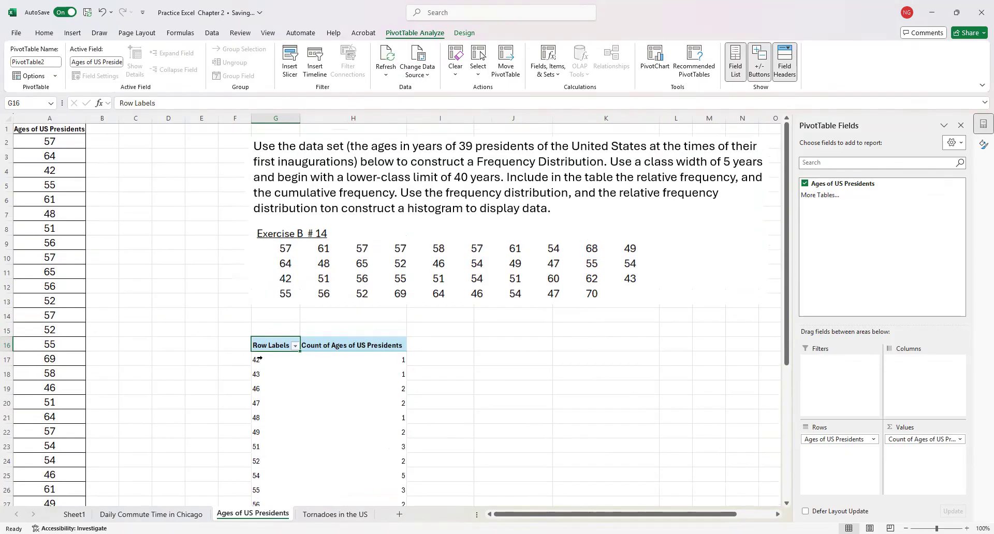
left_click(259, 360)
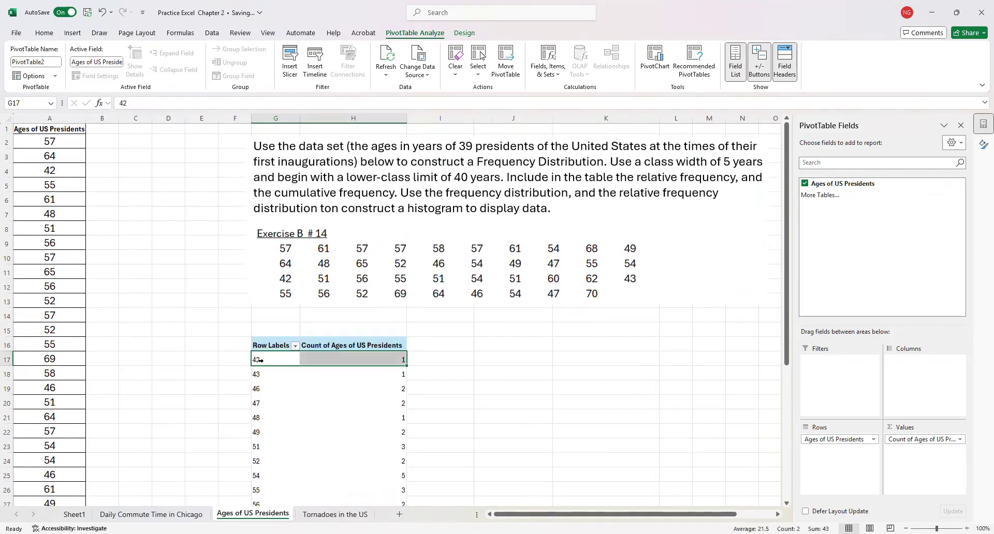
left_click(264, 401)
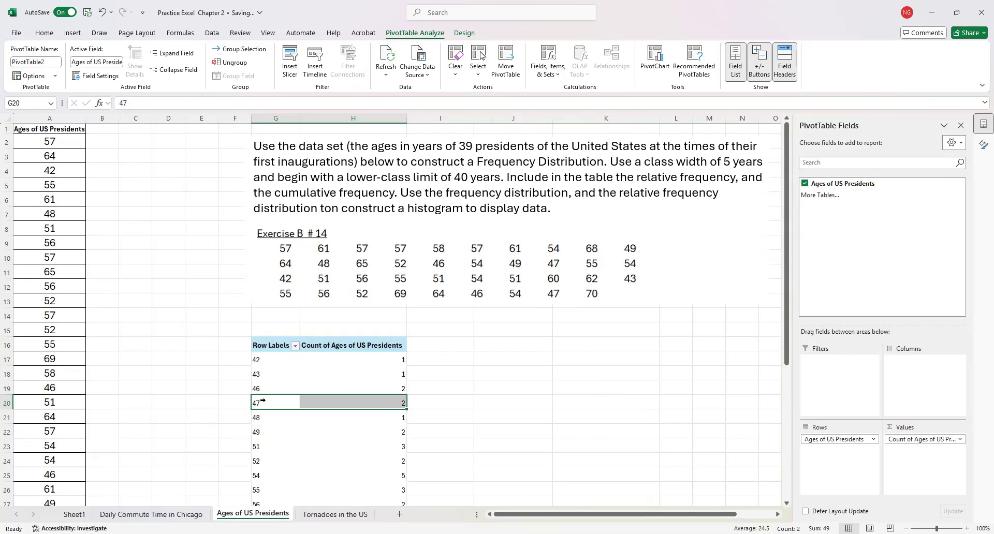
right_click(262, 401)
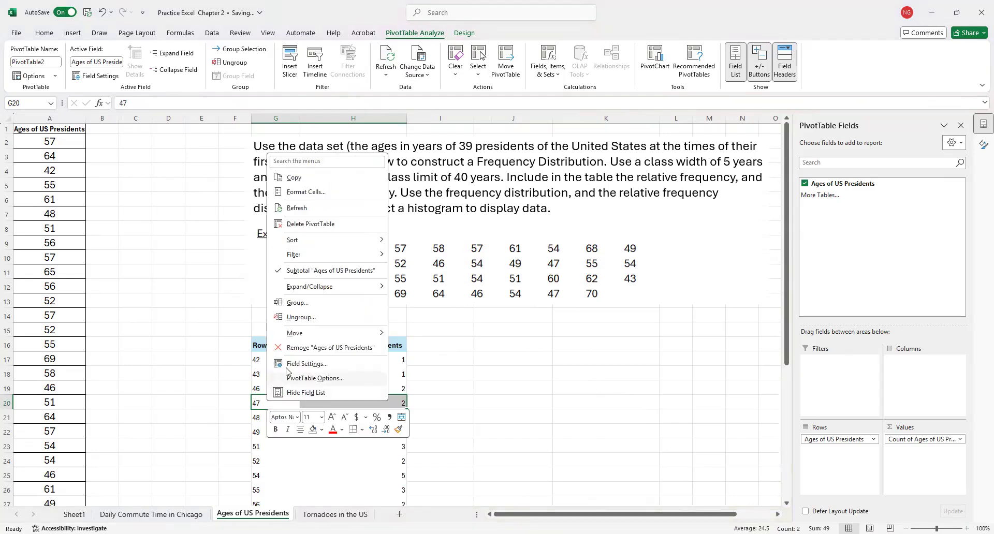
left_click(304, 308)
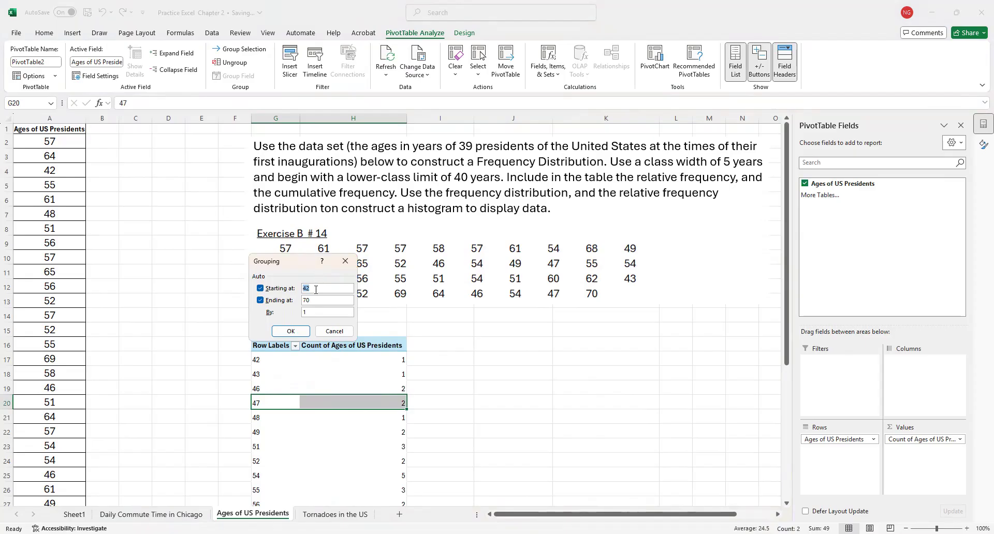
type("4")
double_click(306, 301)
type("74")
double_click(303, 313)
type("5")
left_click(294, 331)
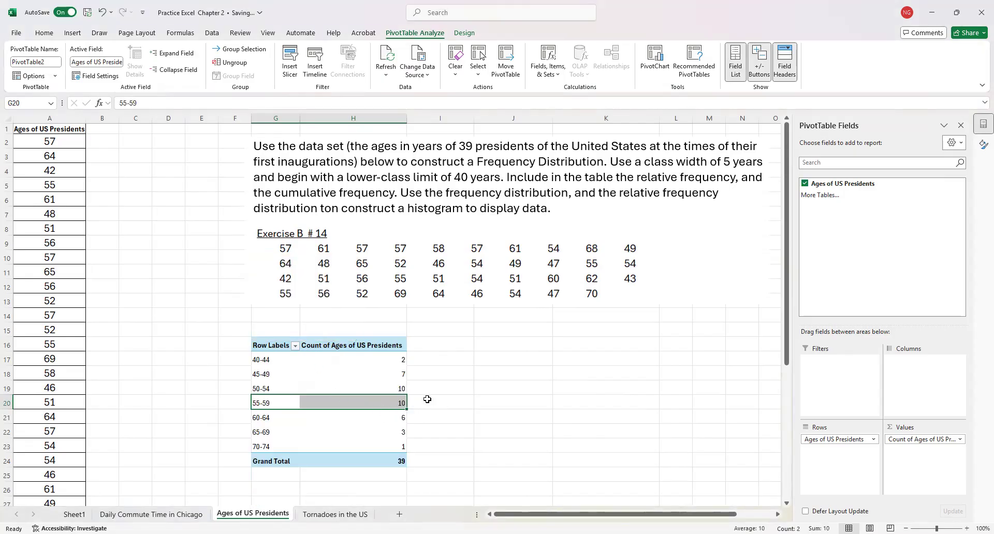
Step: Rename the PivotTable's row labels header in G16 to "Ages of US Presidents"
left_click(267, 346)
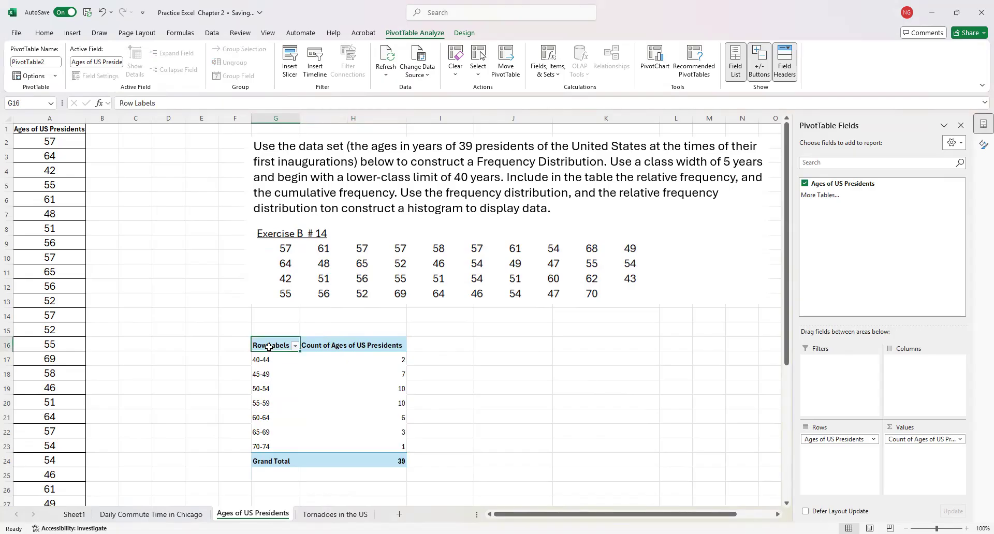
triple_click(167, 105)
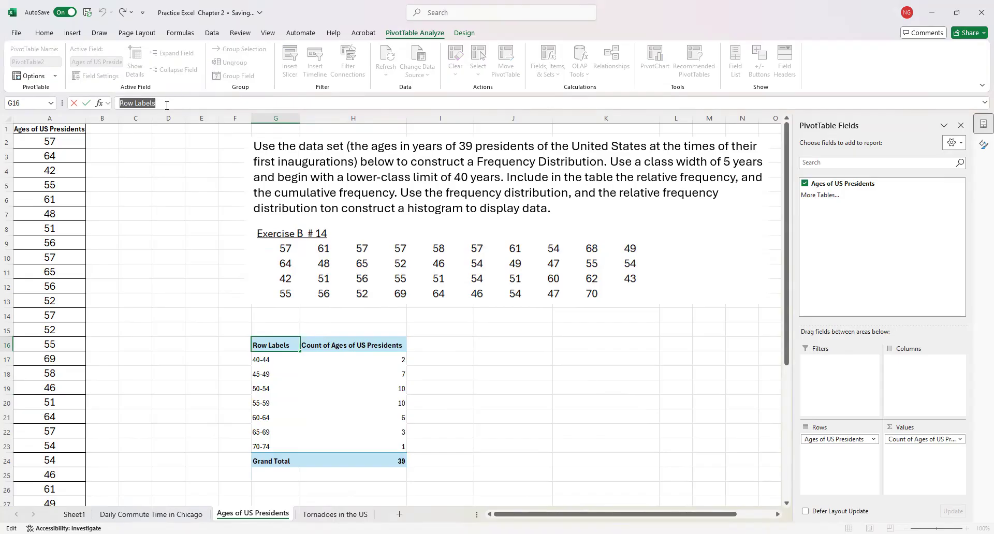
type("Ages of")
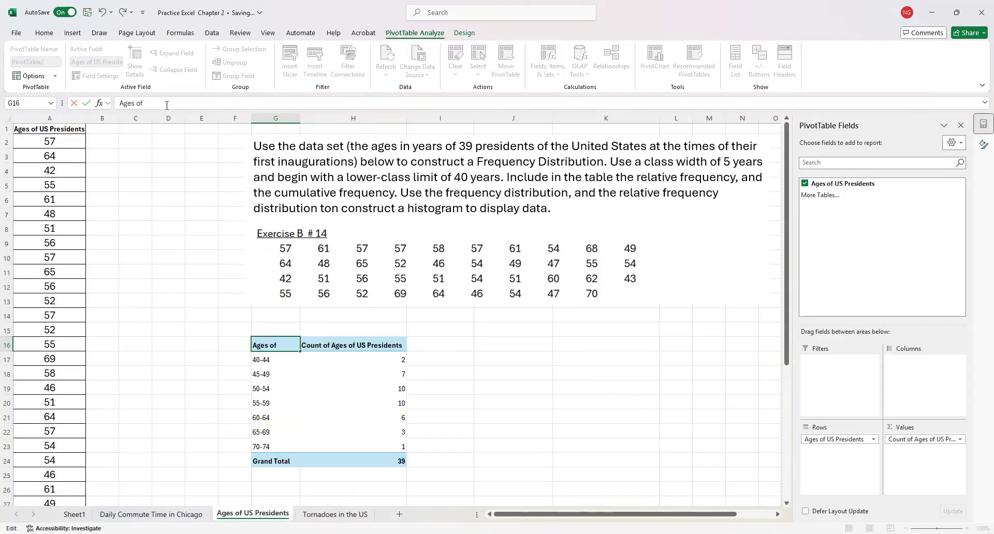
type(" US Presidents")
key("Tab")
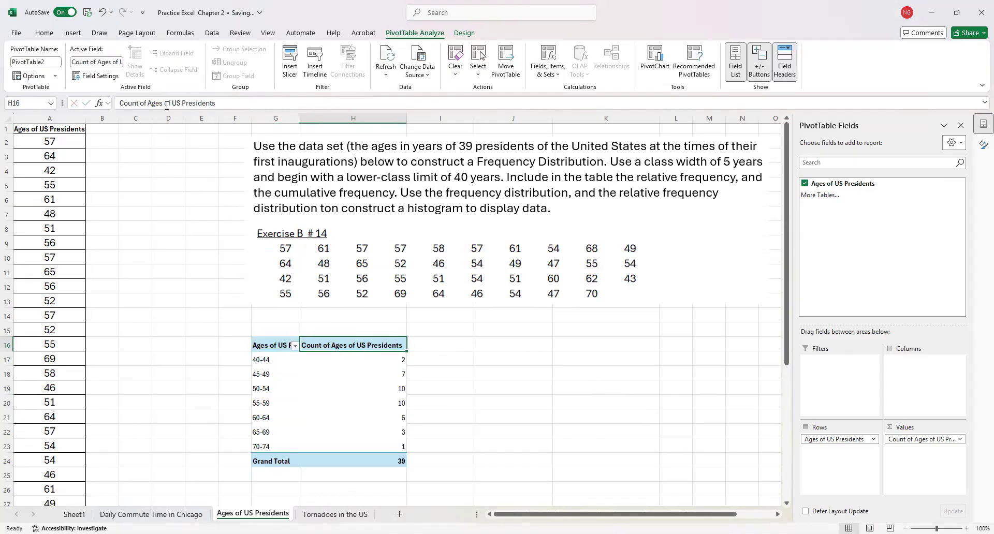
left_click_drag(194, 286, 191, 296)
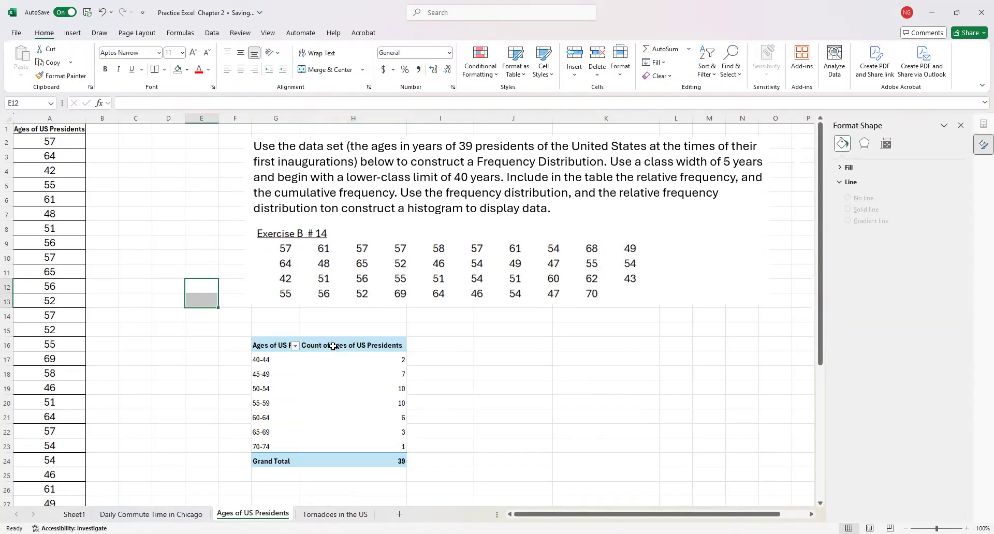
Step: Rename the count column header in H16 to "Frequency Distribution"
left_click(333, 346)
triple_click(209, 105)
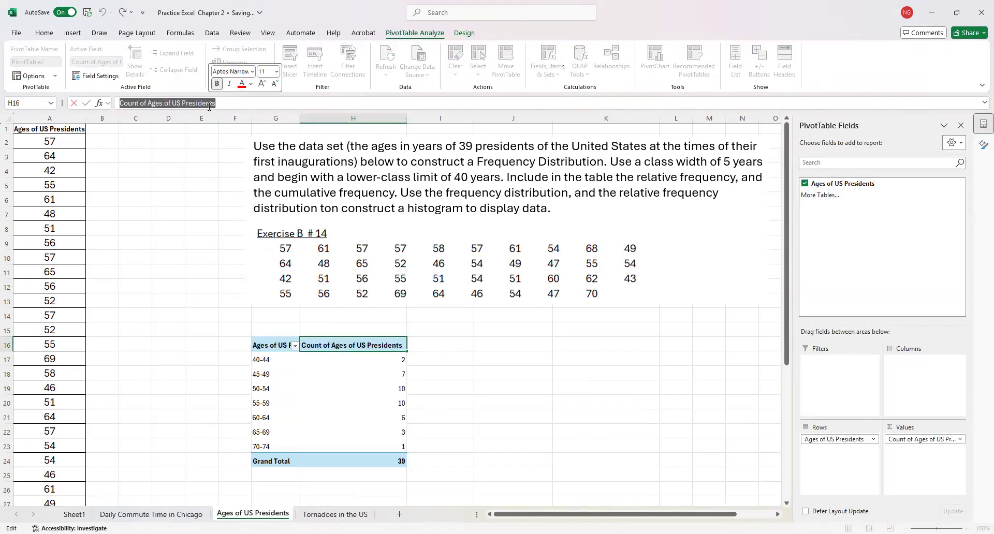
type("Fre")
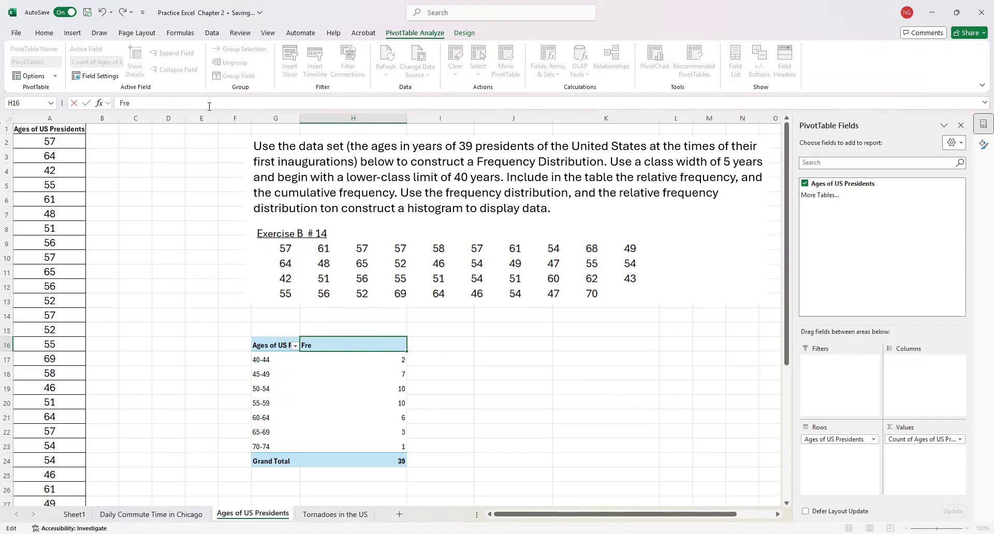
type("quence Distir")
type("bution")
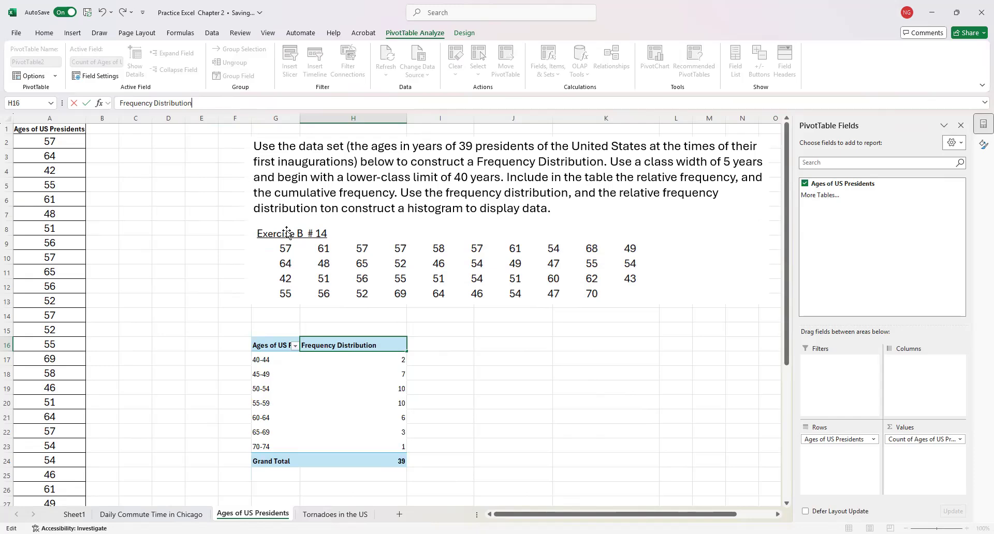
left_click(370, 386)
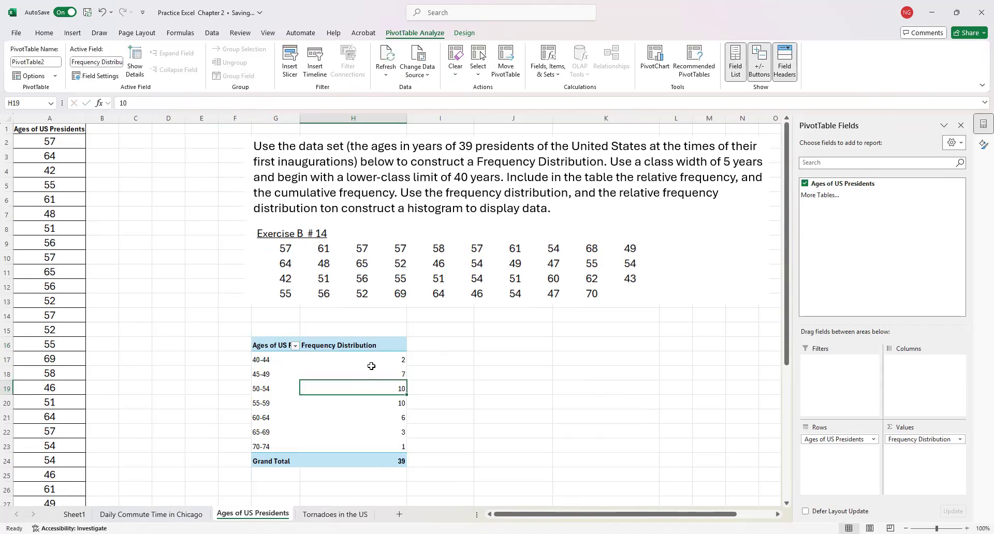
Step: Add Ages of US Presidents to the PivotTable values a second time and show that column as % of Column Total
left_click(371, 371)
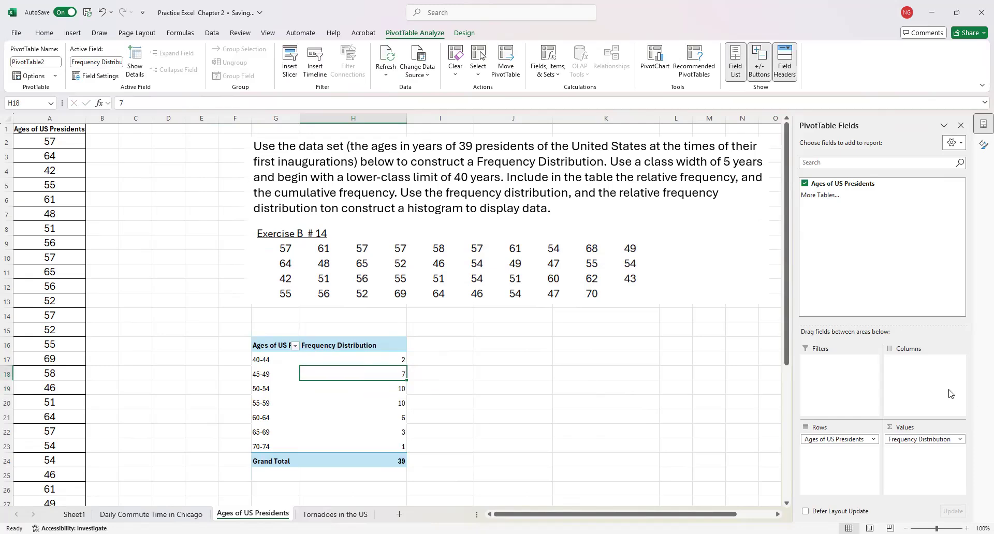
left_click_drag(844, 187, 923, 459)
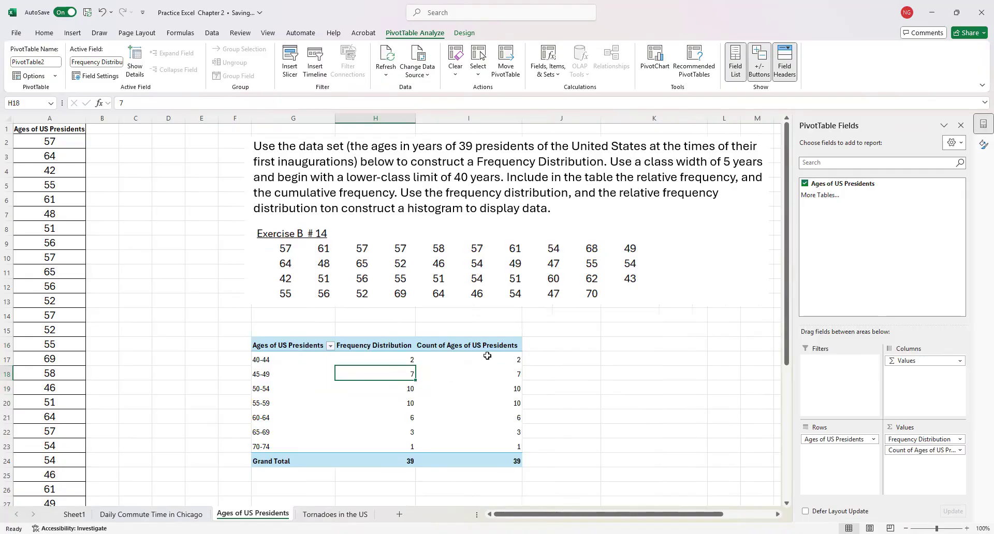
left_click(494, 371)
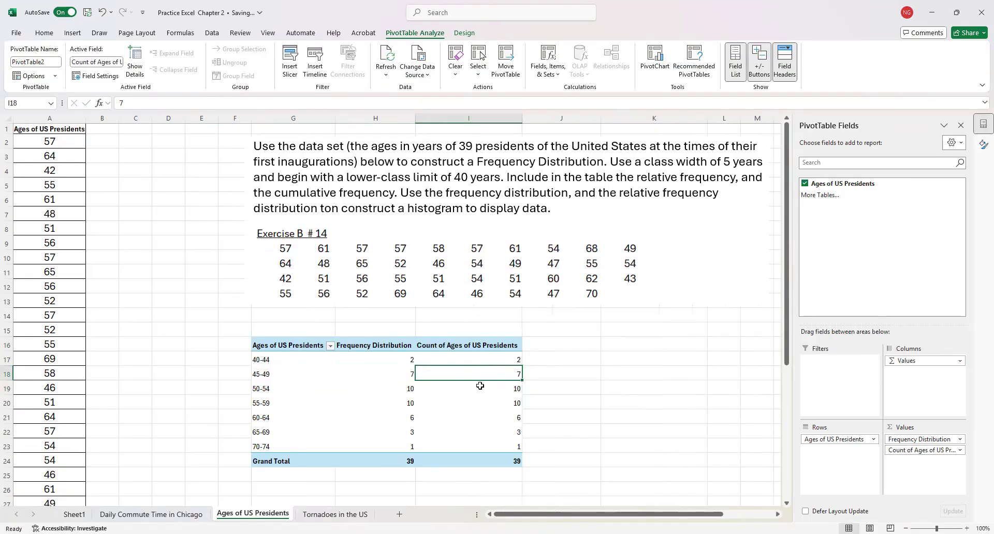
right_click(487, 383)
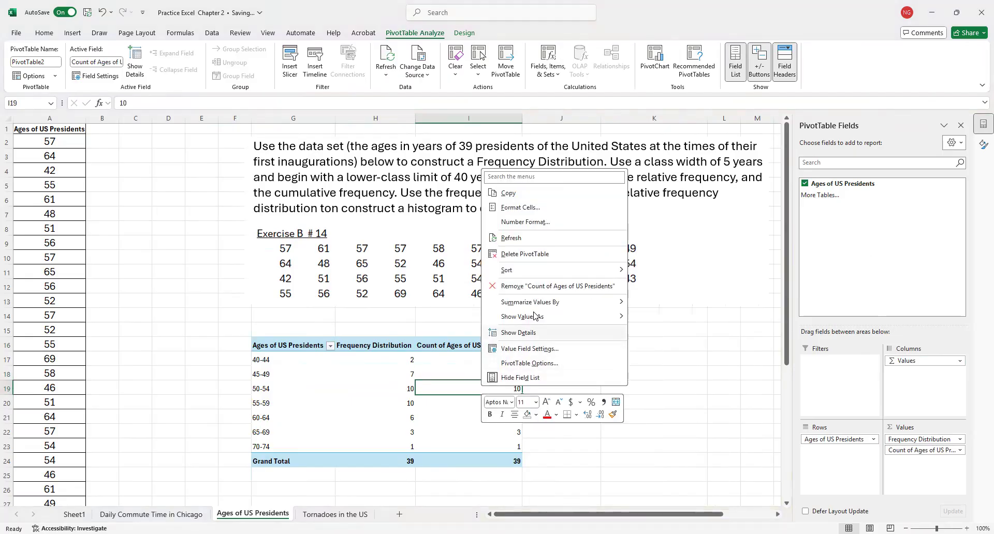
mouse_move(544, 316)
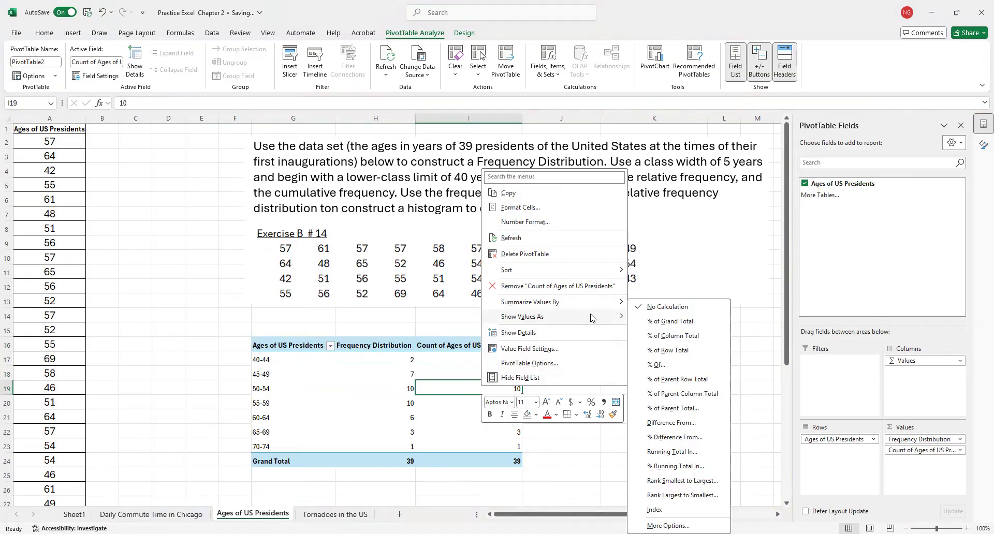
left_click(674, 336)
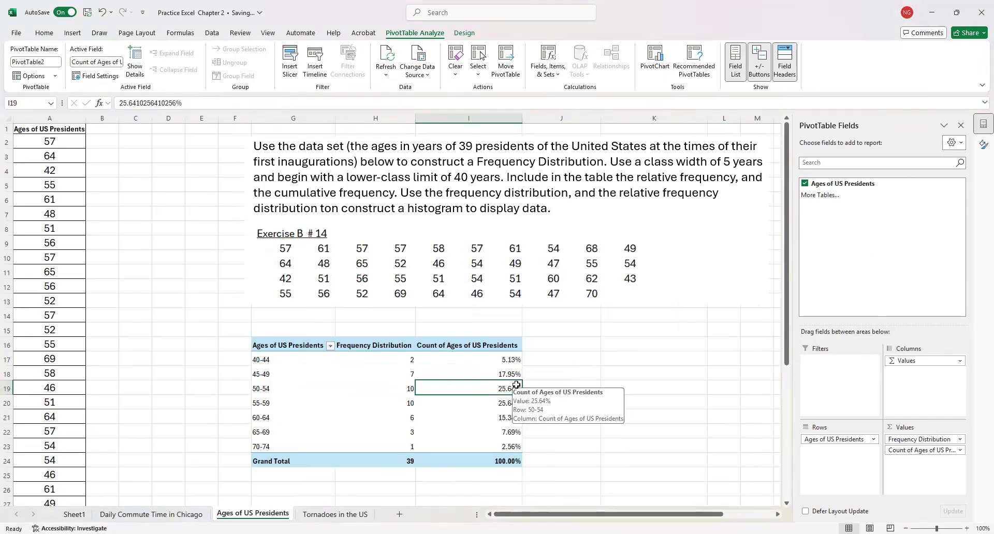
Step: Format the percentage values in I17:I24 as Number with four decimal places
left_click(493, 359)
left_click_drag(494, 360, 492, 461)
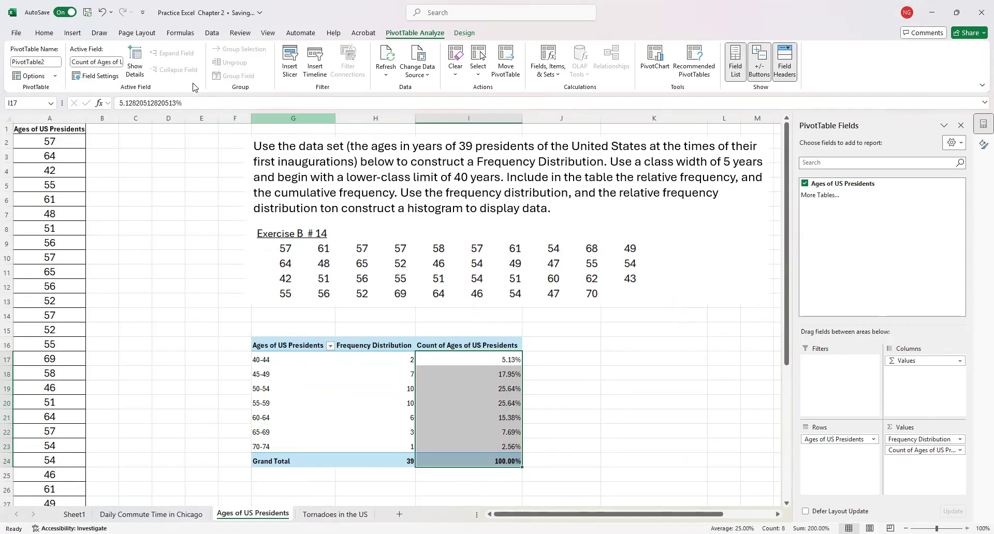
left_click(53, 35)
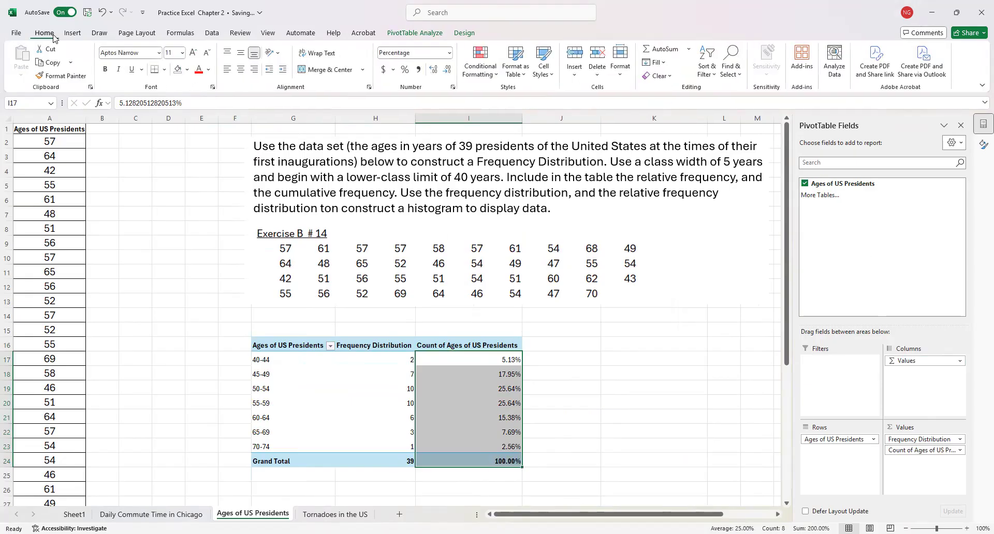
left_click(449, 52)
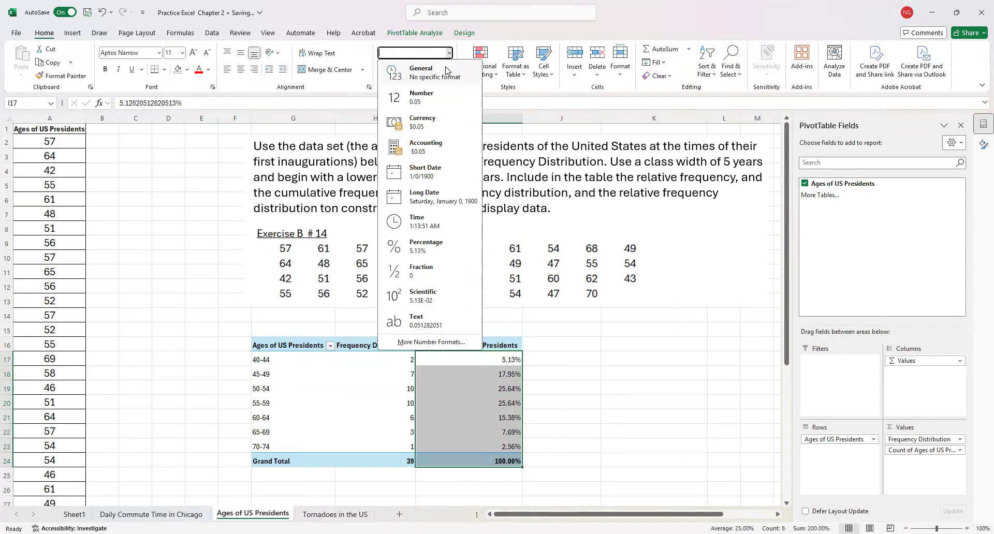
left_click(432, 97)
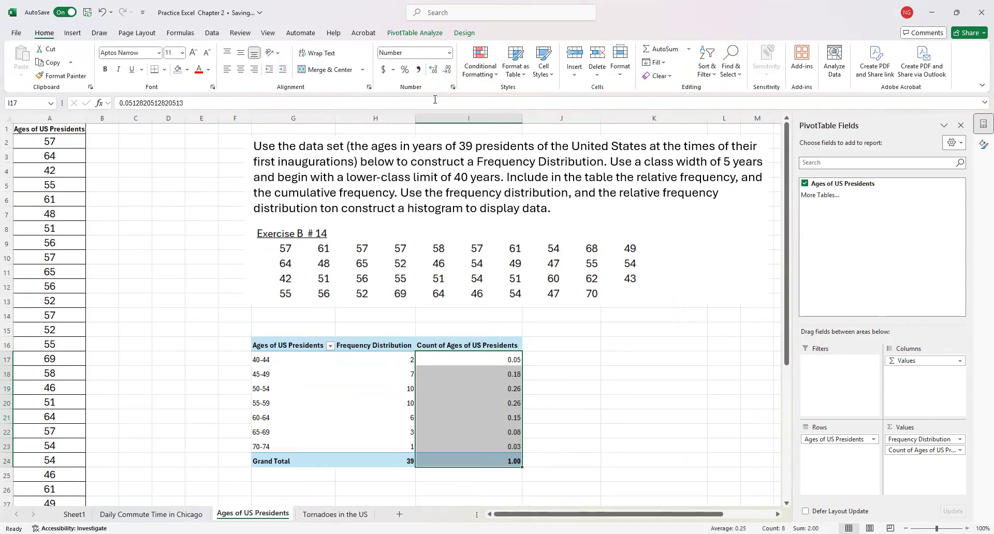
left_click(434, 72)
left_click(434, 72)
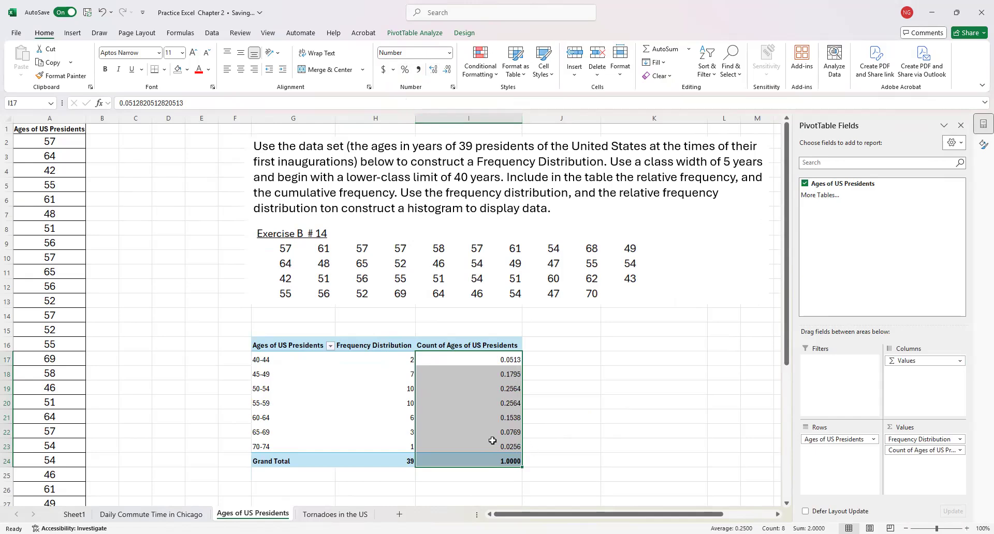
left_click(591, 434)
Step: Rename the second value column header in I16 to "Relative Frequency"
left_click(490, 345)
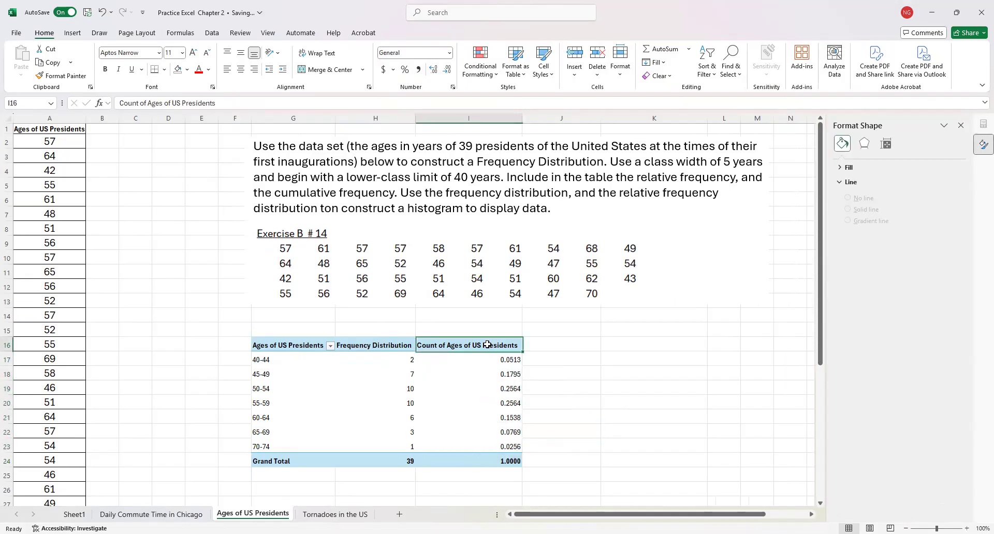
left_click(208, 105)
triple_click(208, 105)
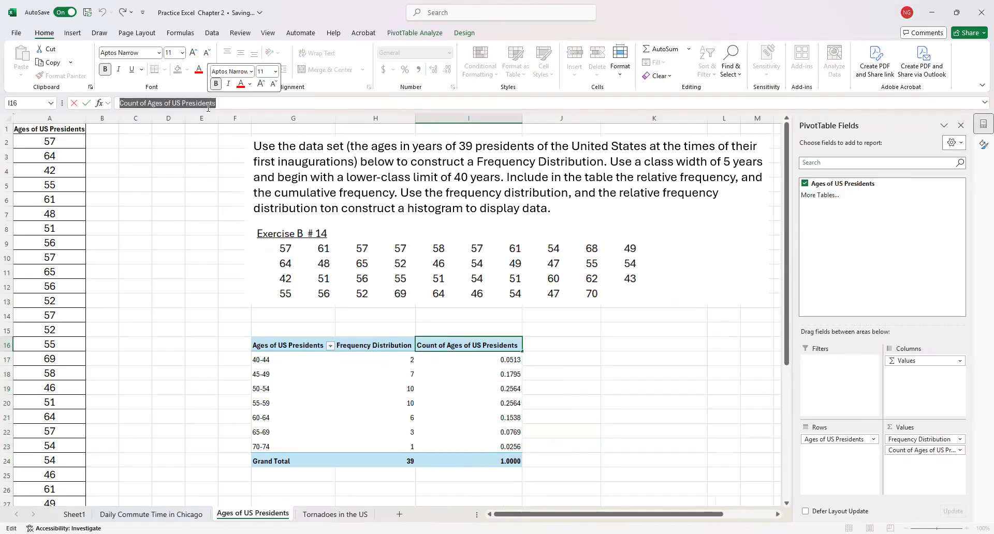
type("Relative Fre")
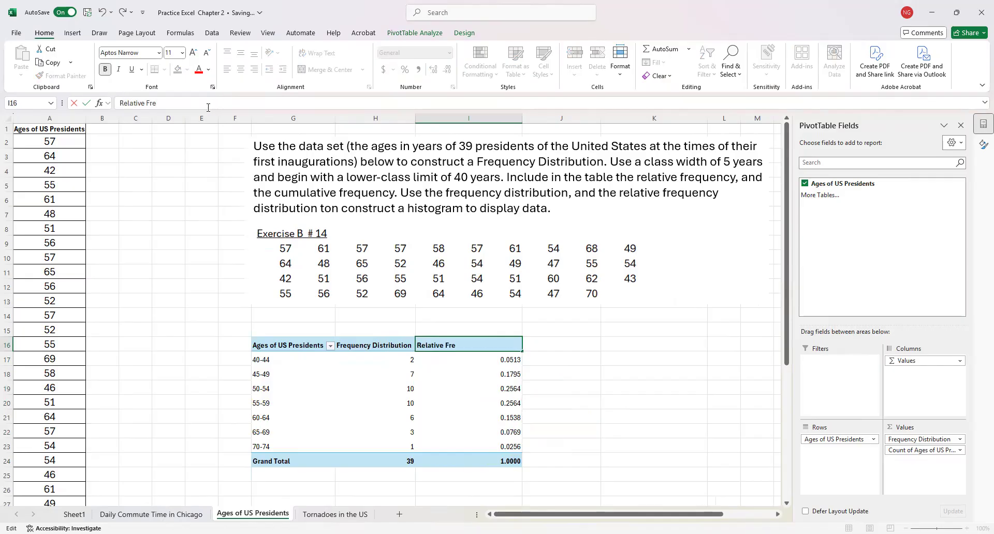
type("quency")
left_click(584, 386)
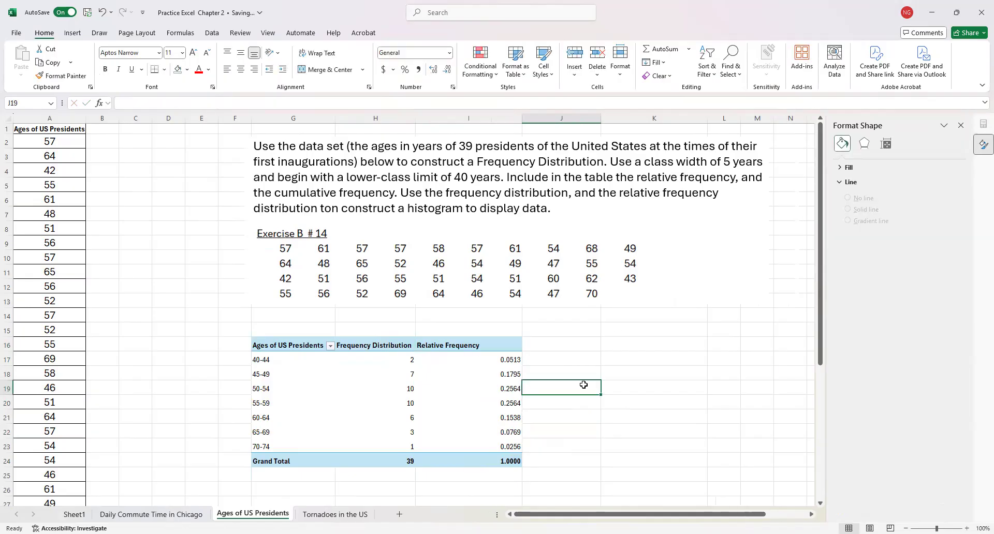
left_click(356, 388)
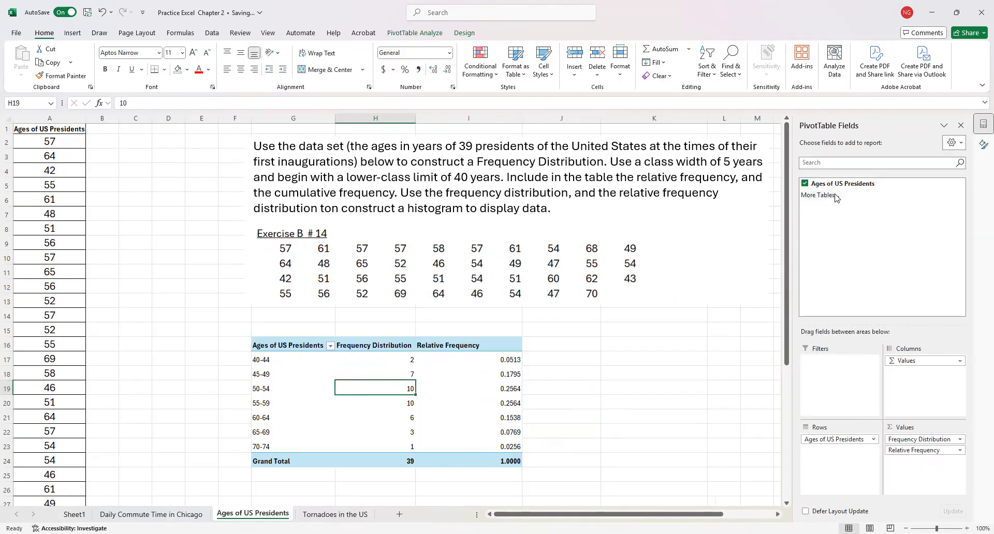
Step: Add Ages of US Presidents to the PivotTable values a third time and show it as a Running Total In Ages of US Presidents
left_click_drag(842, 183, 920, 468)
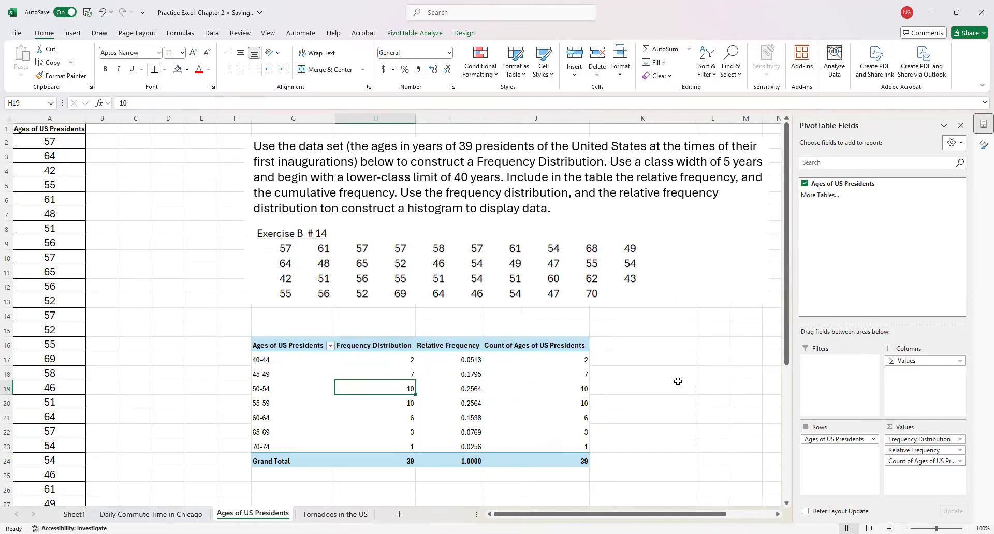
left_click(557, 374)
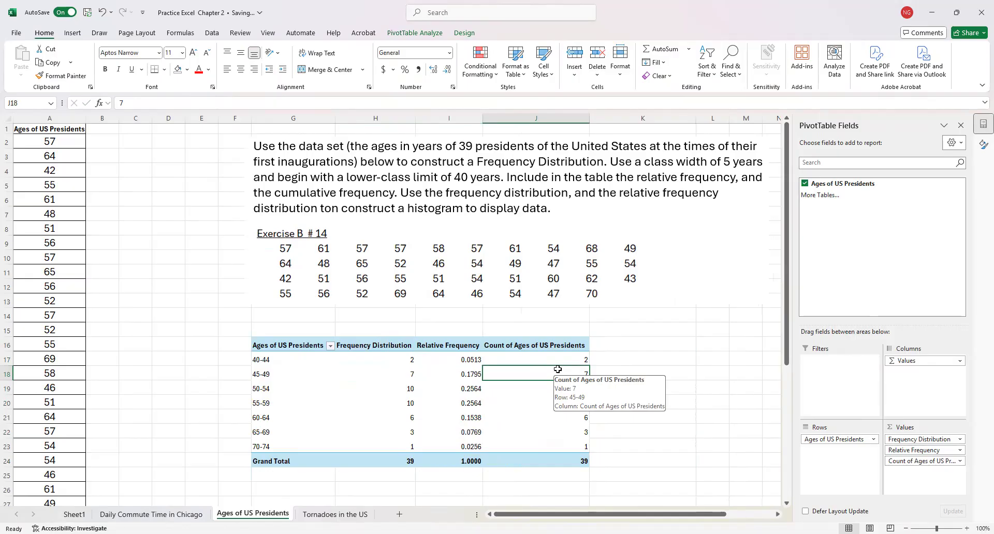
right_click(558, 371)
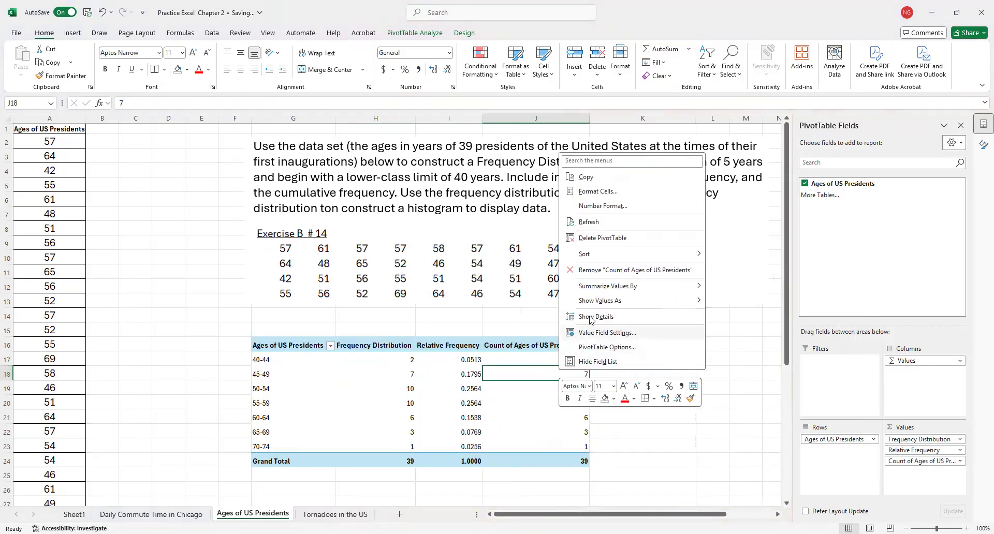
mouse_move(626, 301)
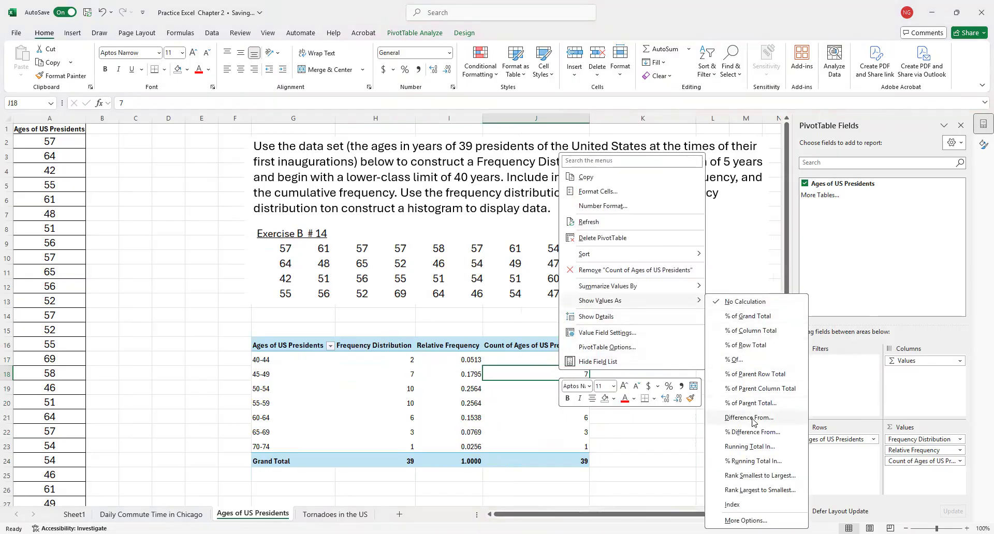
left_click(754, 447)
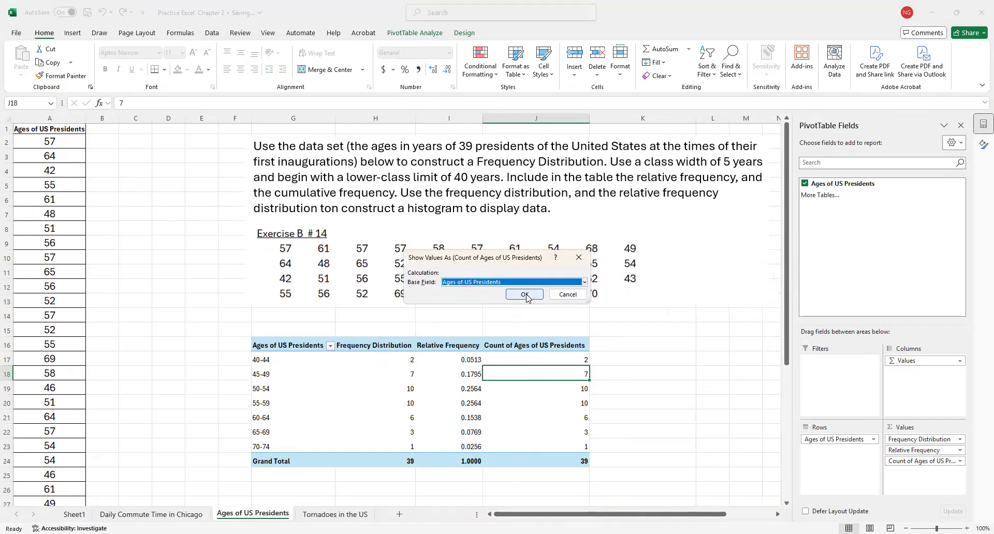
left_click(524, 294)
left_click(622, 373)
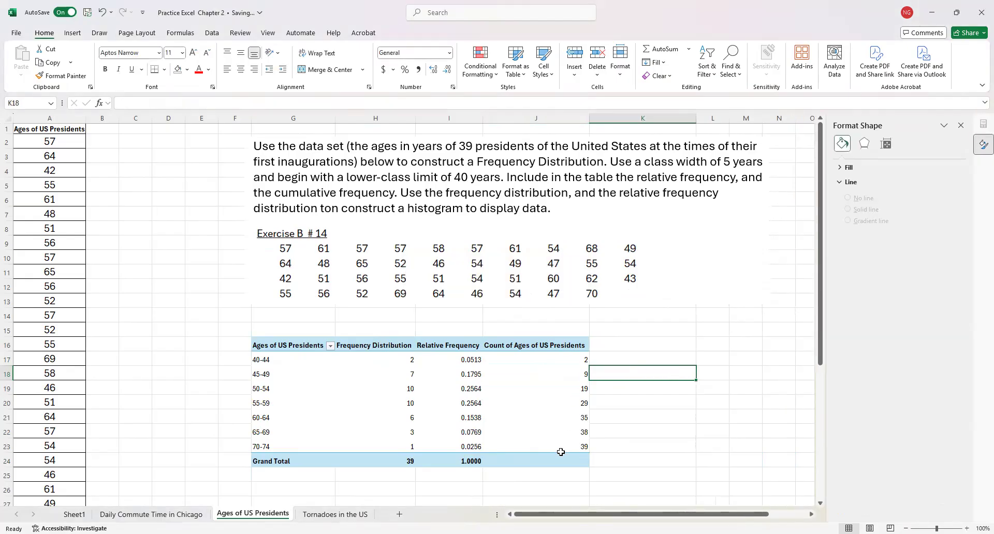
Step: Rename the third value column header in J16 to "Cumlative Frequency"
mouse_move(560, 452)
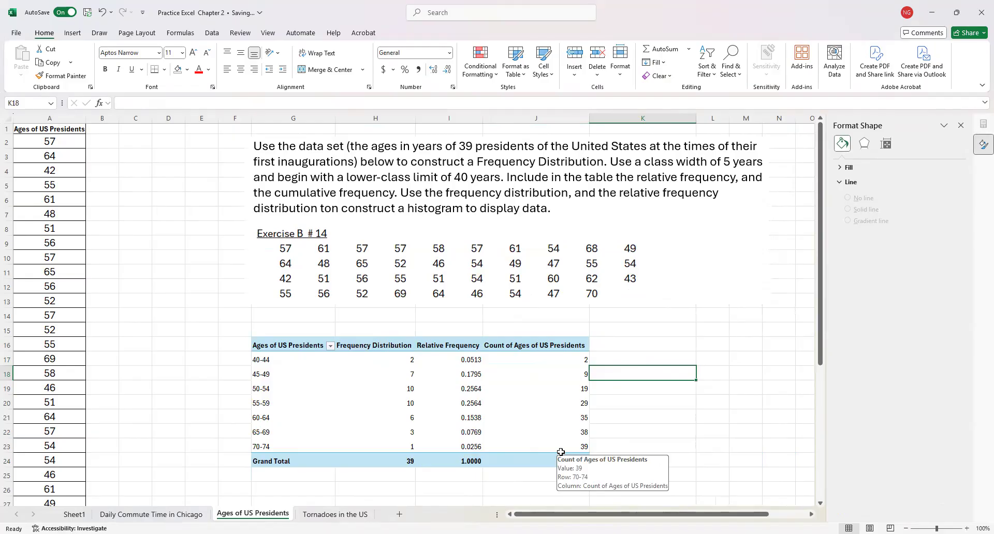
left_click(540, 347)
triple_click(191, 99)
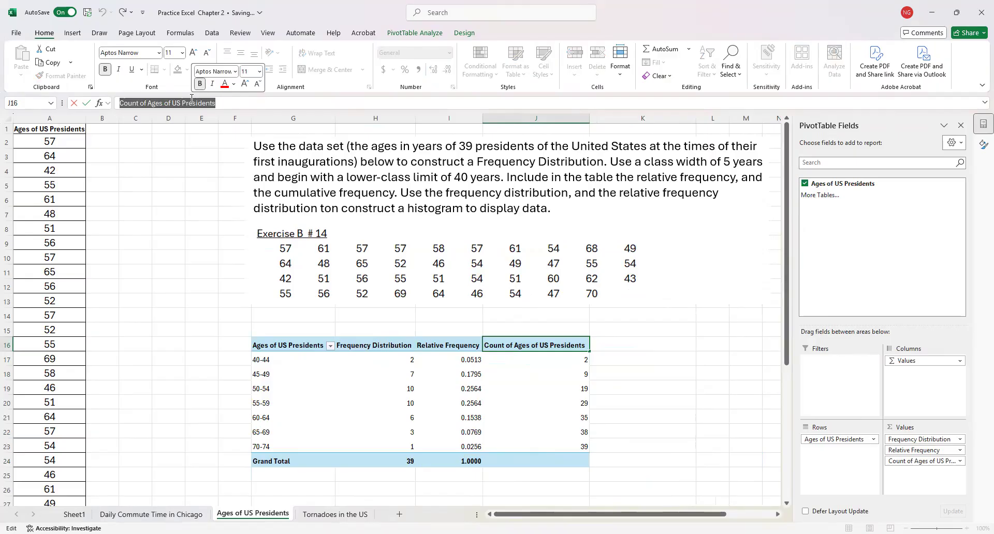
type("Cumlative Frequency")
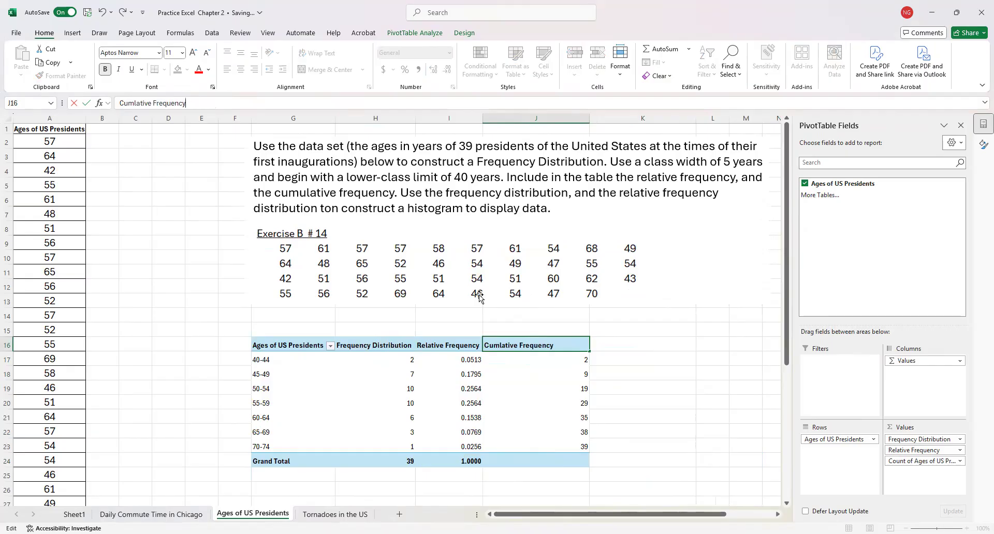
left_click(648, 404)
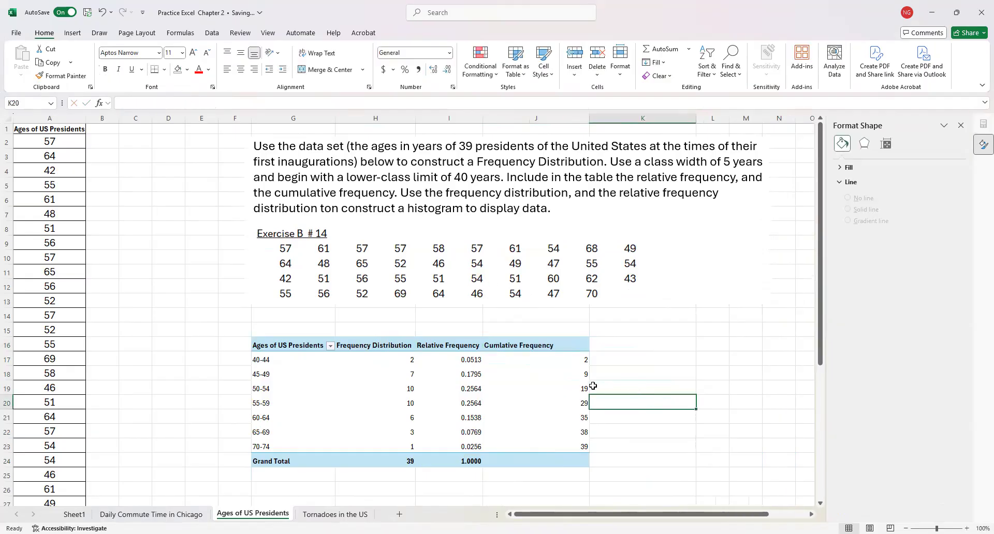
Step: Center the PivotTable's age classes and values in G17:J23 both horizontally and vertically
left_click_drag(402, 363, 534, 434)
left_click_drag(261, 359, 355, 442)
left_click(241, 54)
left_click(241, 70)
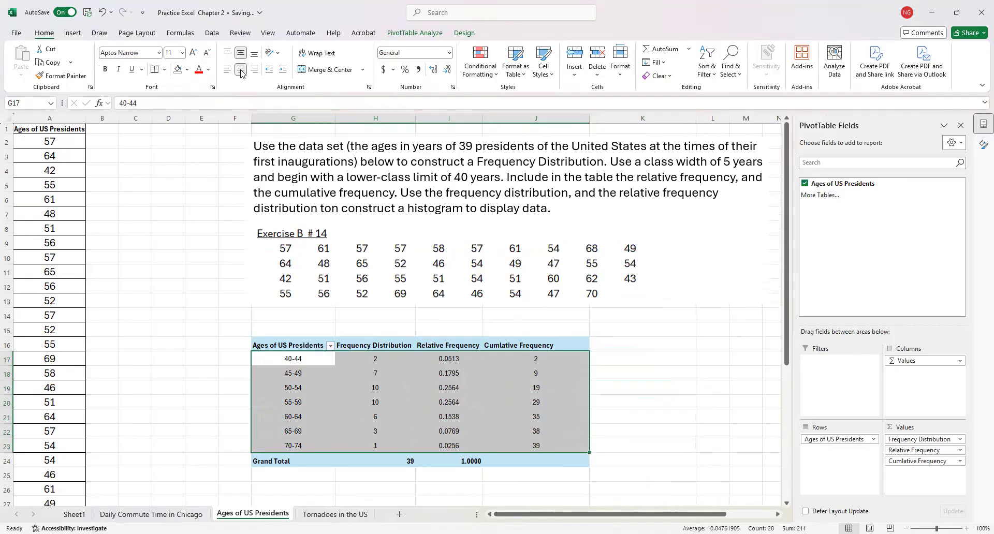
left_click(208, 369)
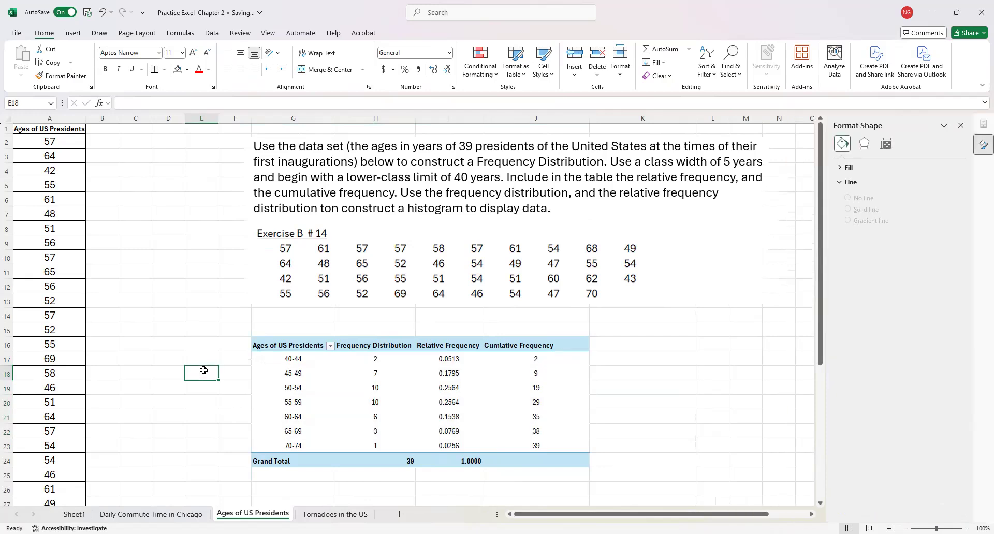
Step: Copy the age classes and frequencies in G17:H23 to the range starting at G28, below the PivotTable
scroll(209, 367, "down", 1)
scroll(209, 367, "down", 2)
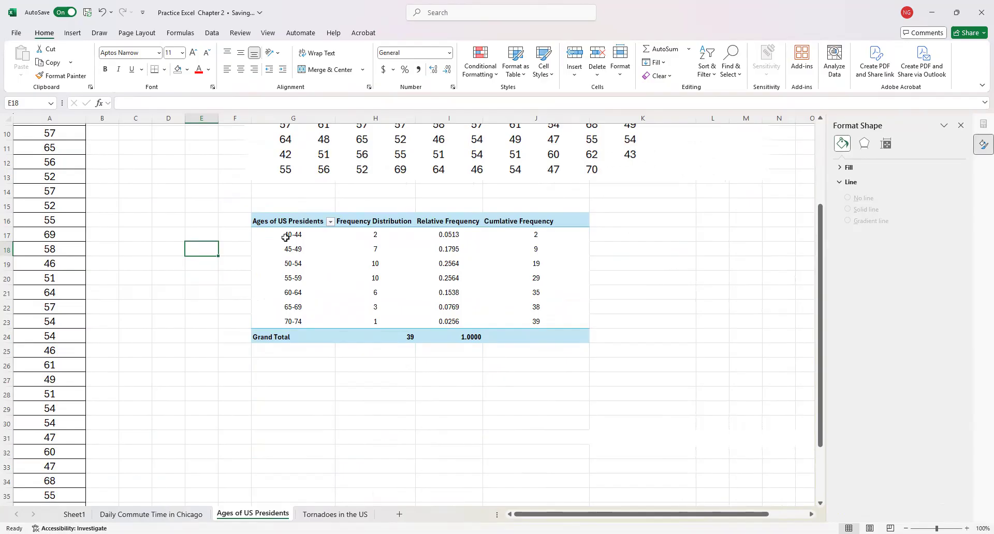
left_click_drag(286, 237, 355, 319)
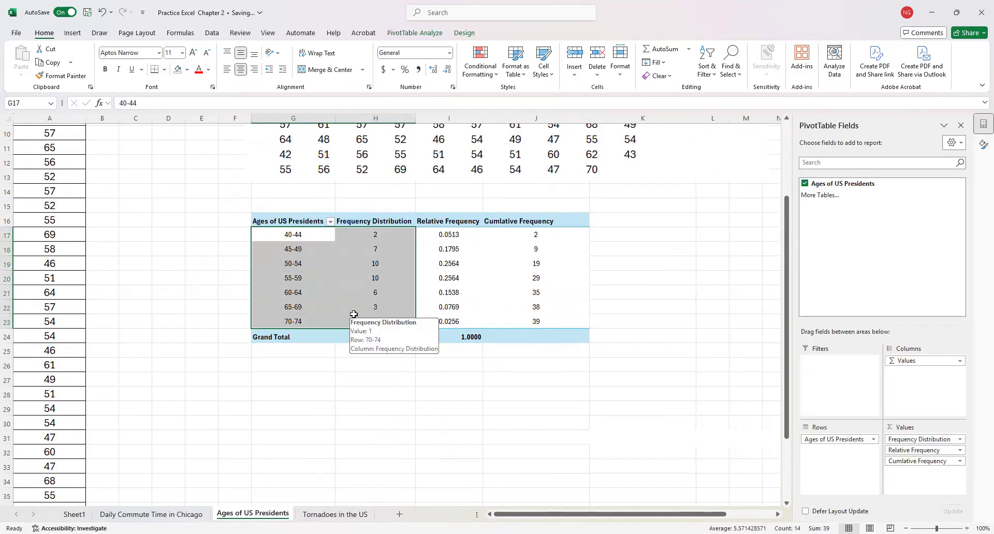
key("ctrl+c")
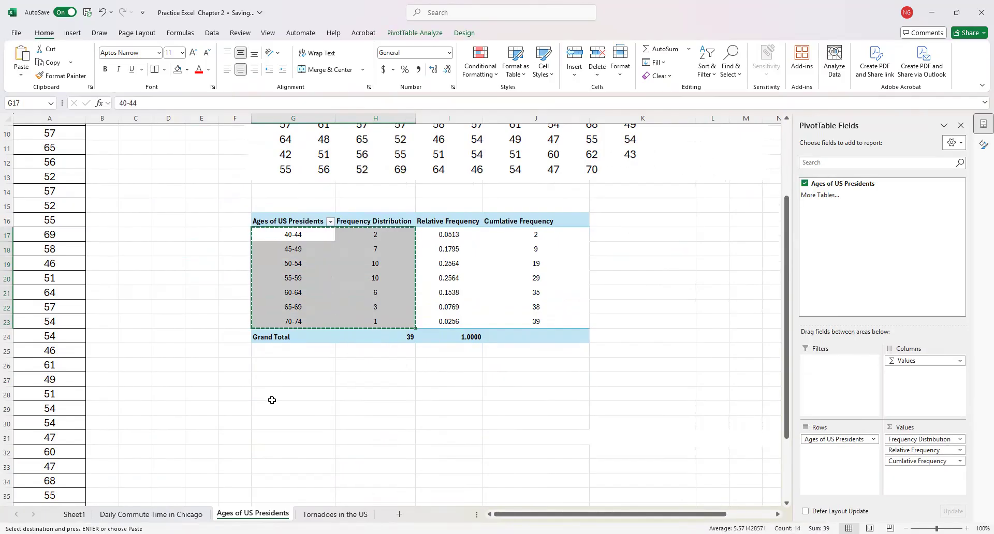
left_click(272, 400)
key("ctrl+v")
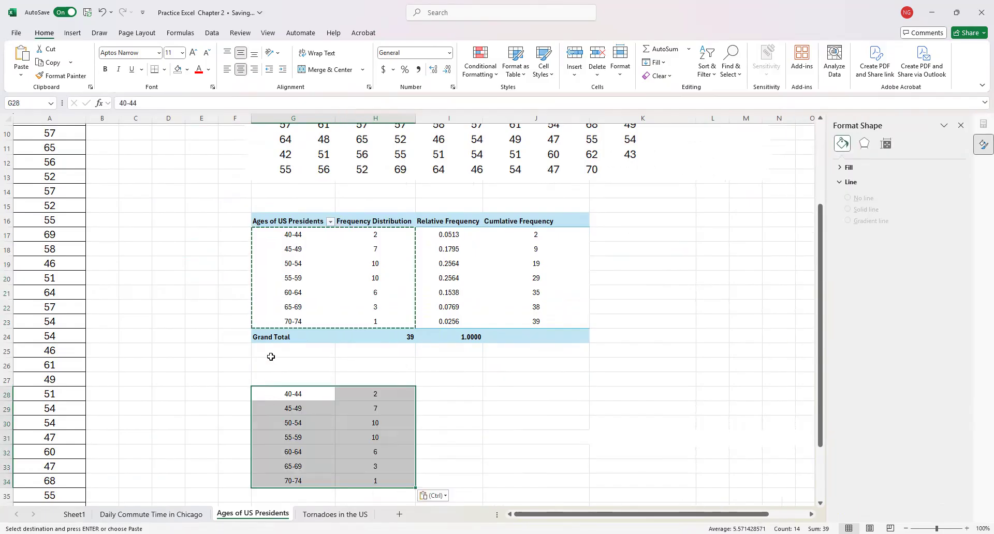
Step: Copy the Ages of US Presidents and Frequency Distribution headers from G16:H16 to G27:H27 above the copied data
left_click(262, 221)
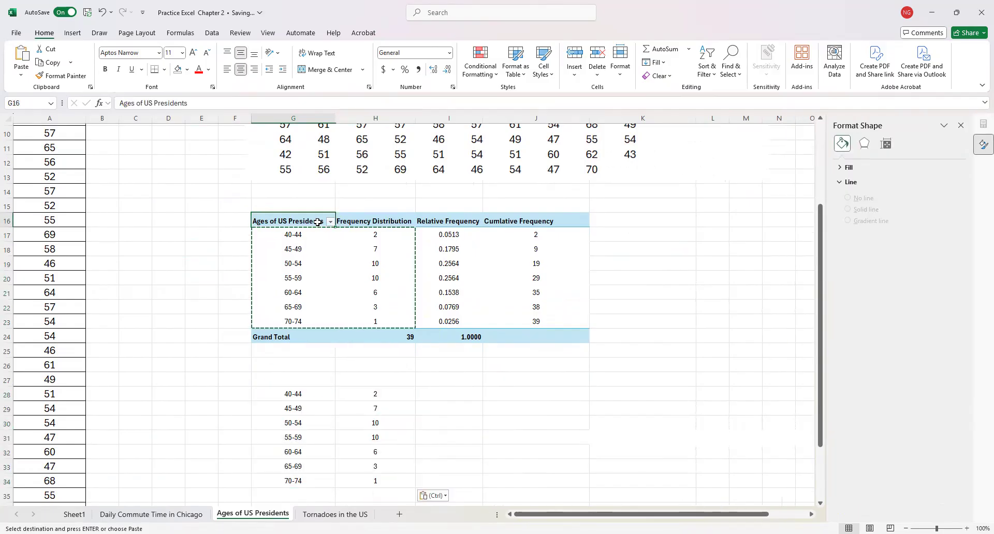
left_click_drag(318, 222, 355, 222)
key("ctrl+c")
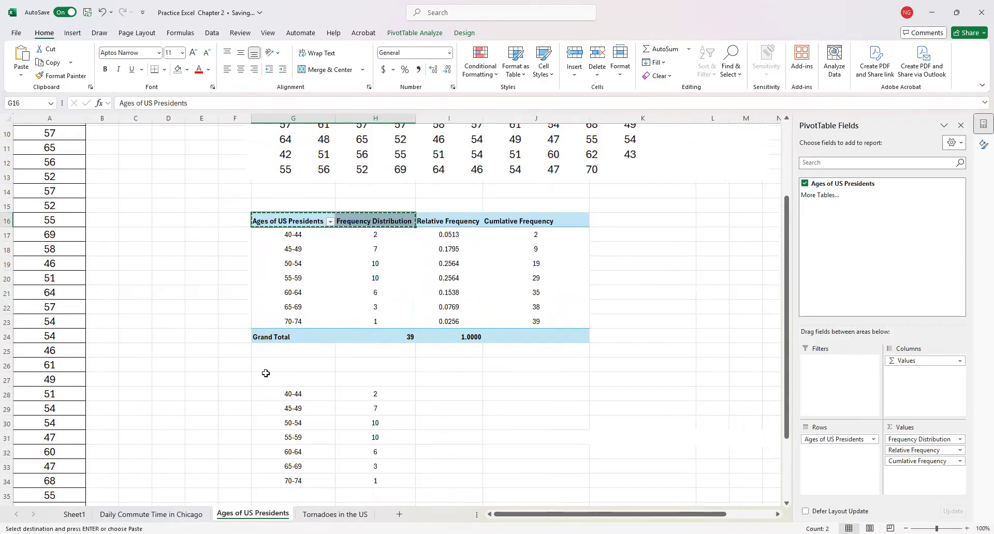
left_click(264, 377)
key("ctrl+v")
left_click(213, 382)
Step: Insert a clustered column chart from the copied table G27:H34 and place it beside that table, below the PivotTable
scroll(232, 367, "down", 1)
left_click_drag(260, 348, 357, 451)
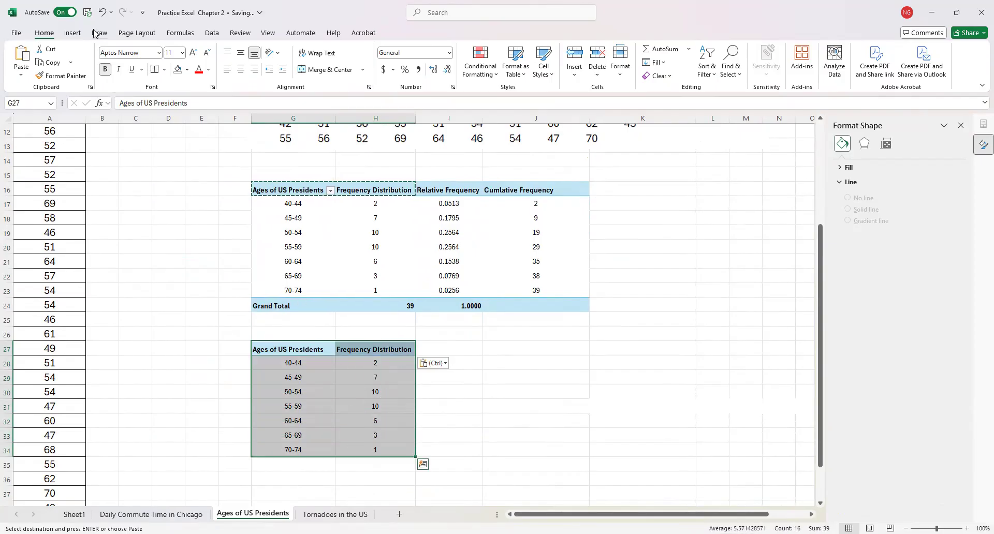
left_click(72, 33)
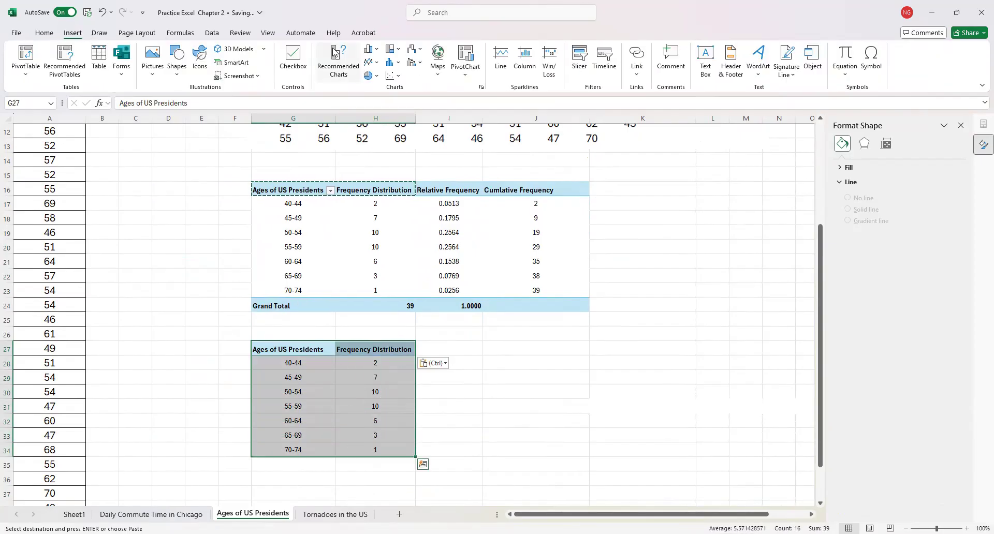
left_click(377, 50)
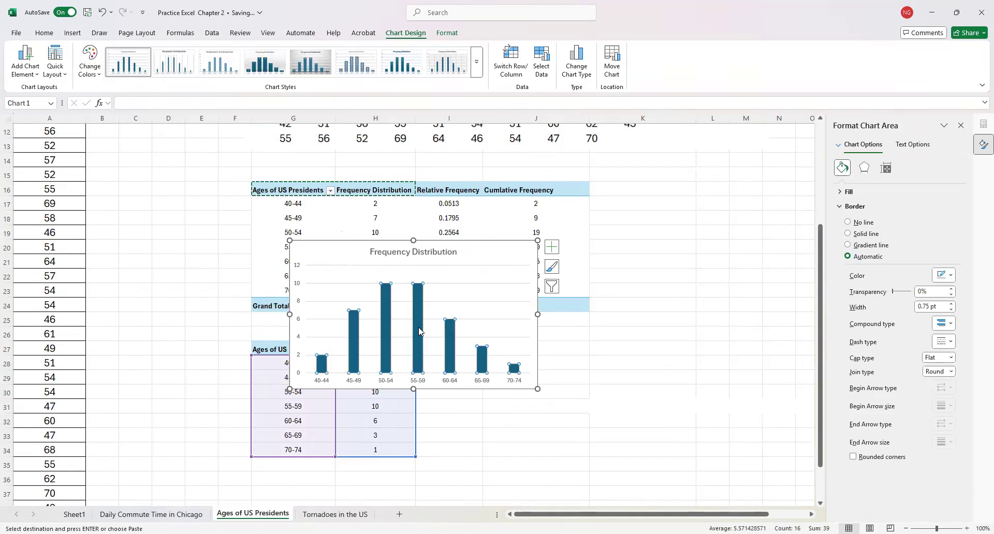
left_click(420, 332)
left_click(418, 327)
left_click(473, 415)
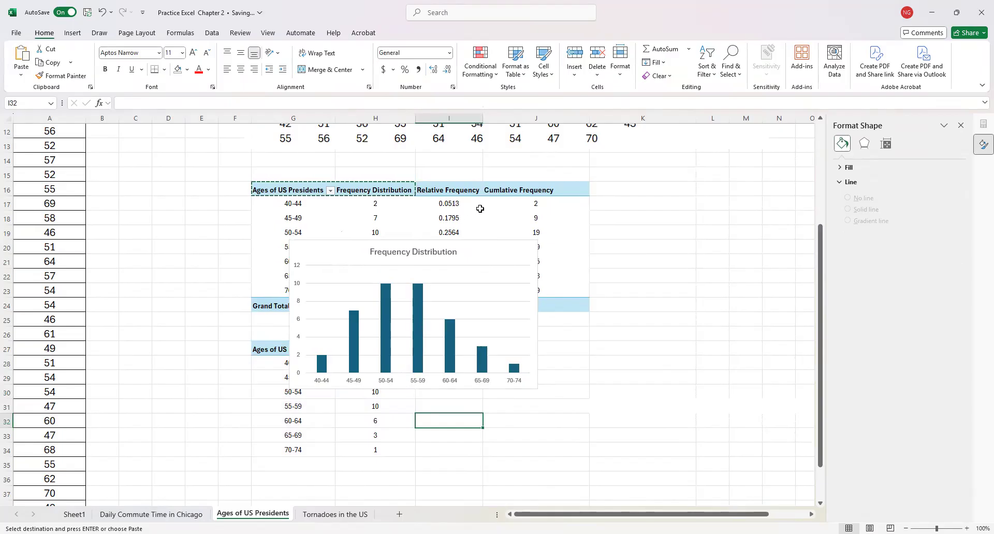
left_click_drag(480, 259, 618, 338)
Step: Set the gap width of the Frequency Distribution chart's columns to 2% so they form a histogram
left_click(555, 376)
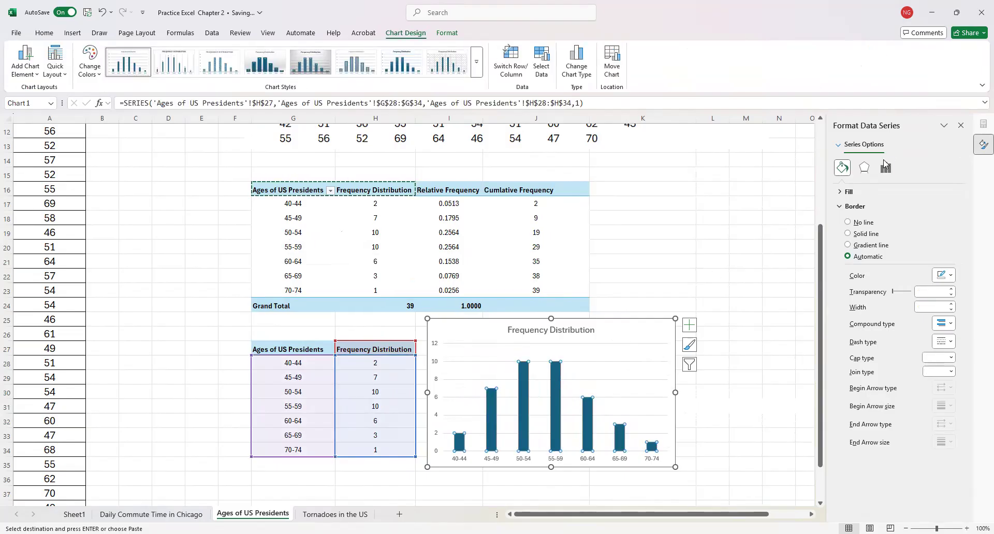
left_click(885, 168)
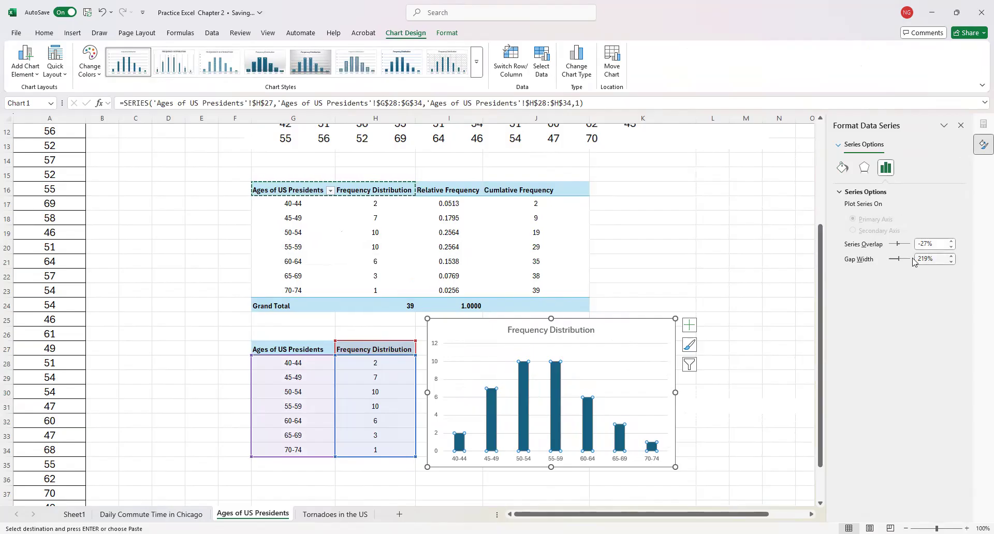
left_click_drag(899, 259, 879, 261)
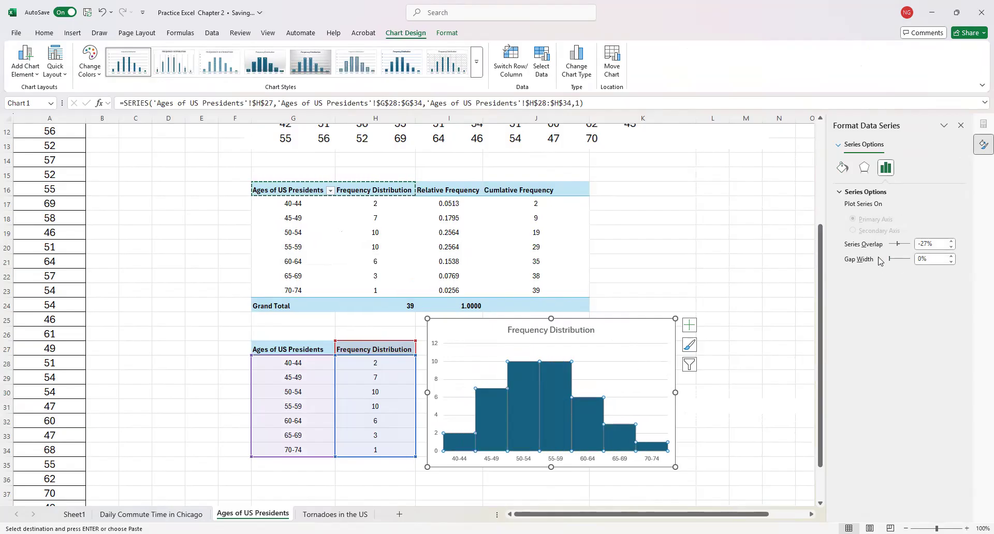
left_click(951, 258)
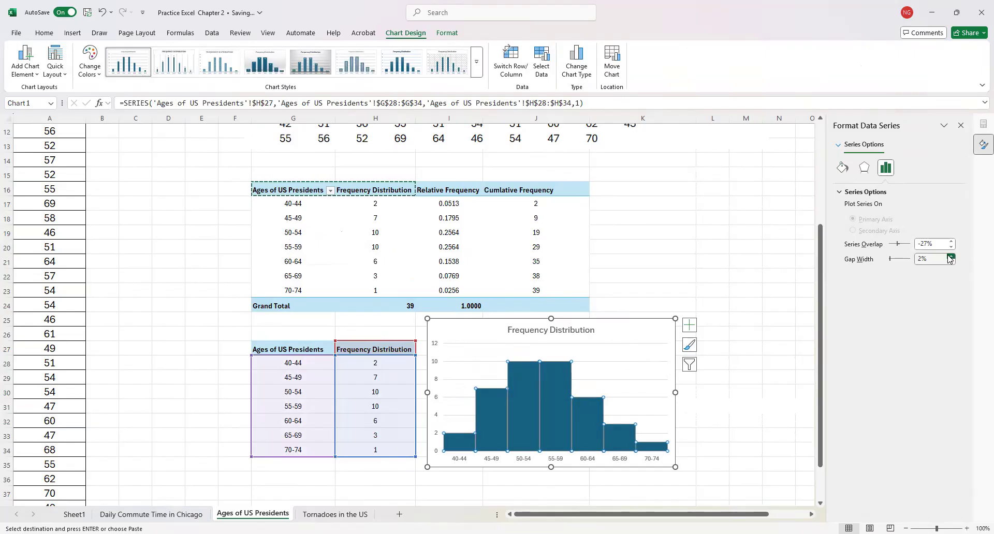
left_click_drag(730, 435, 726, 434)
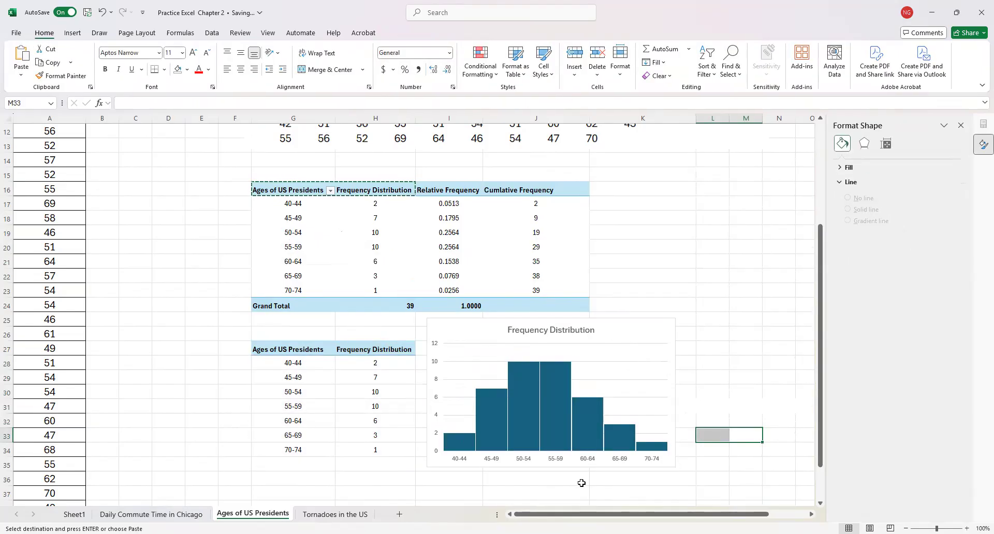
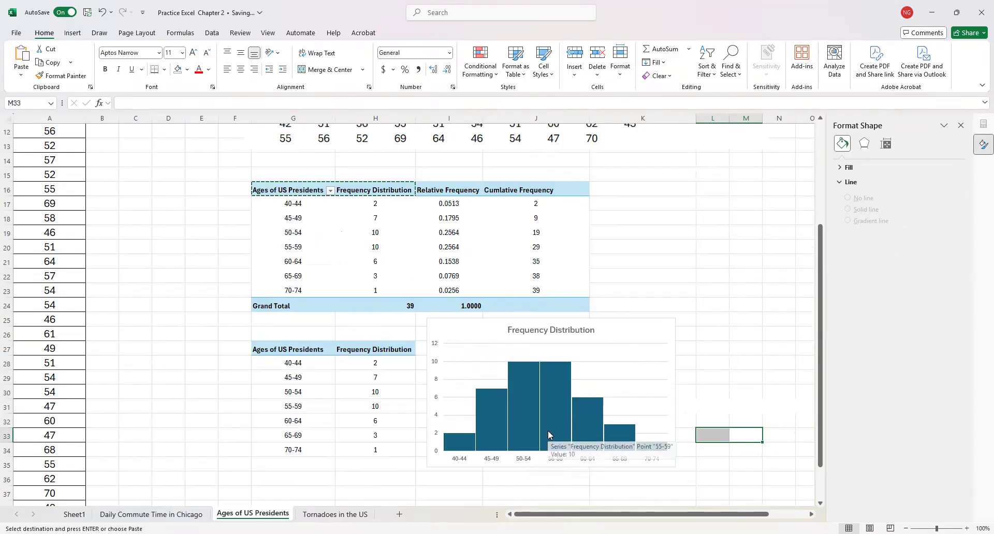
Step: Try the chart style with narrow bars and data labels on the Frequency Distribution histogram, and restore the previous style
mouse_move(596, 430)
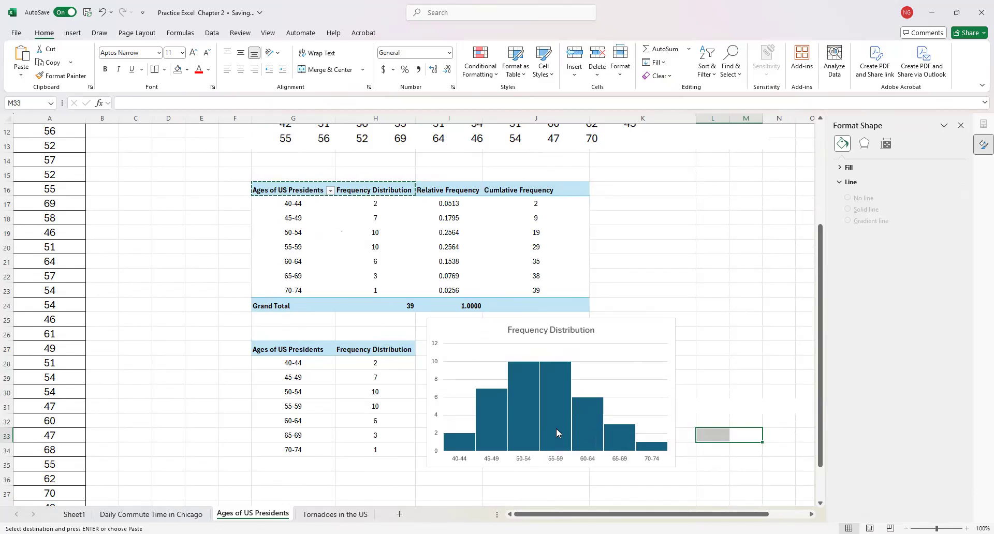
mouse_move(557, 433)
left_click(548, 420)
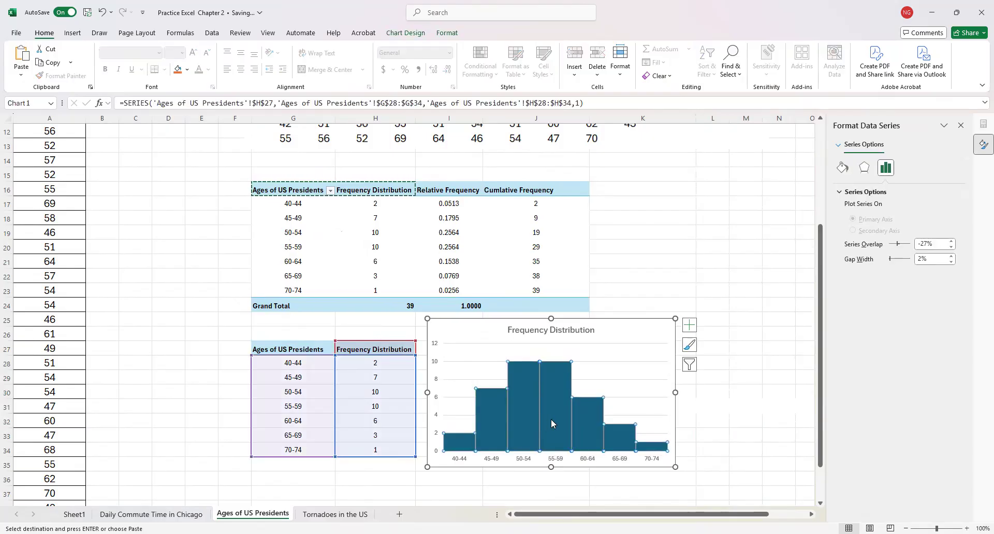
left_click(689, 365)
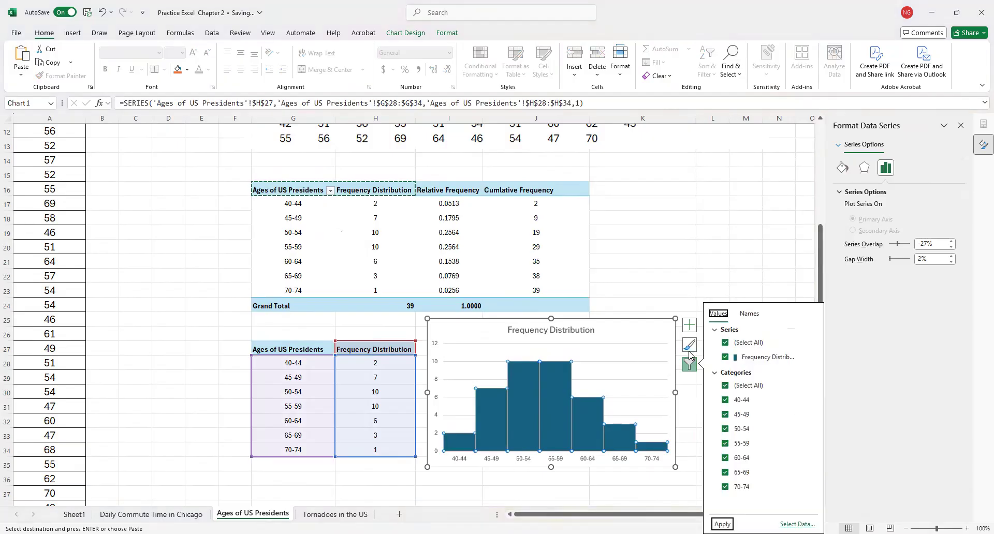
left_click(689, 345)
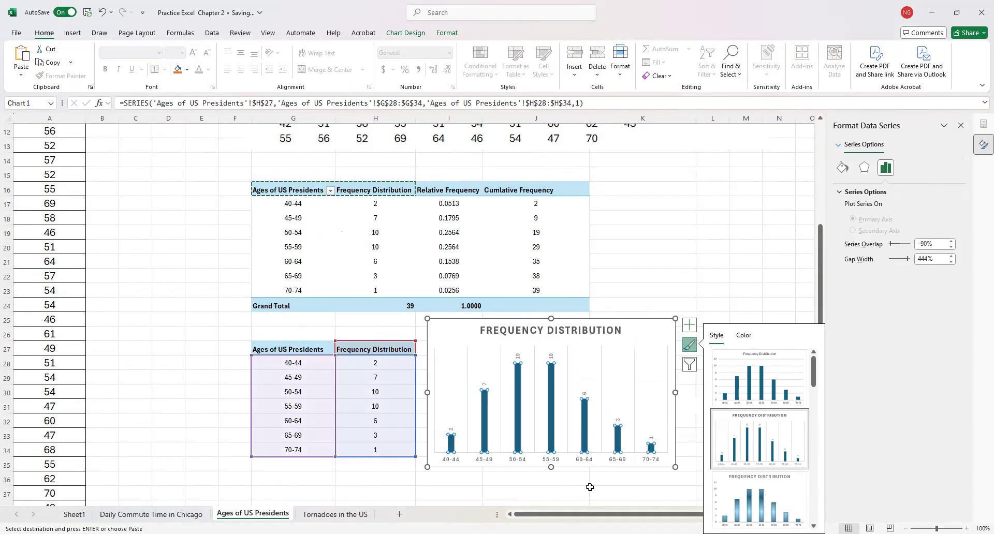
left_click(709, 459)
left_click(563, 491)
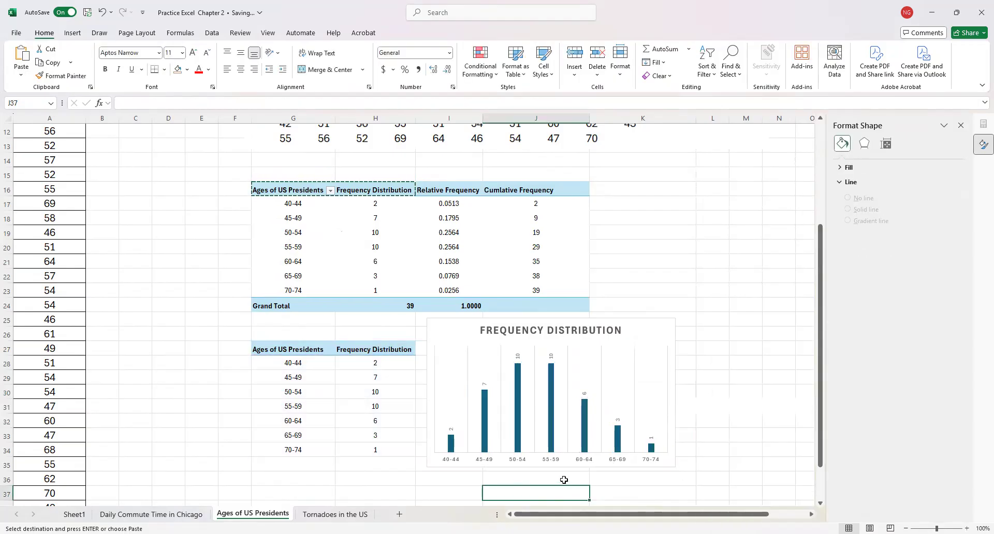
left_click(586, 435)
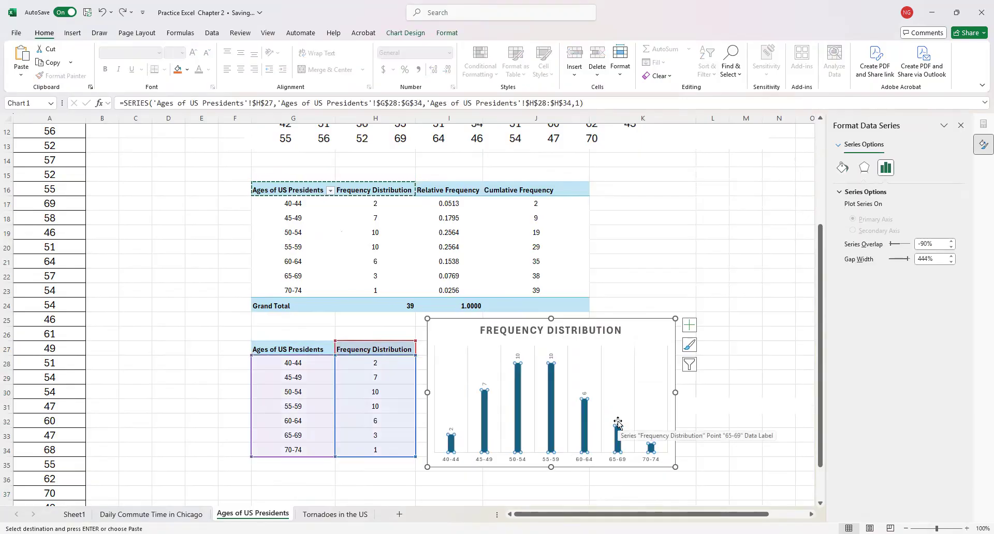
left_click(636, 495)
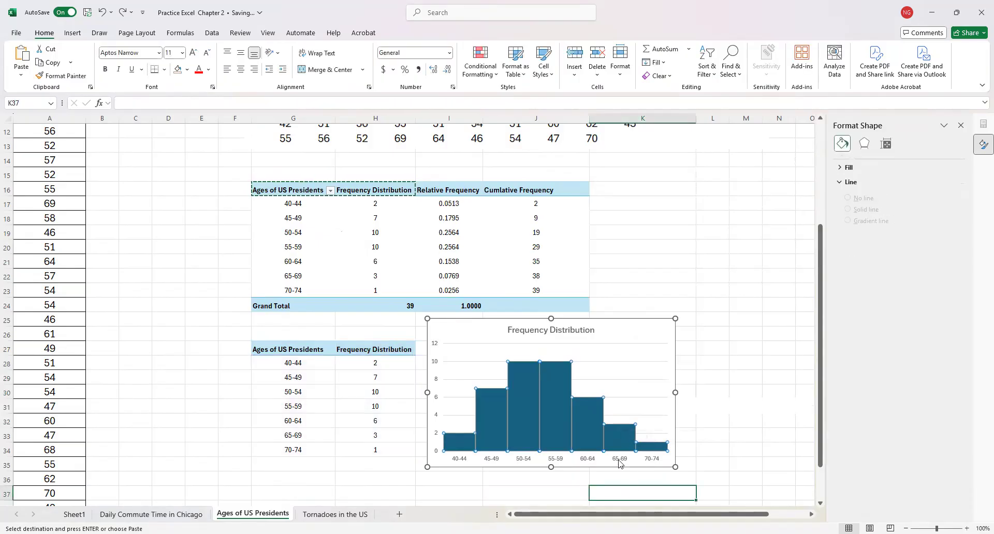
Step: Add axis titles and data labels to the Frequency Distribution histogram of presidents' ages
left_click(600, 438)
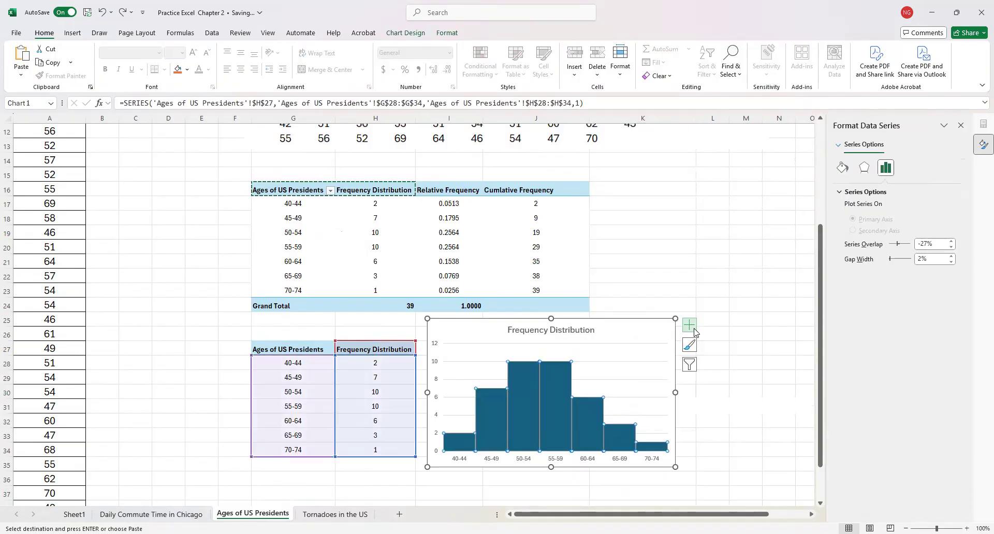
left_click(690, 326)
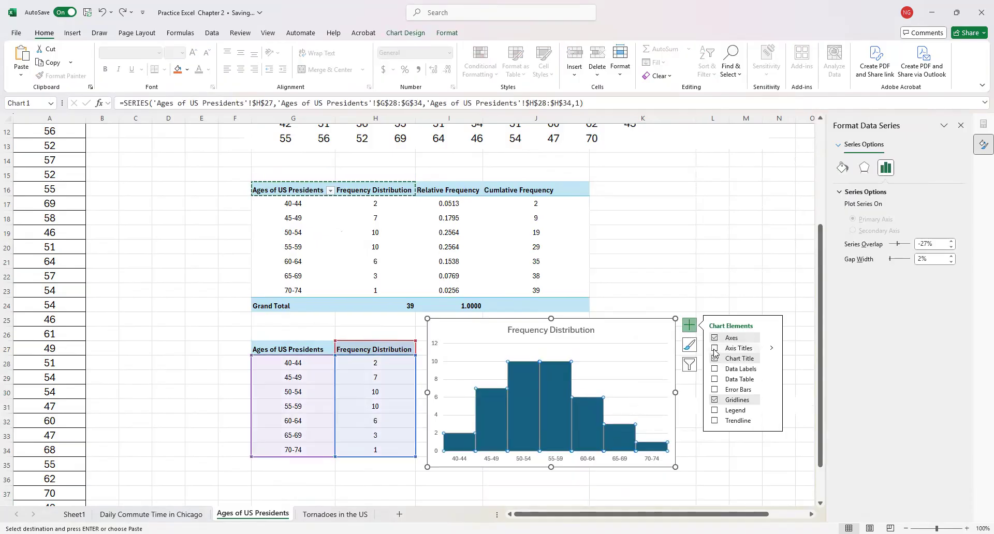
left_click(715, 350)
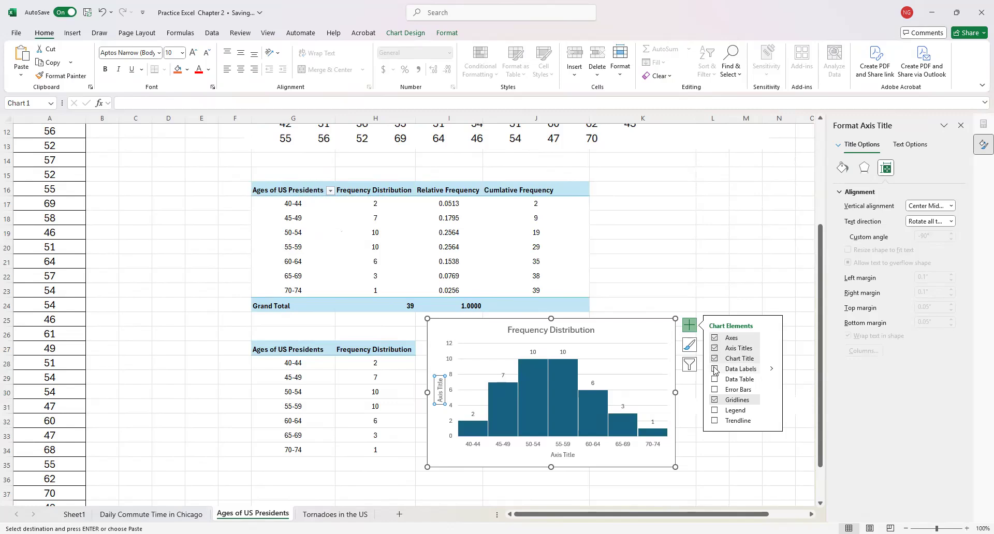
Step: Set the histogram's horizontal axis title to Ages of US Presidents
left_click(565, 455)
triple_click(564, 455)
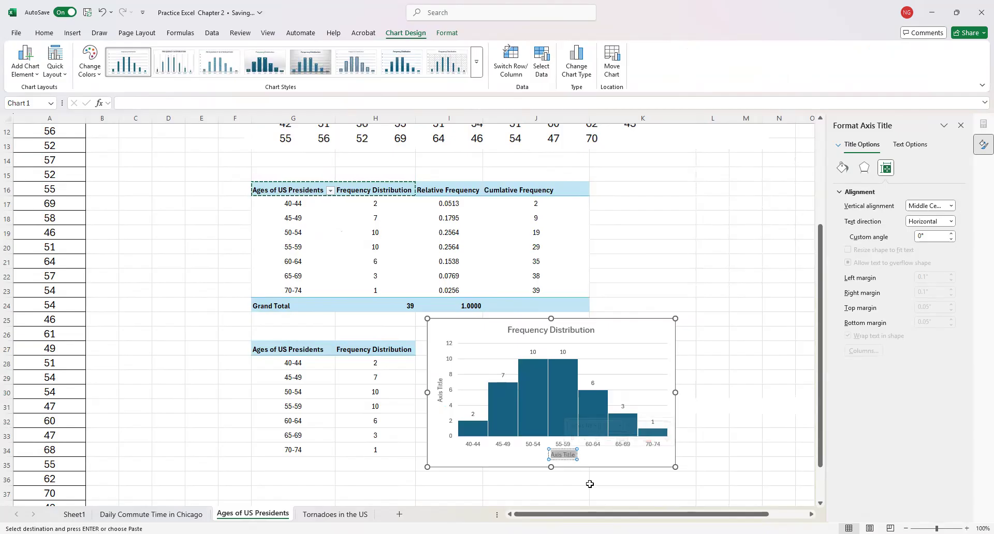
type("Ag")
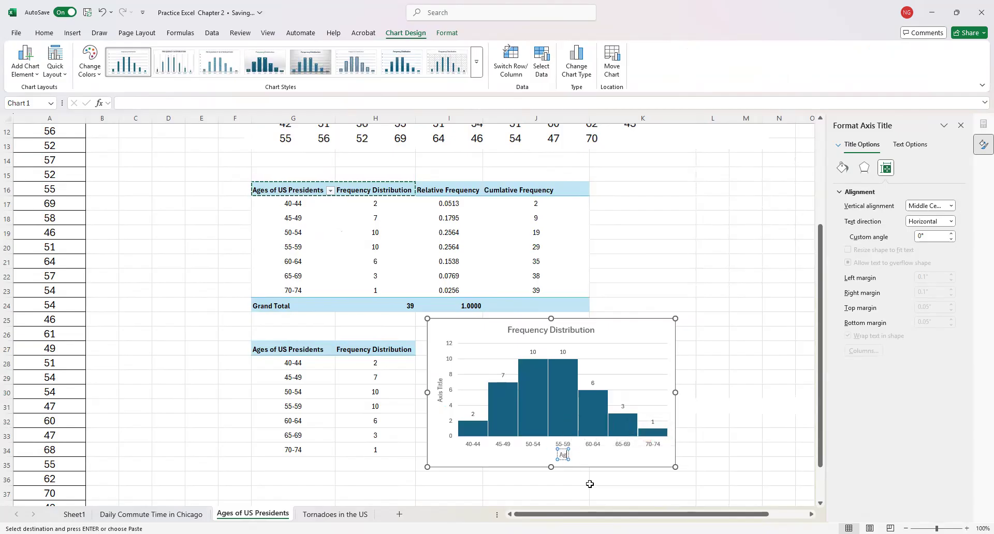
type("es of US Presidents")
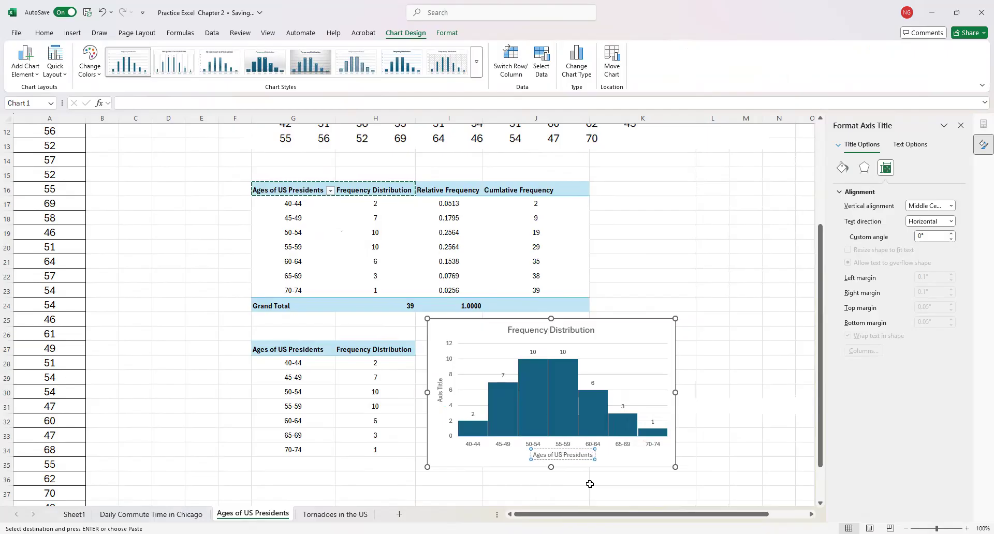
Step: Set the histogram's vertical axis title to Frequency
left_click(439, 387)
double_click(439, 392)
left_click(440, 390)
double_click(440, 392)
left_click(441, 389)
triple_click(441, 396)
double_click(440, 396)
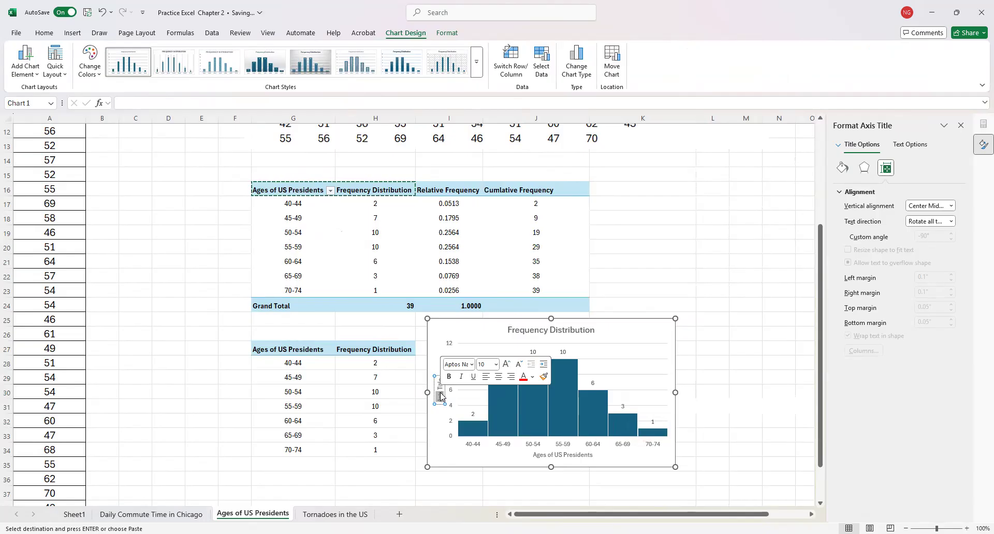
key("BackSpace")
type("Frequency")
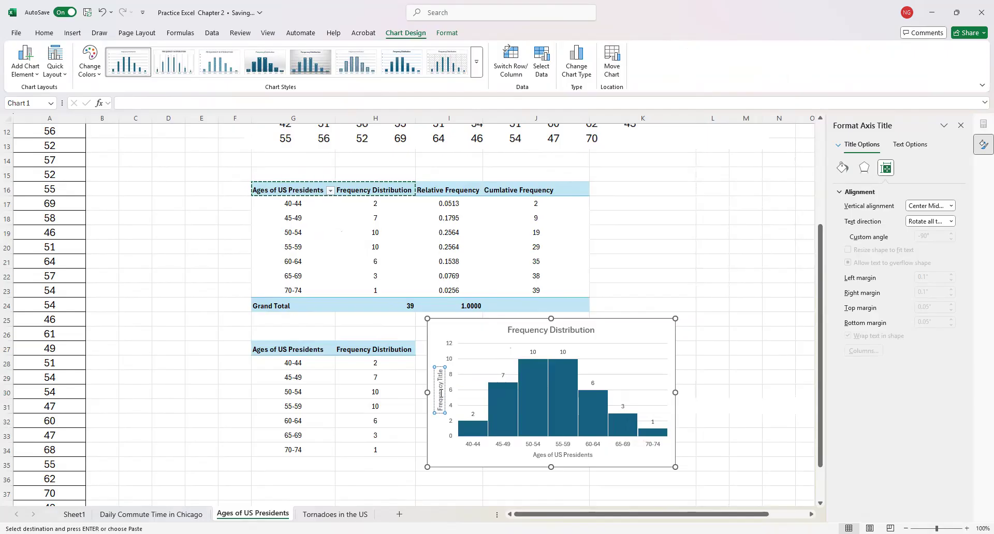
key("Delete")
key("Delete")
key("Delete")
key("Delete")
key("Delete")
key("Delete")
left_click(241, 406)
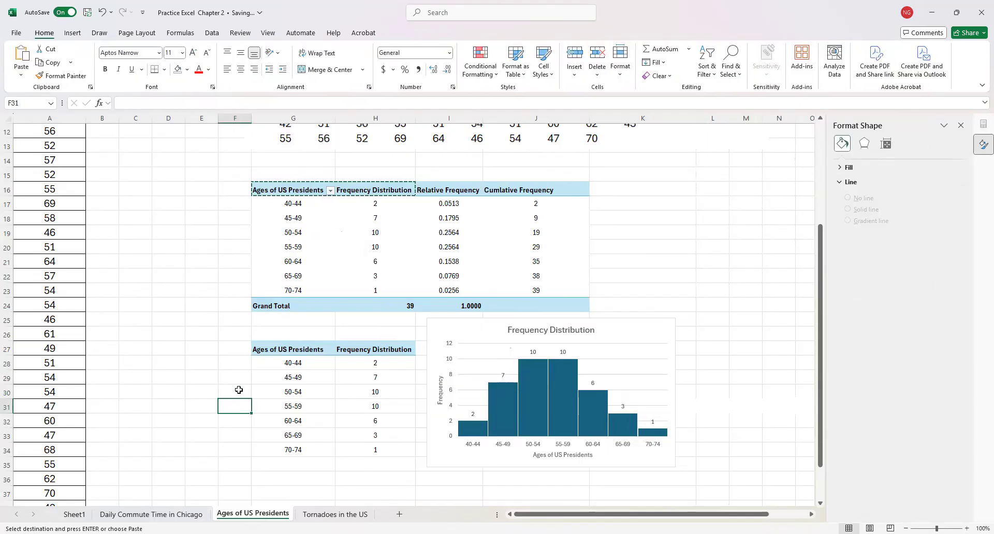
Step: On the Tornadoes in the US sheet, create a PivotTable from A1:A46 and place it at H17 of the same sheet
left_click(334, 514)
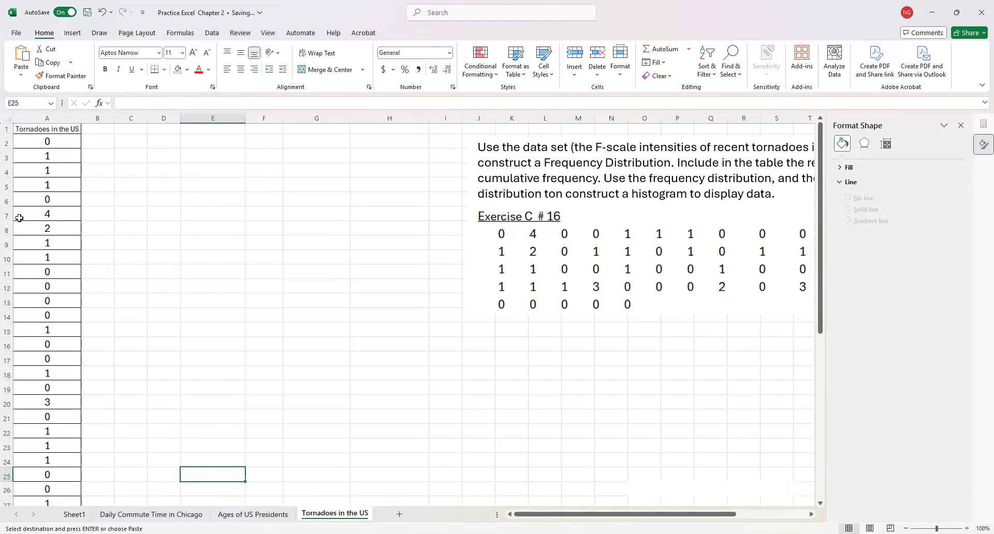
left_click_drag(46, 129, 62, 480)
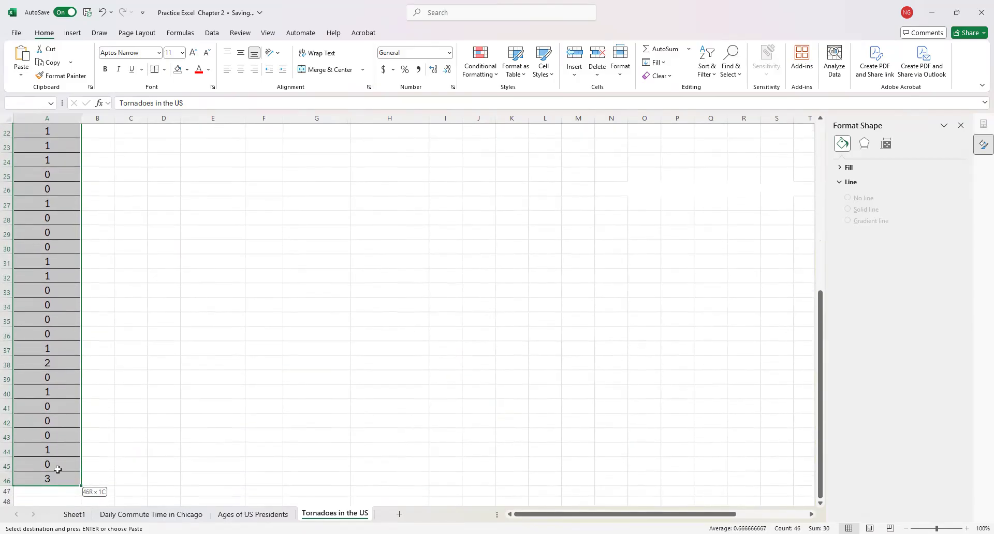
scroll(430, 252, "up", 7)
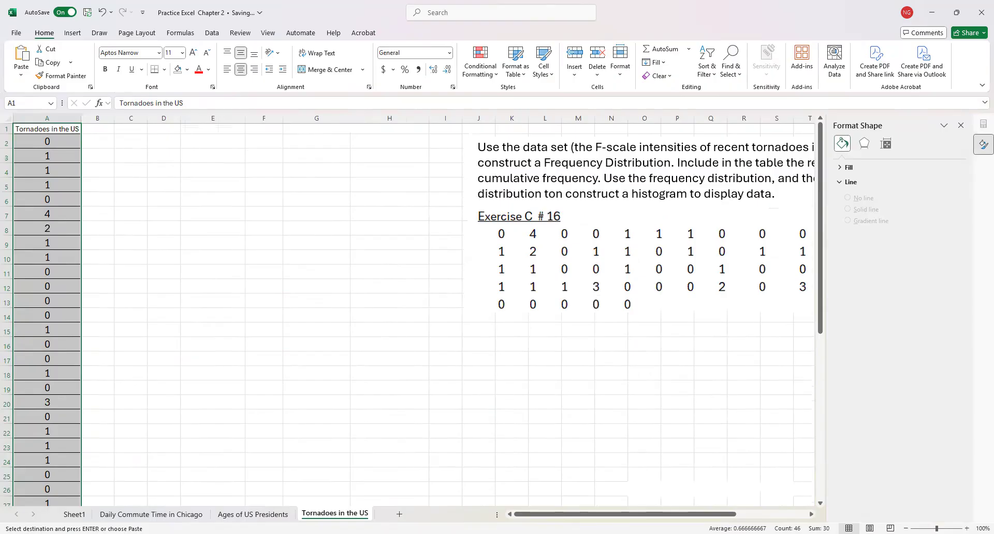
left_click_drag(609, 516, 653, 518)
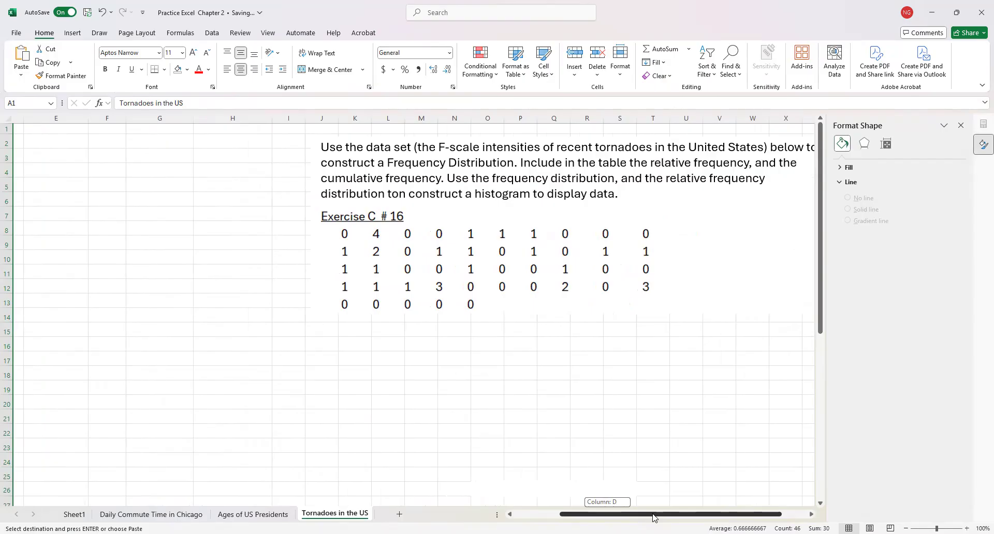
left_click_drag(654, 518, 661, 517)
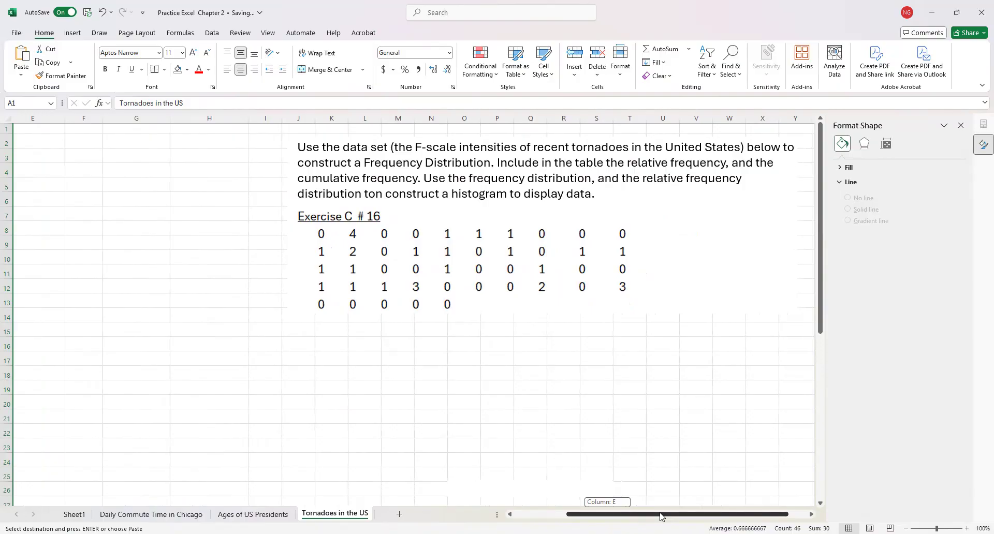
left_click_drag(660, 516, 482, 486)
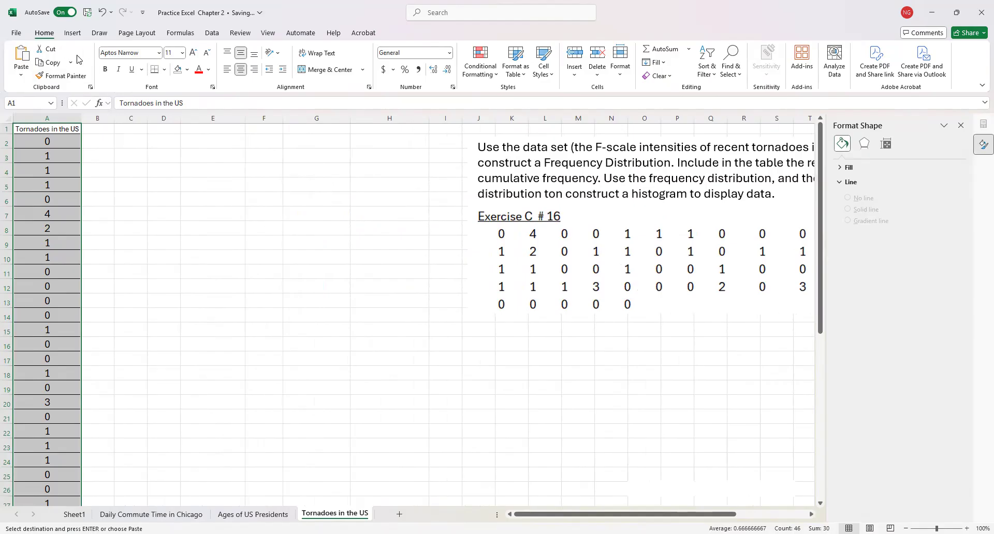
left_click(72, 32)
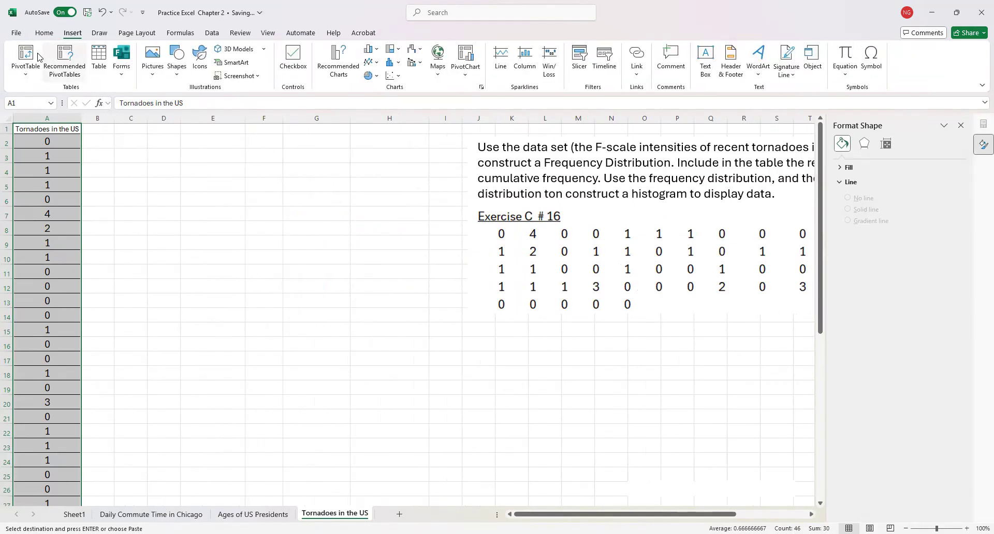
left_click(27, 55)
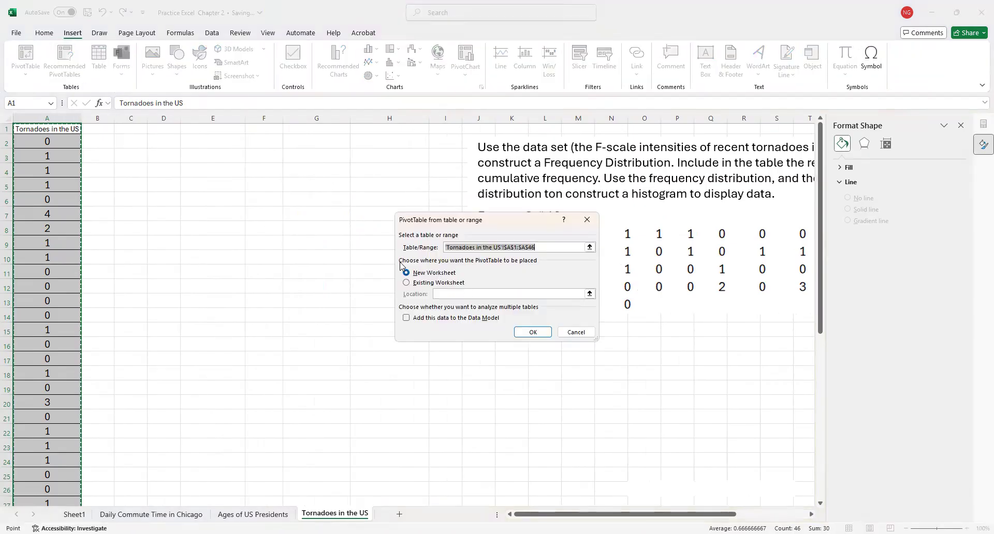
left_click(435, 294)
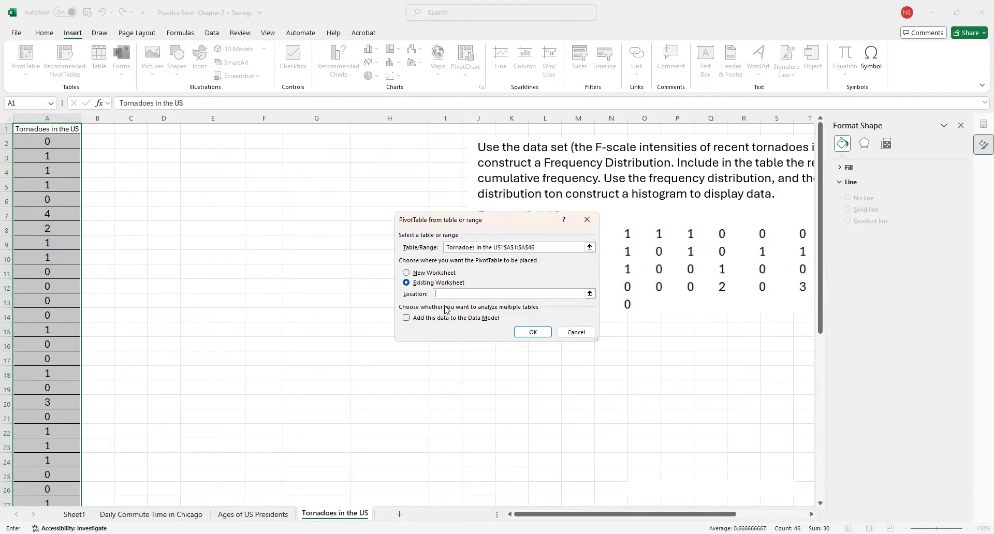
left_click(366, 355)
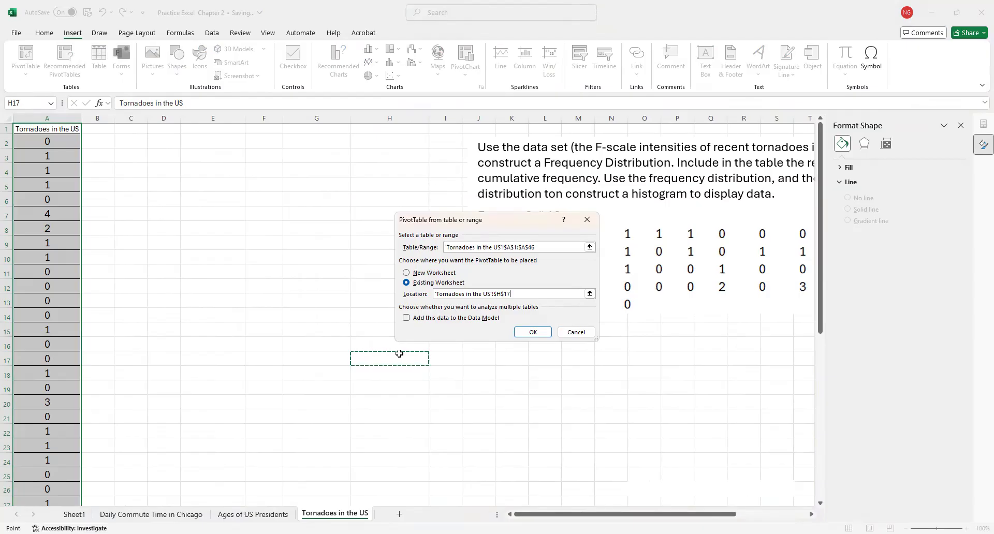
left_click(532, 332)
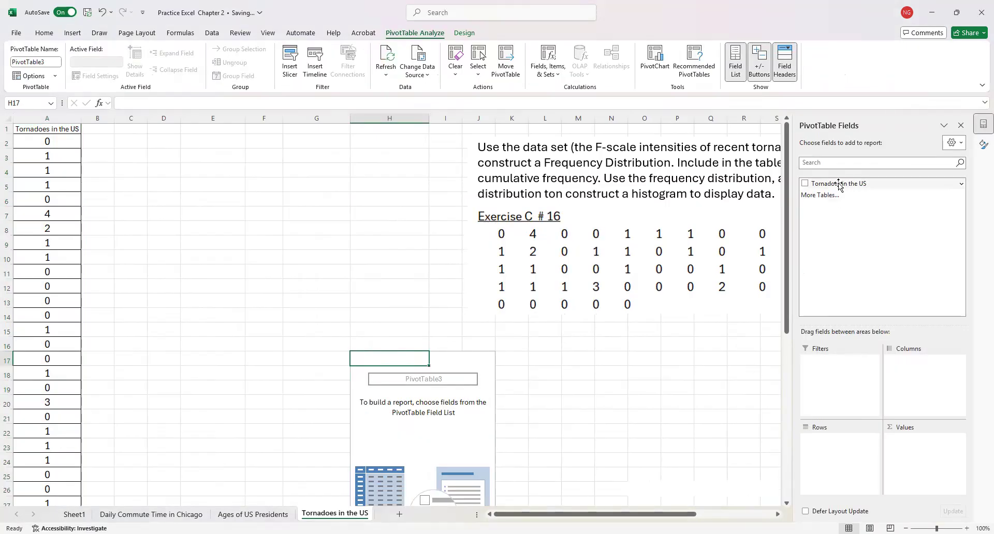
Step: Add the Tornadoes in the US field to the PivotTable's rows and values, and summarize the values by Count
left_click_drag(838, 185, 834, 444)
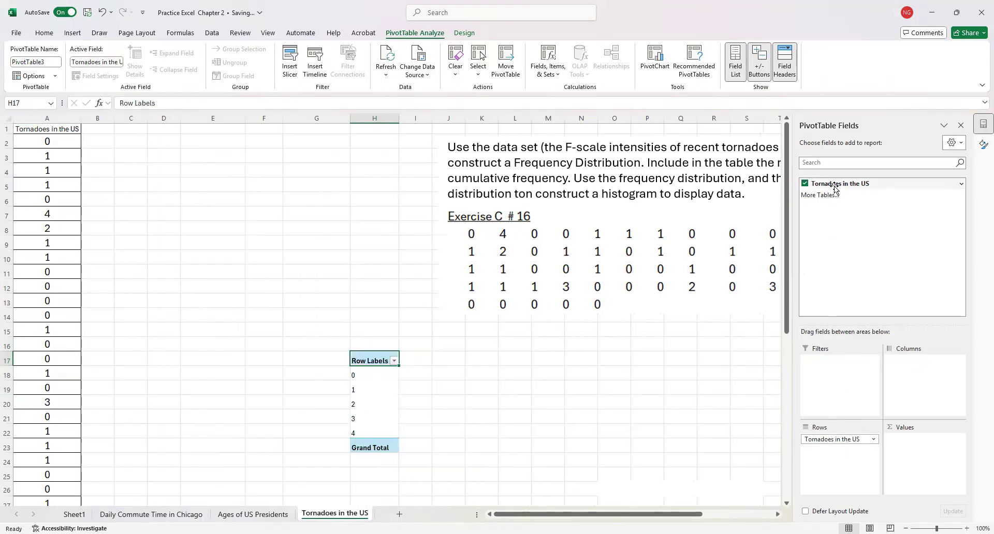
left_click_drag(835, 186, 901, 448)
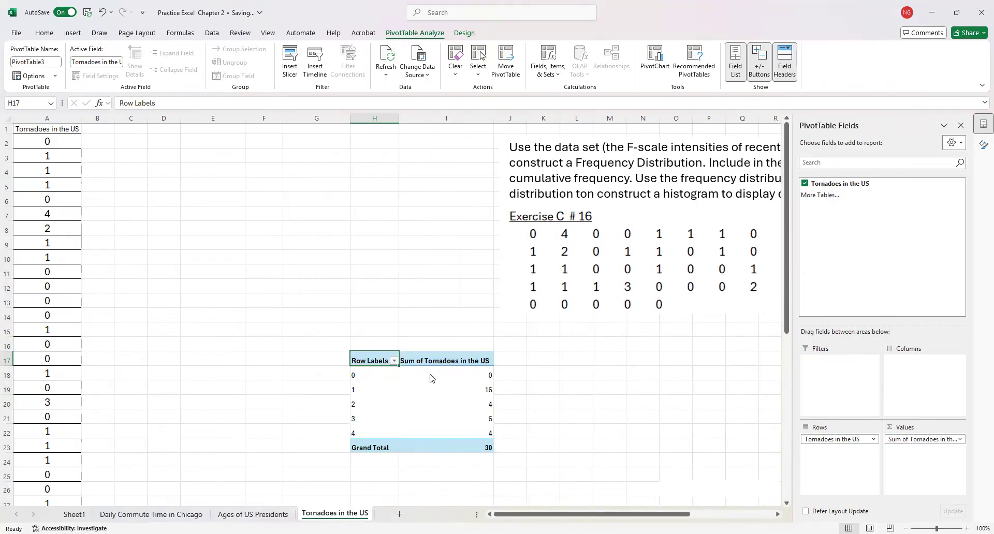
left_click(961, 441)
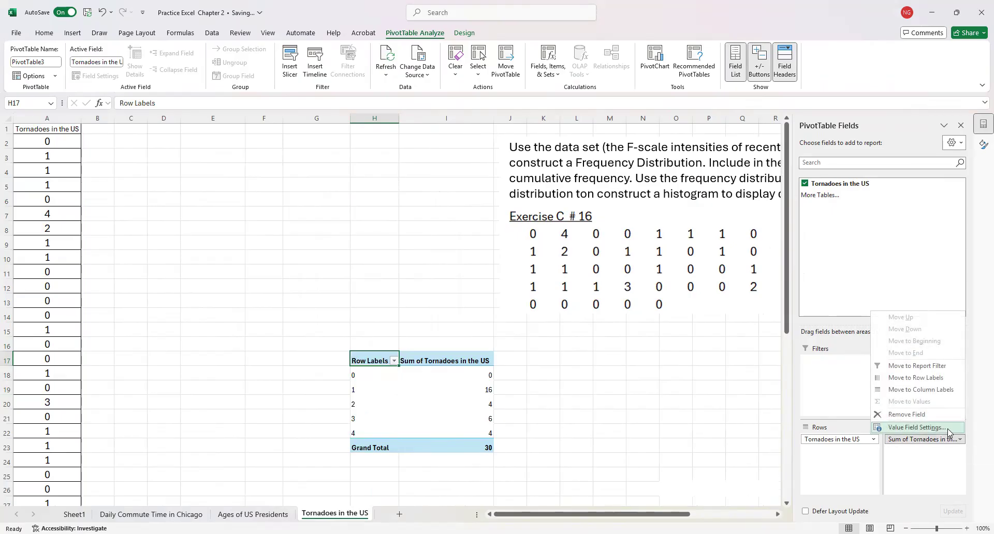
left_click(943, 428)
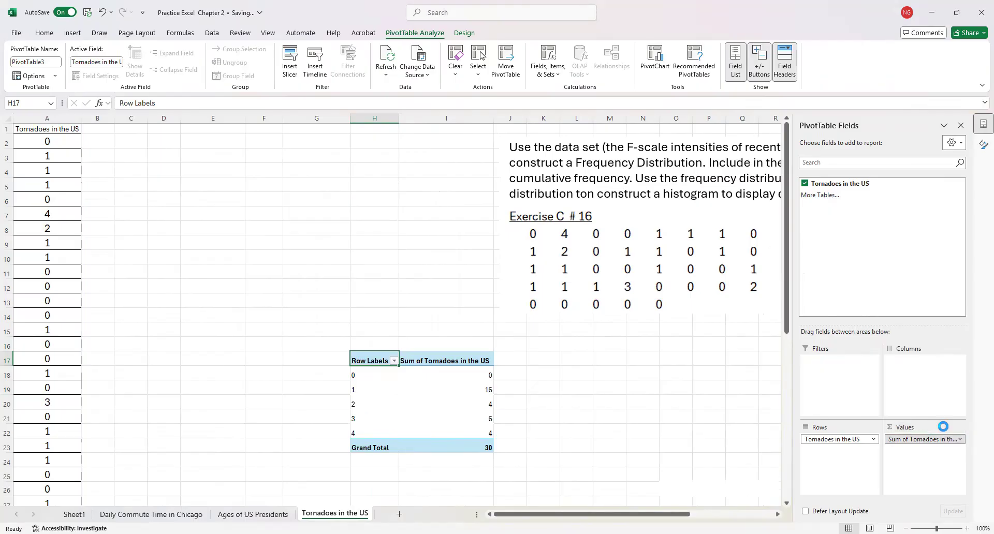
left_click(433, 273)
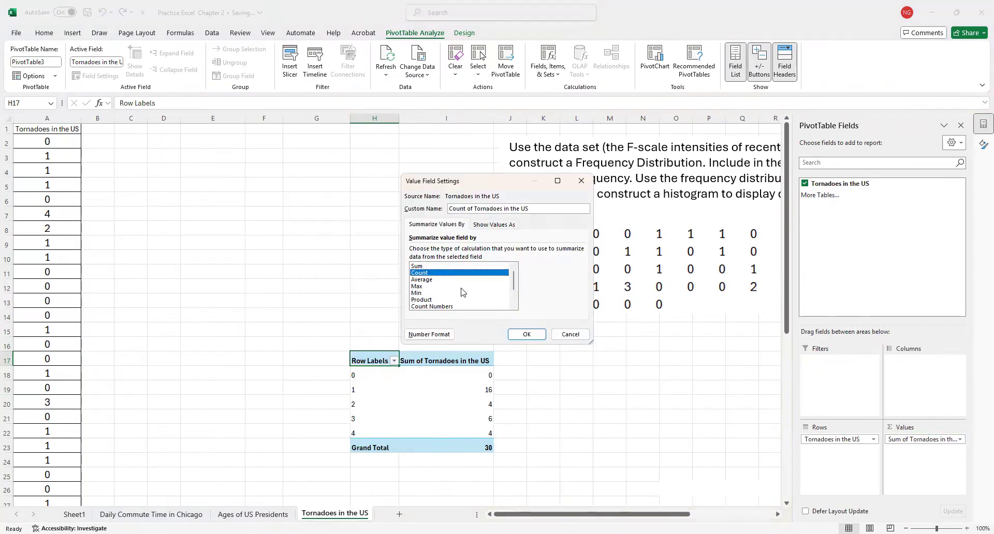
left_click(527, 335)
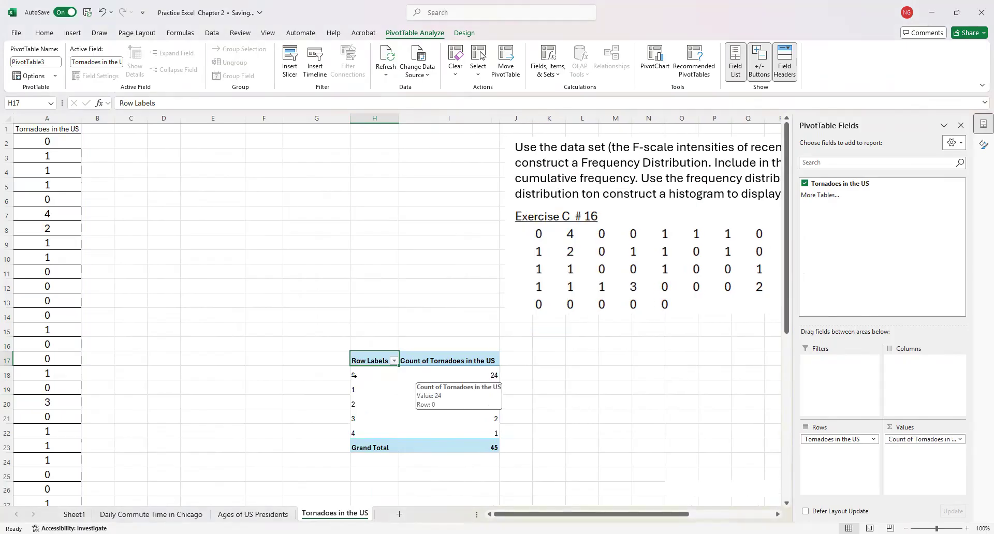
left_click(284, 421)
Step: Rename the PivotTable's row labels header in H17 to Tornadoes in the US
left_click(373, 360)
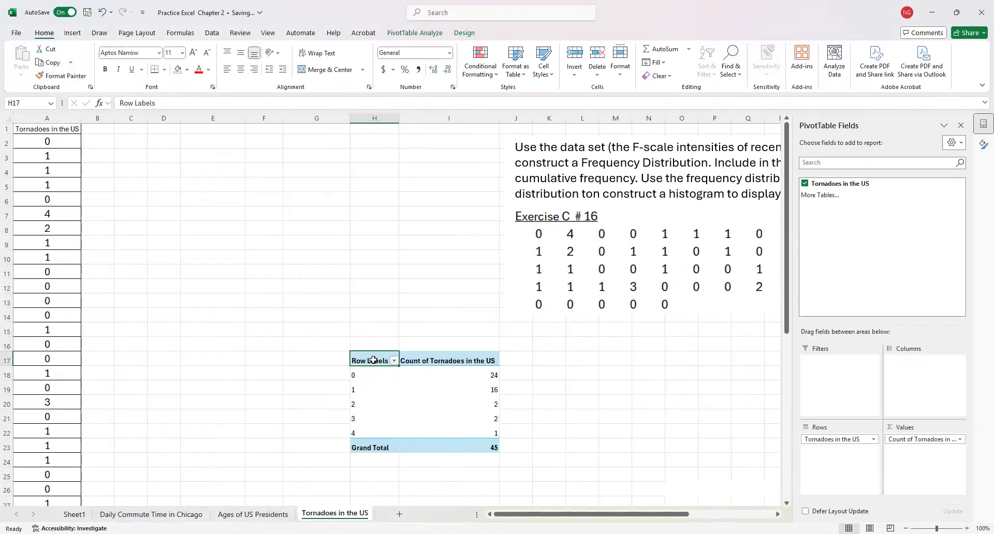
triple_click(146, 104)
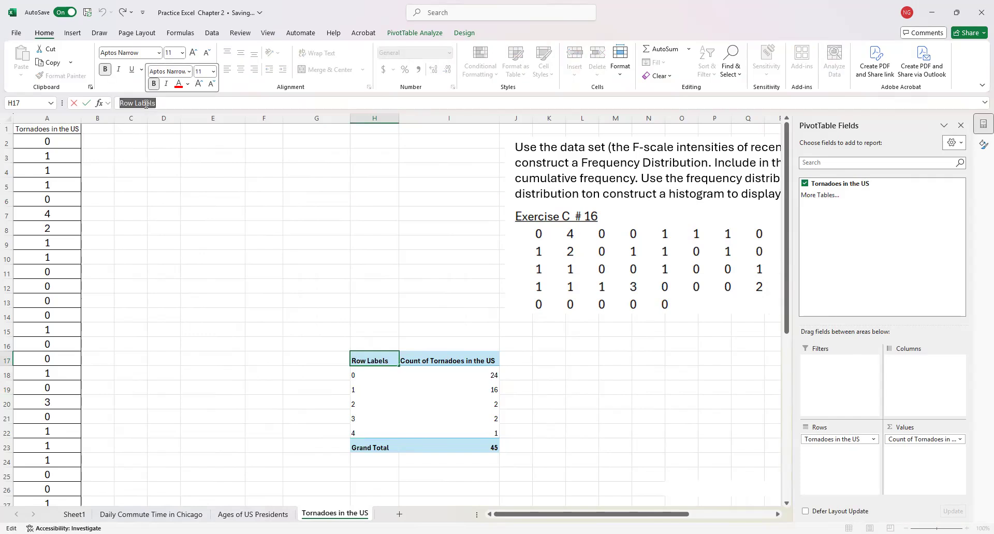
type("To")
type("rnado")
key("BackSpace")
type("adoes in the US")
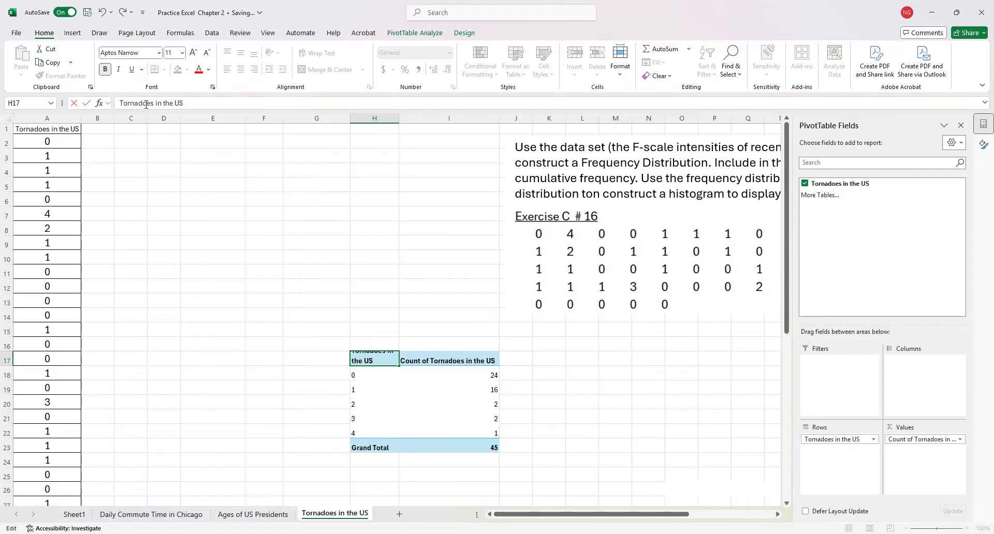
left_click(238, 315)
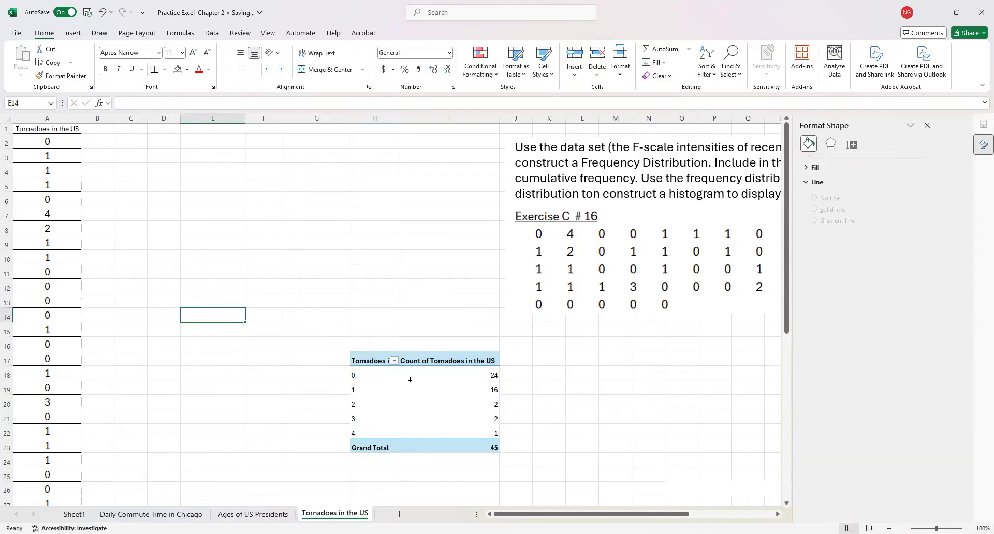
Step: Rename the PivotTable's count column header in I17 to Frequency Distribution
left_click(448, 362)
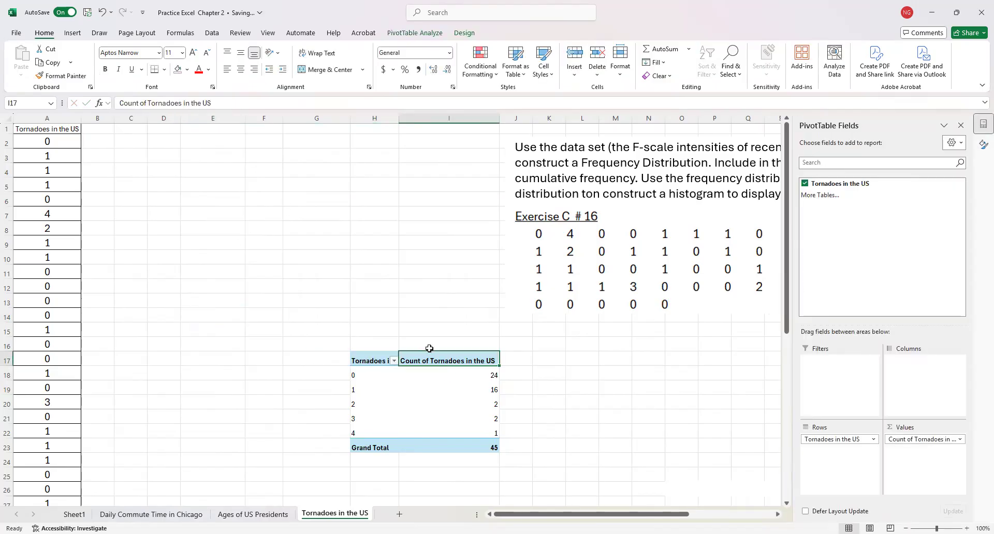
triple_click(181, 105)
type("Frequency Distribution")
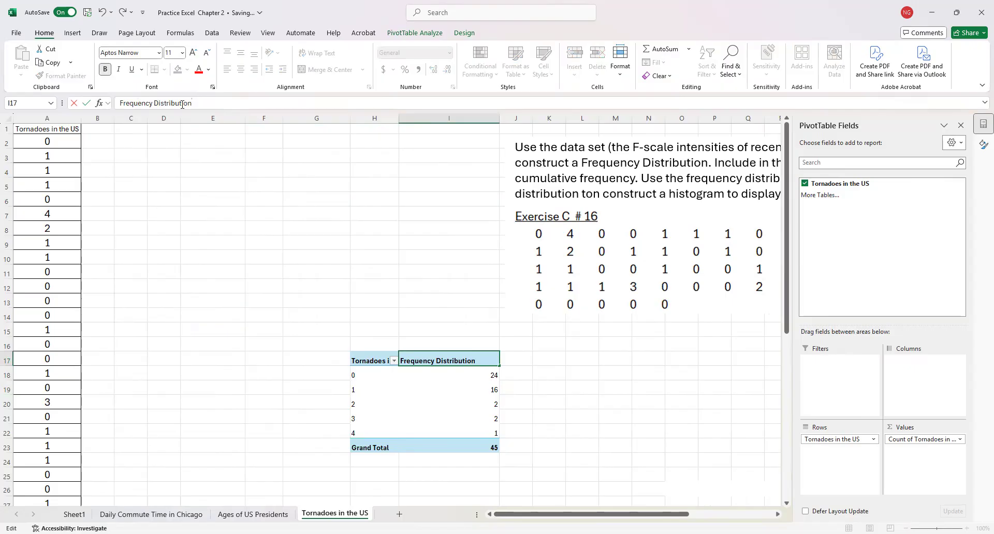
left_click(170, 332)
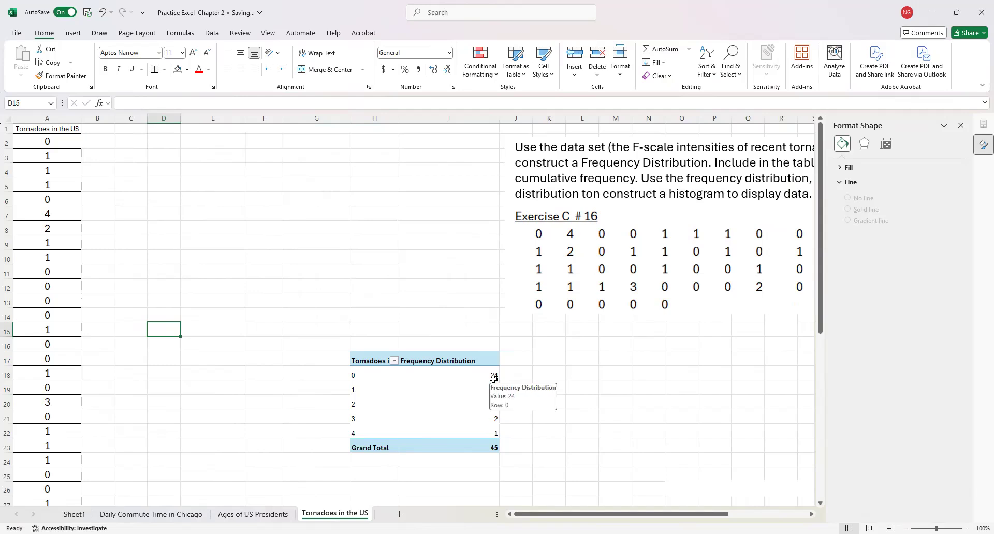
Step: Add the Tornadoes in the US field to the PivotTable's values a second time and summarize it by Count
left_click(445, 384)
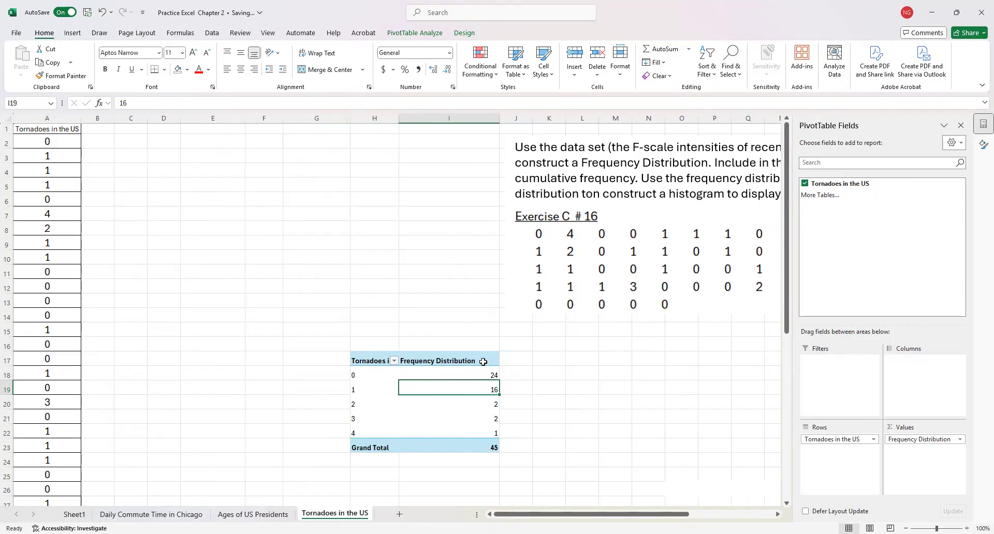
left_click_drag(832, 186, 923, 461)
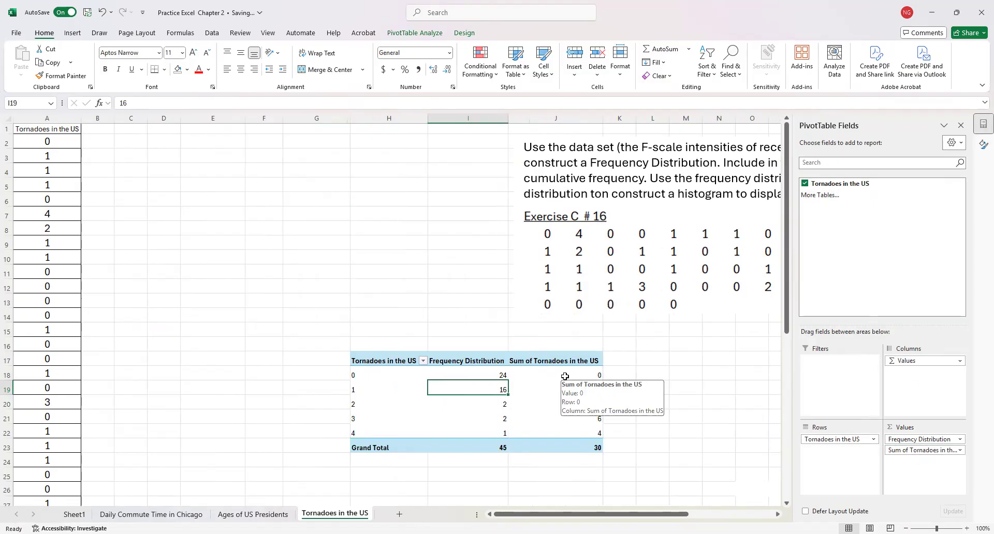
left_click(956, 451)
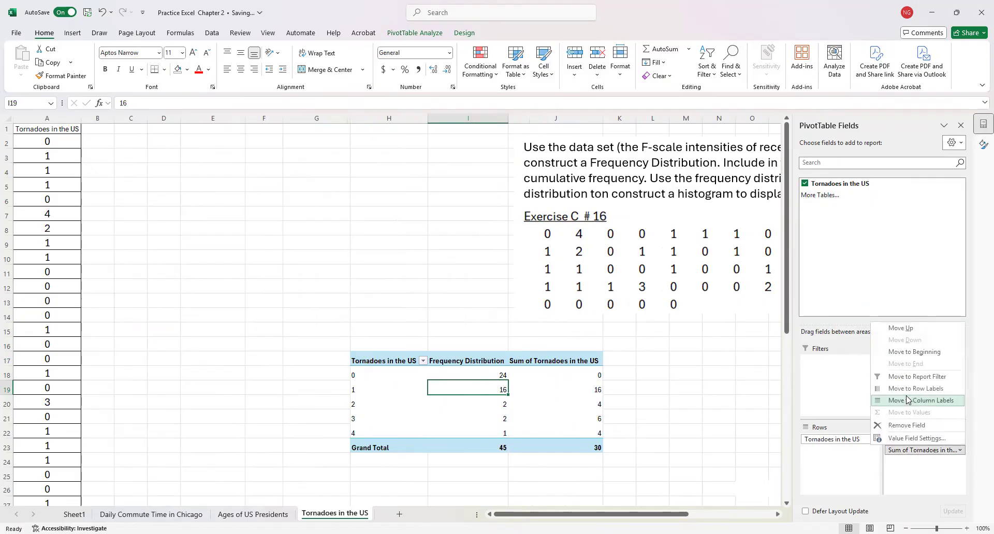
left_click(914, 439)
left_click(430, 273)
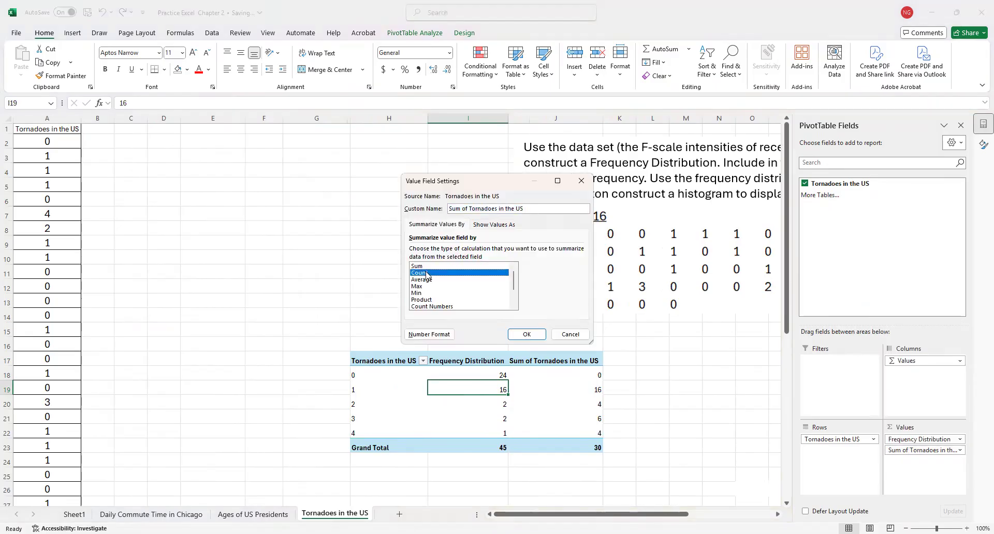
left_click(527, 334)
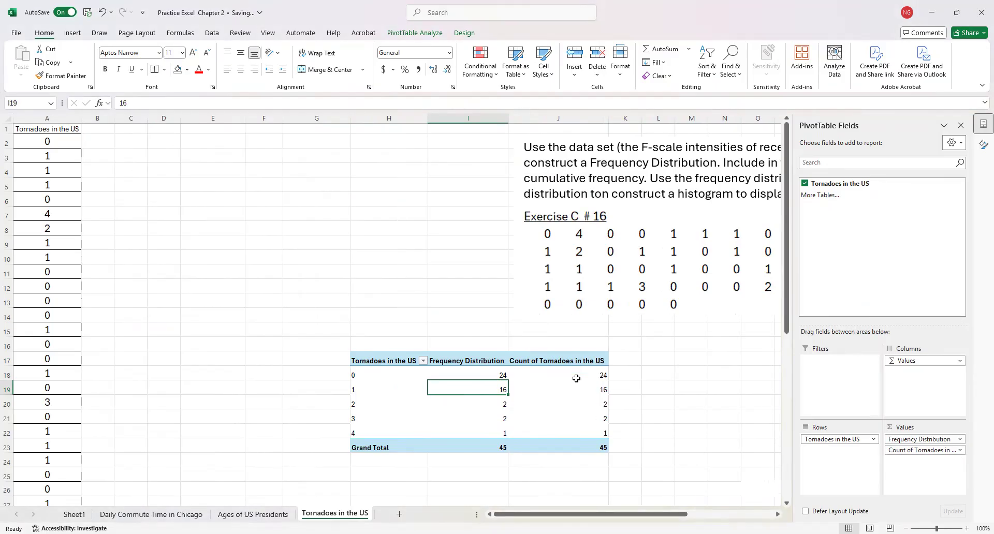
Step: Show the second count column's values in column J as % of Column Total
mouse_move(576, 379)
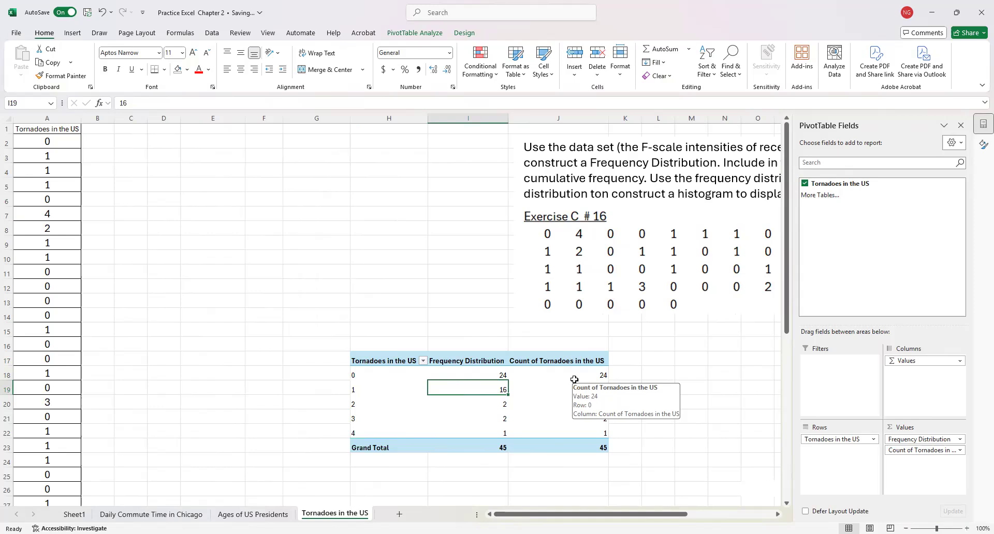
left_click(574, 379)
right_click(574, 383)
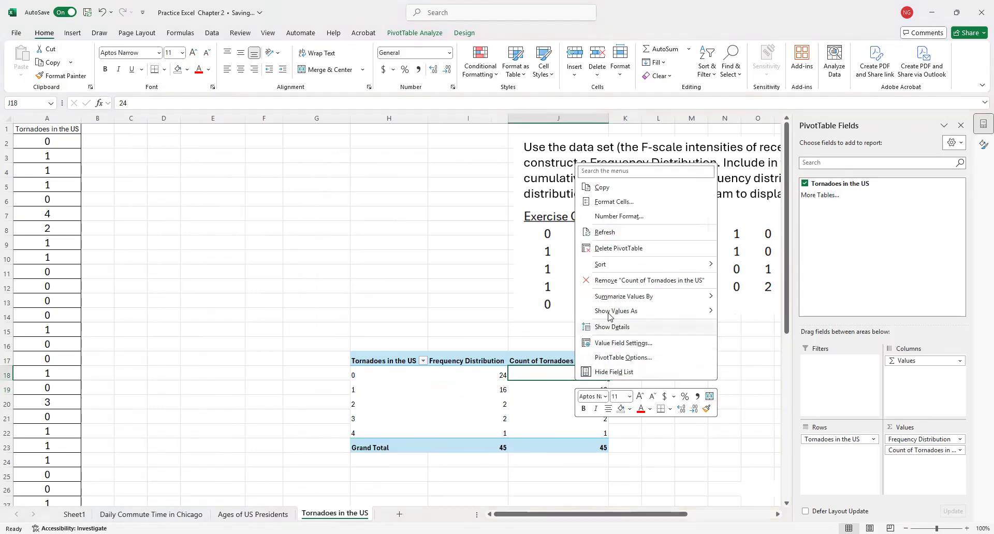
mouse_move(710, 312)
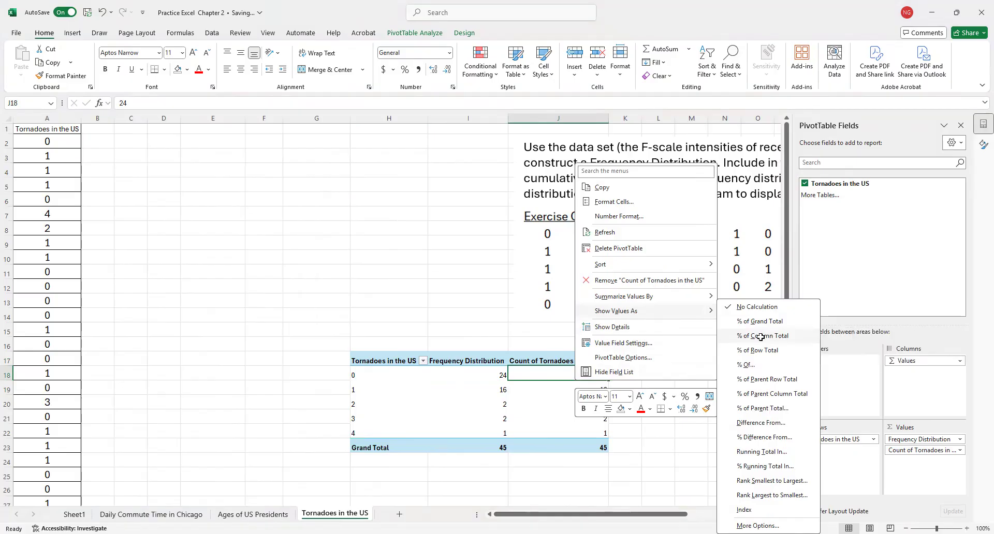
left_click(763, 338)
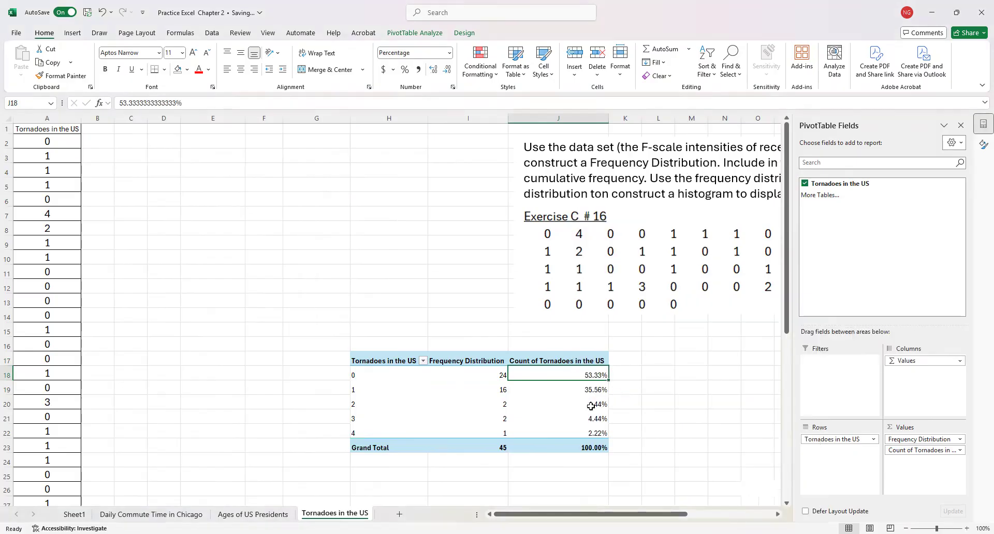
Step: Rename the PivotTable's percentage column header in J17 to Relative Frequency
left_click(558, 360)
left_click(206, 103)
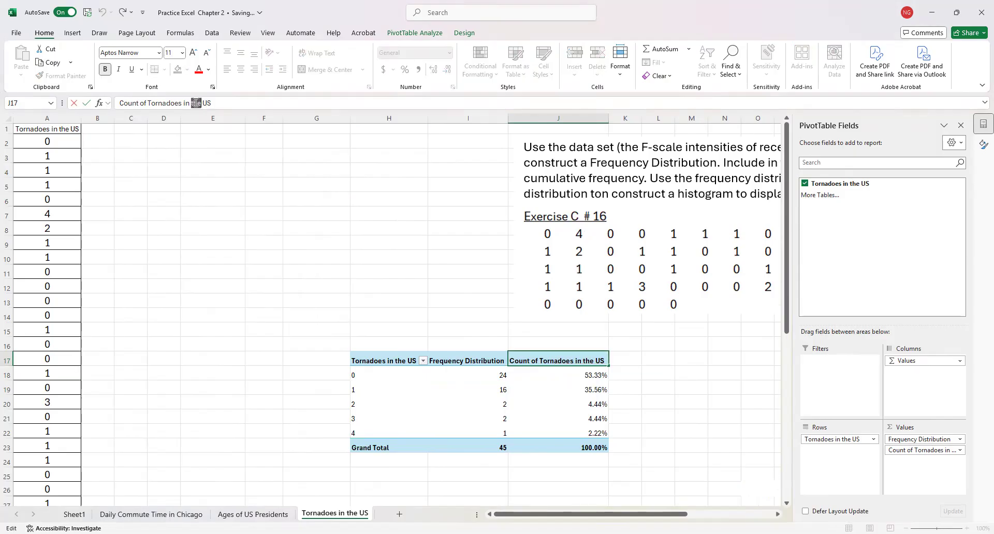
triple_click(197, 103)
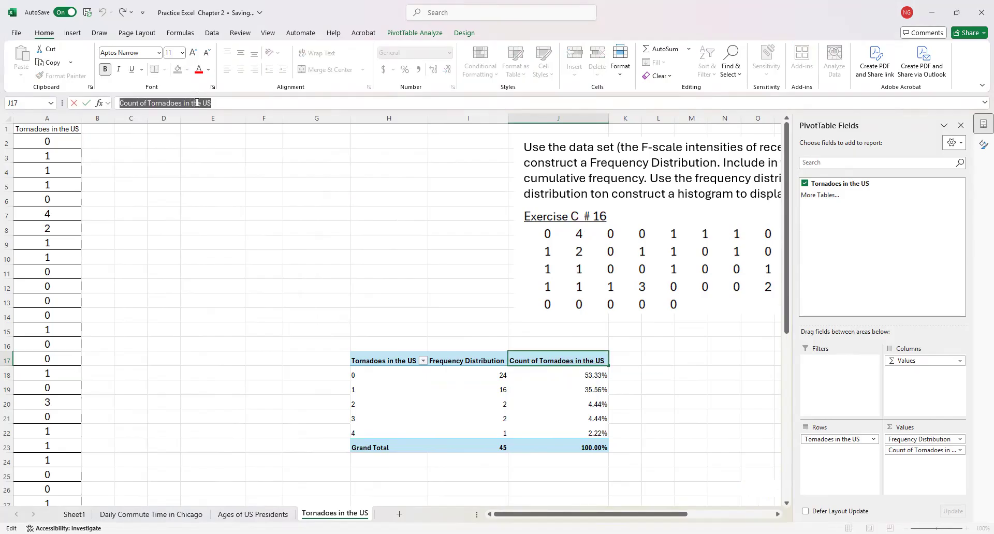
type("Relative Frequency")
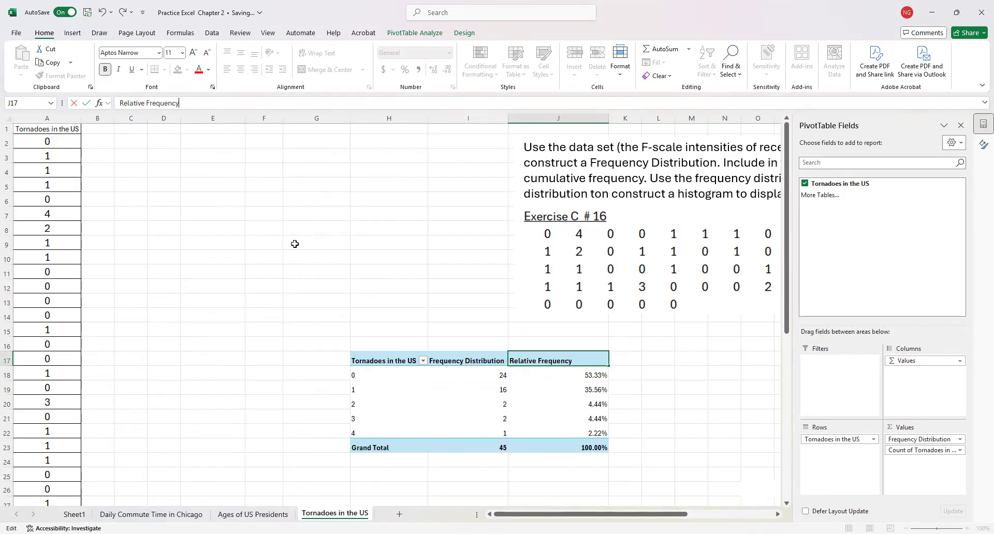
left_click(649, 420)
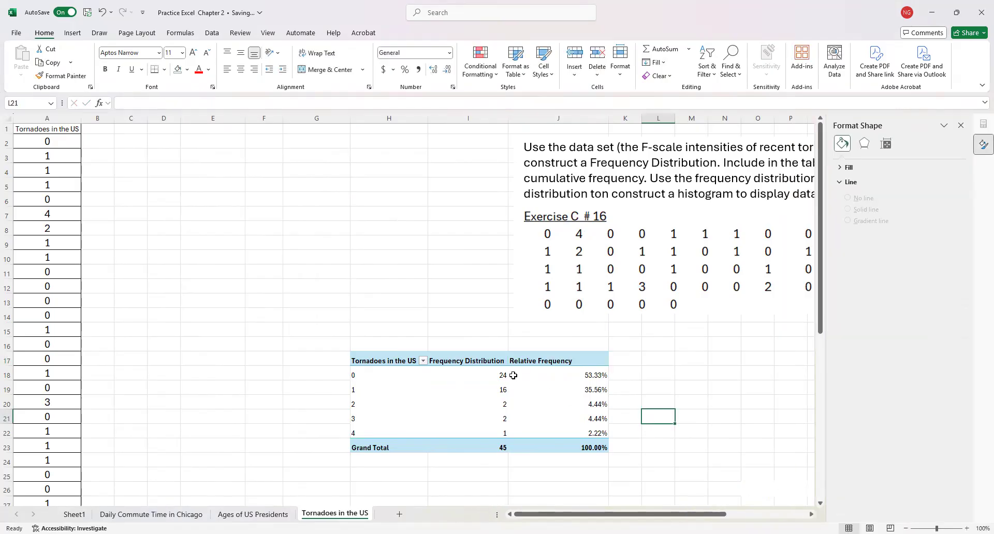
Step: Add the Tornadoes in the US field to the PivotTable's values a third time, summarized by Count
left_click(542, 404)
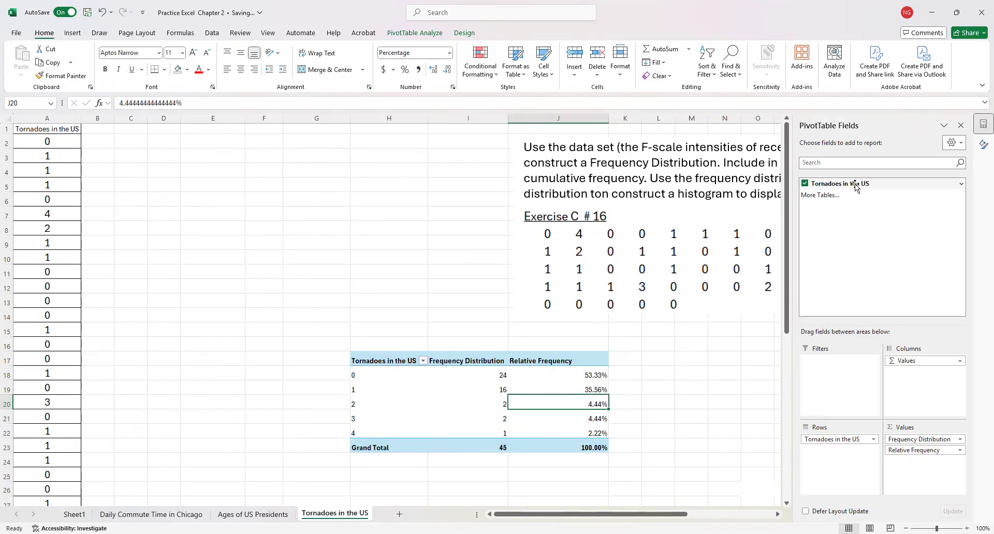
left_click_drag(839, 187, 922, 466)
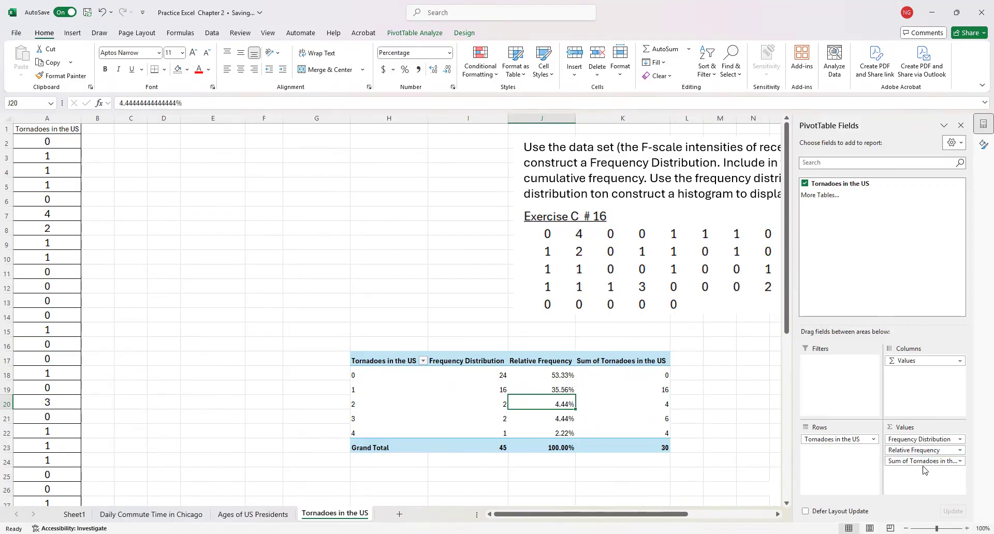
left_click(959, 461)
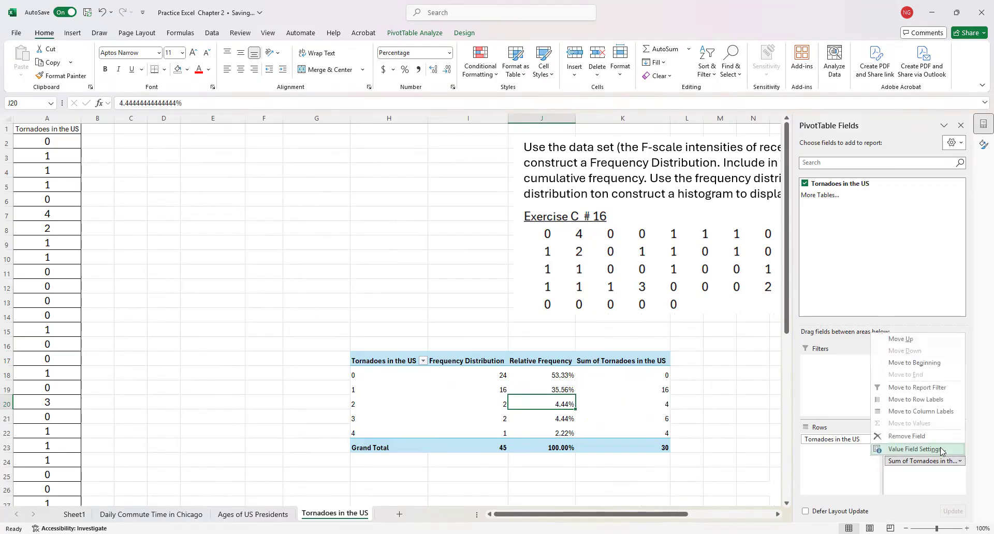
left_click(943, 449)
left_click(439, 274)
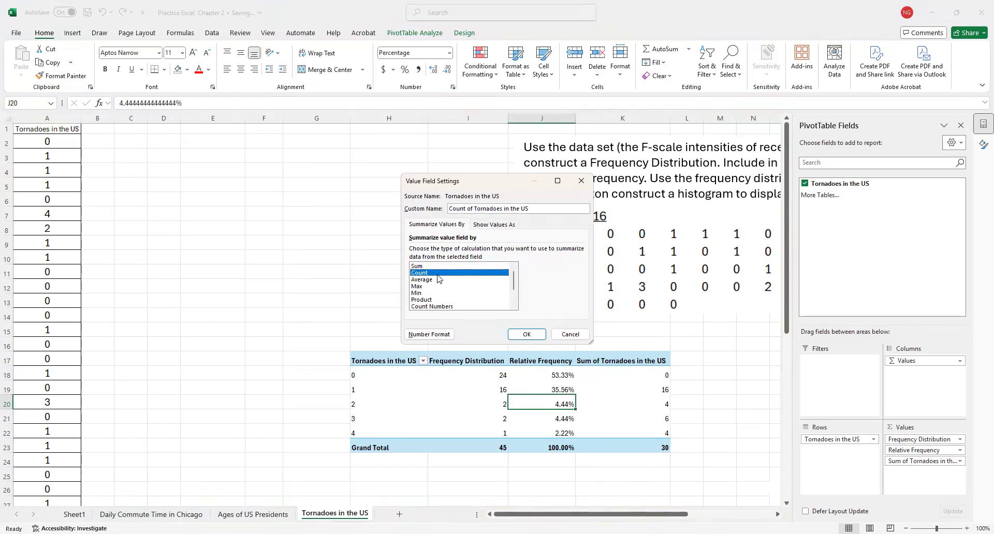
left_click(524, 335)
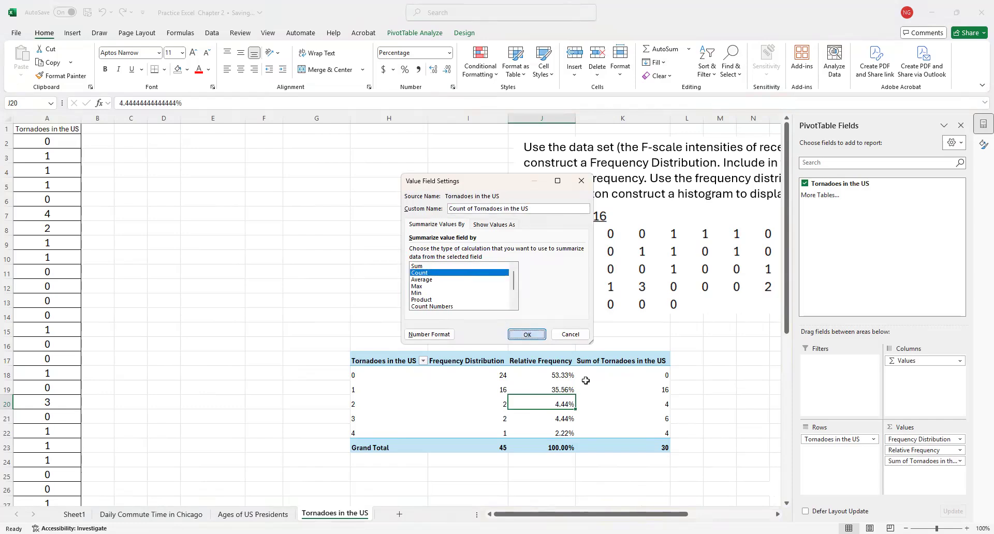
Step: Show the third count column's values in column K as Running Total In, with Tornadoes in the US as the base field
left_click(641, 387)
right_click(642, 387)
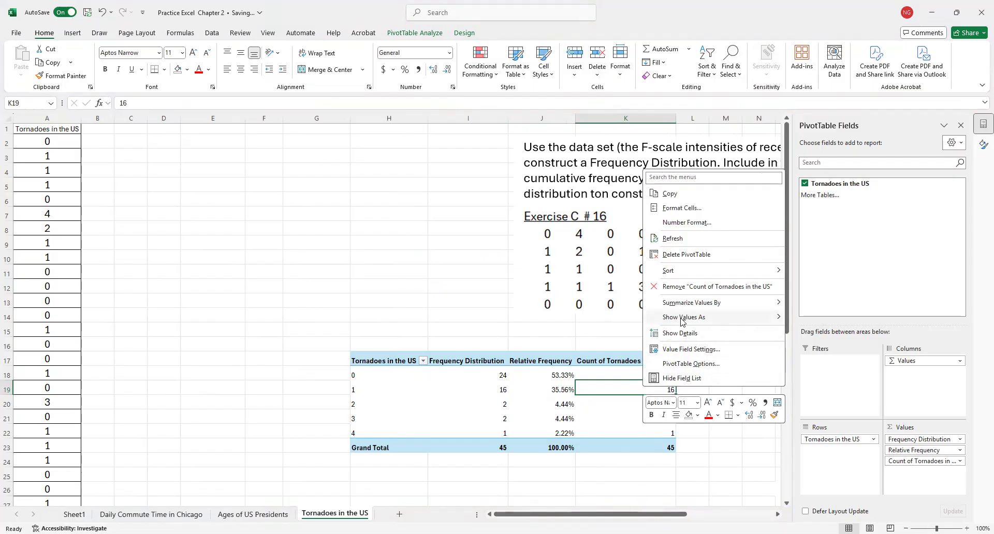
mouse_move(683, 321)
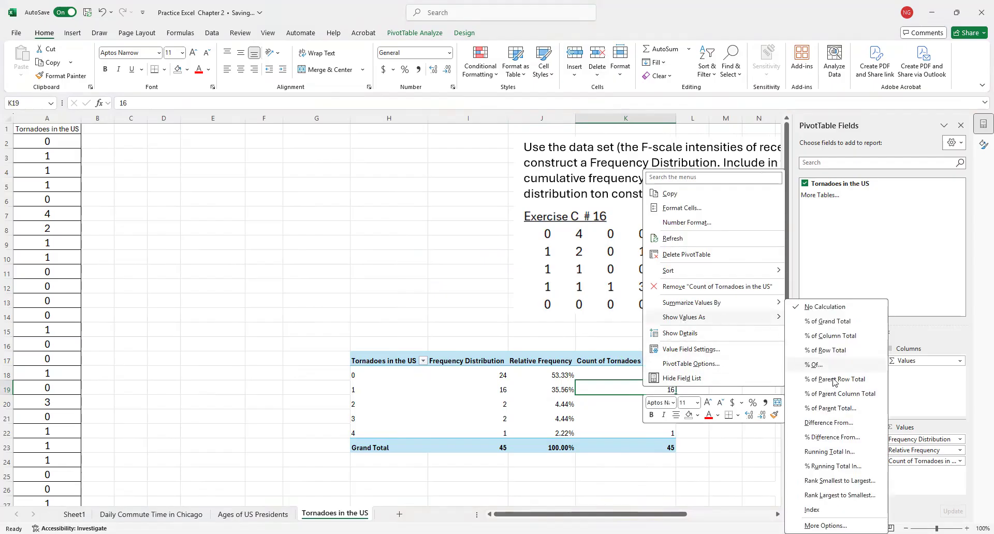
left_click(828, 455)
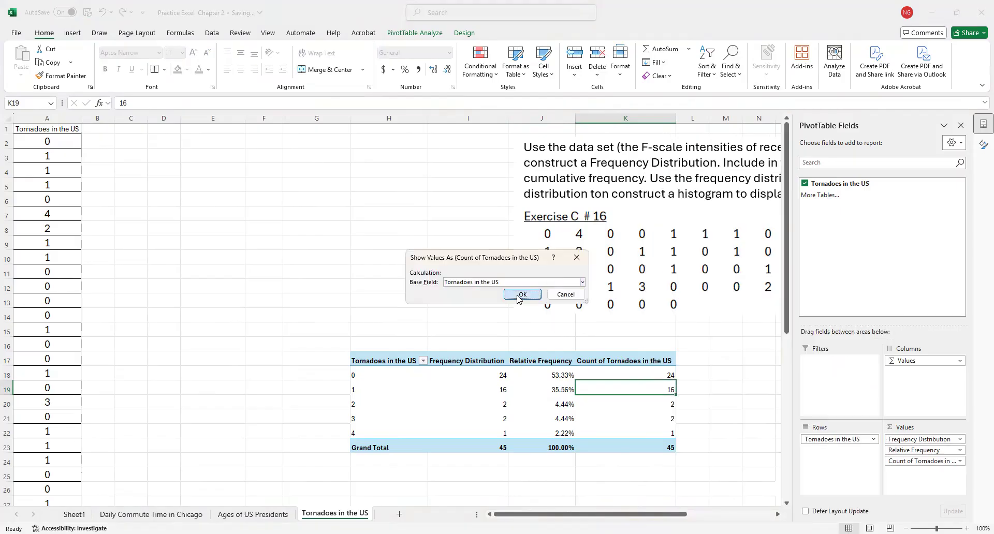
left_click(519, 295)
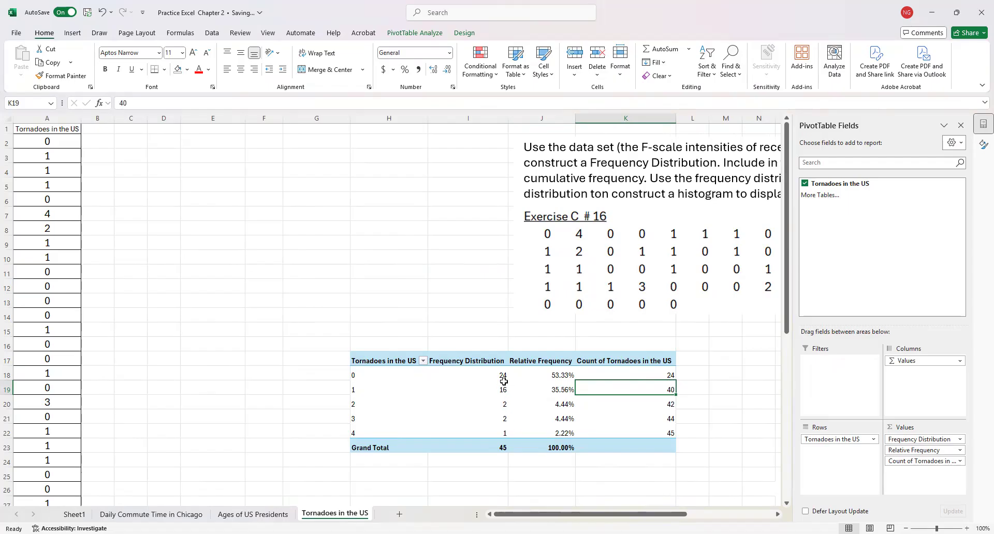
Step: Rename the PivotTable's running total column header in K17 to Cumulative Frequency
left_click(603, 362)
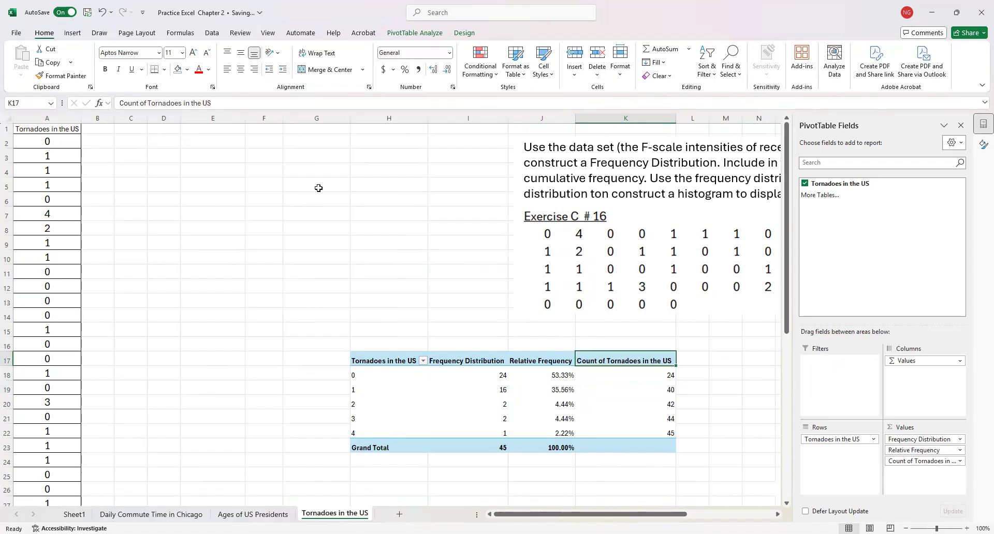
triple_click(138, 103)
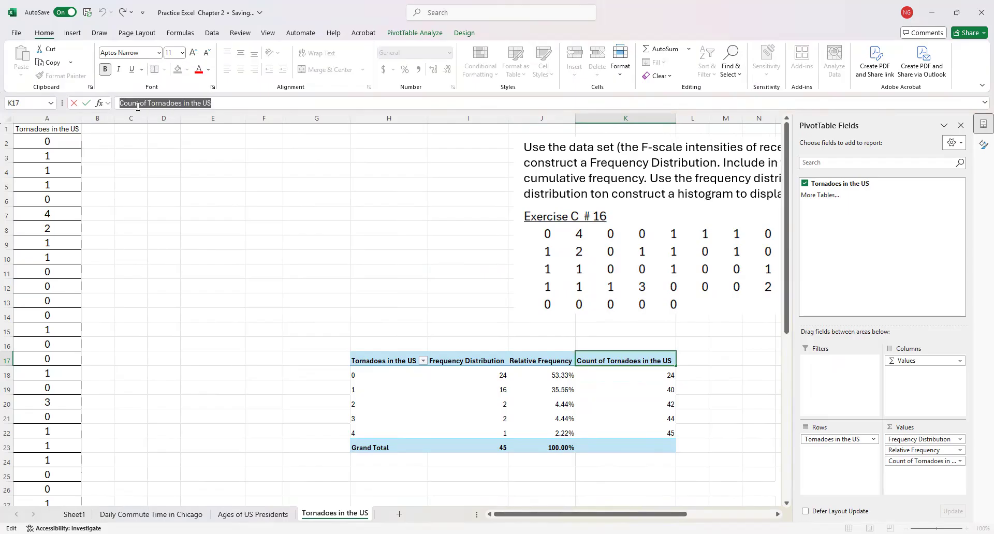
type("Cumulative Frequency")
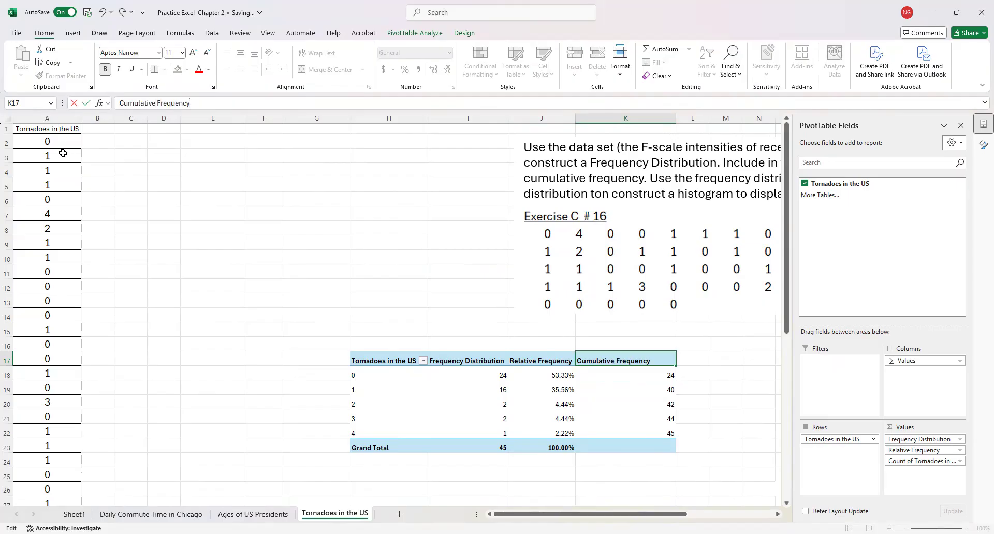
left_click(191, 299)
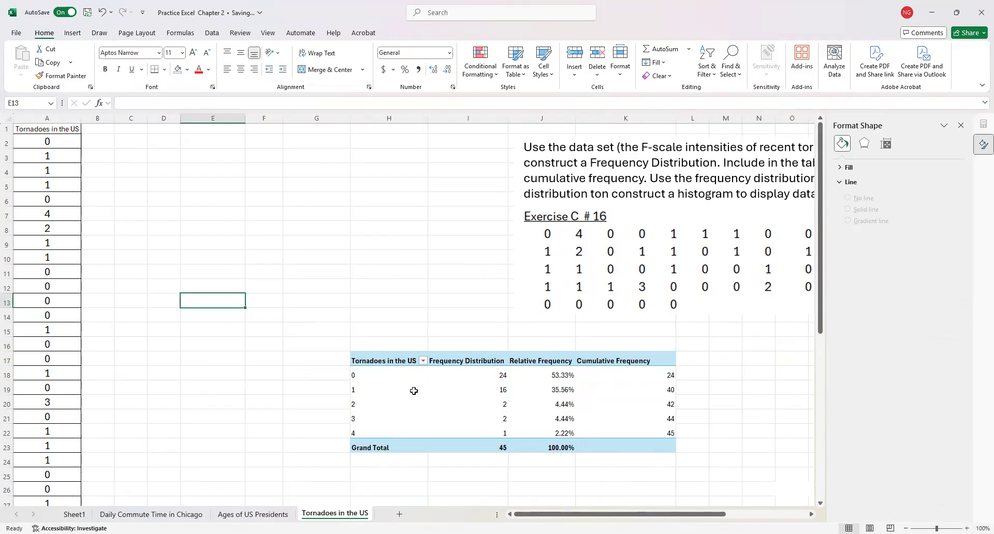
Step: Center the PivotTable's body cells H18:K22 both vertically and horizontally
left_click_drag(352, 374, 388, 429)
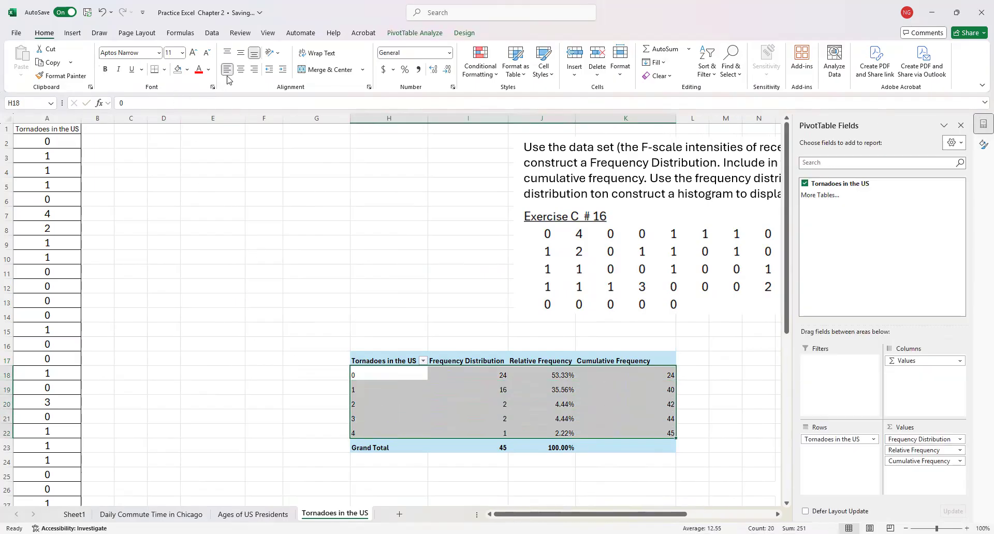
left_click(241, 52)
left_click(240, 70)
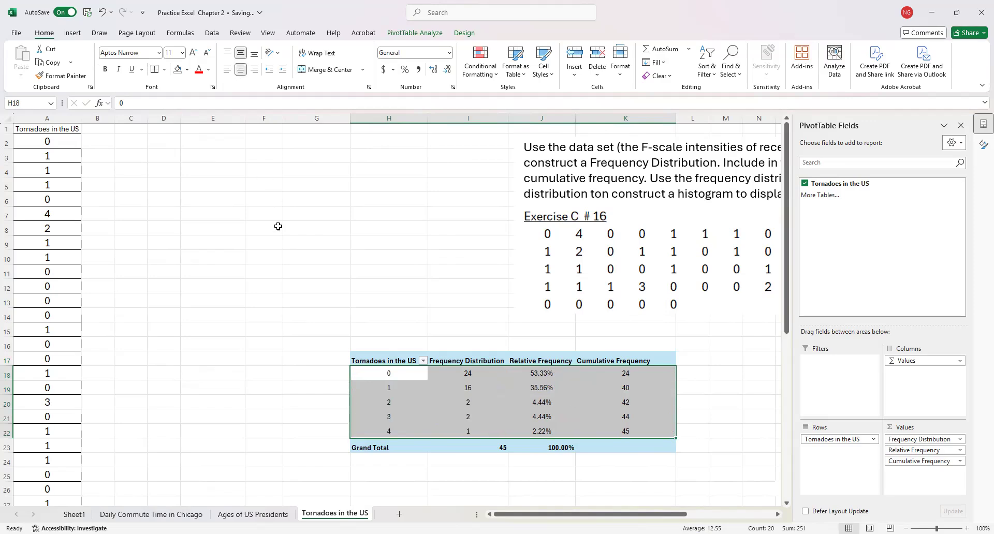
left_click(277, 368)
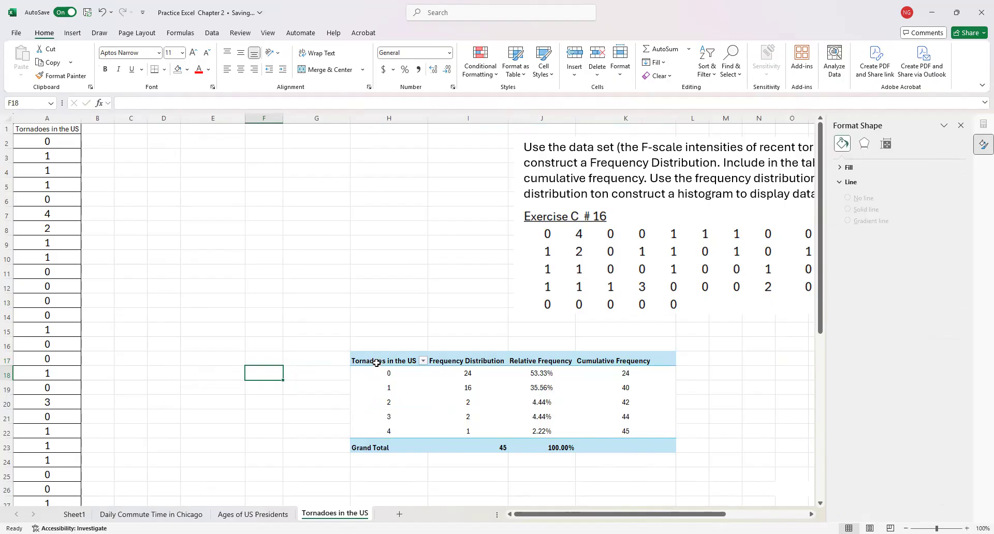
Step: Copy the intensity values and their frequencies from H18:I22 and paste them at E5
left_click_drag(374, 373, 436, 428)
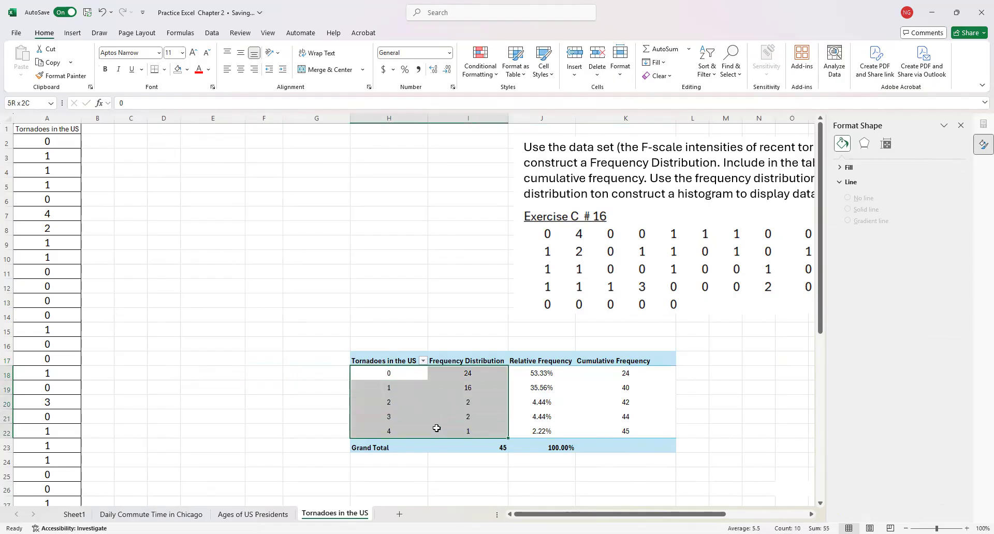
key("ctrl+c")
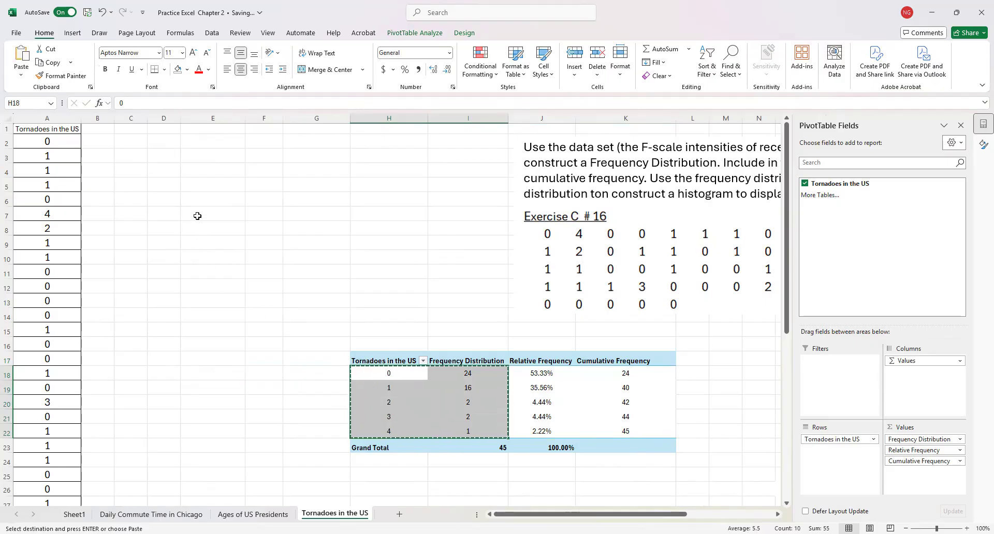
left_click(200, 186)
key("ctrl+v")
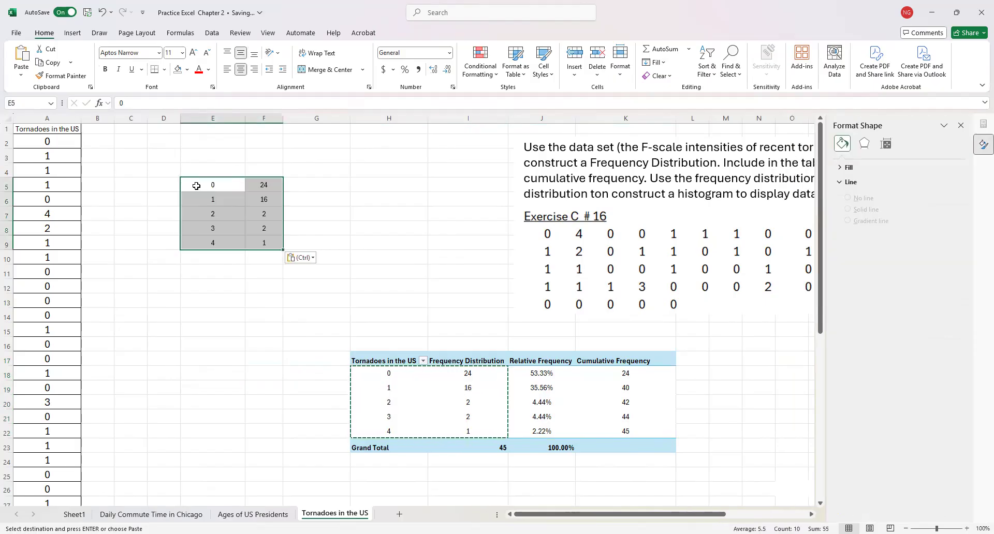
Step: Copy the Tornadoes in the US and Frequency Distribution headers from H17:I17 and paste them at E4 above the copied data
left_click(410, 358)
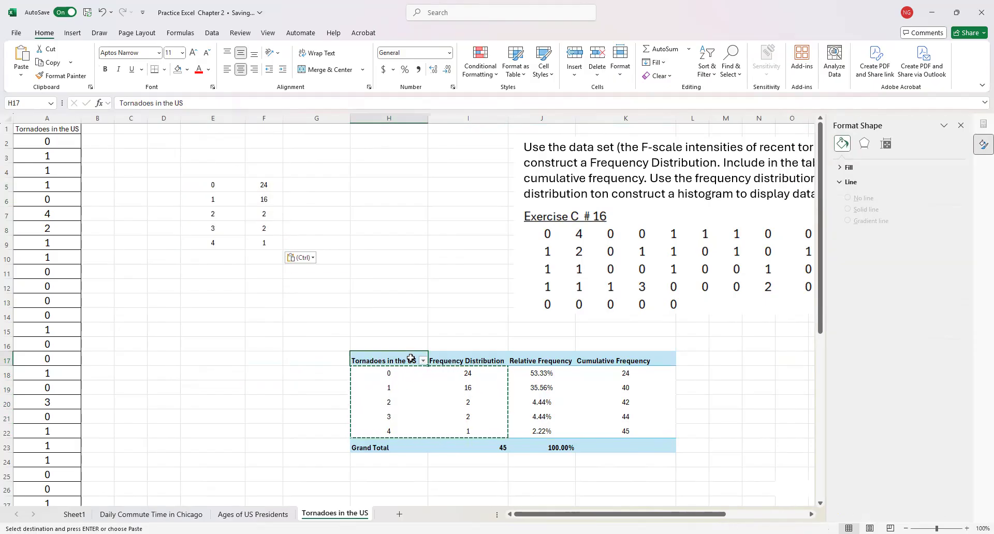
left_click_drag(411, 358, 466, 361)
key("ctrl+c")
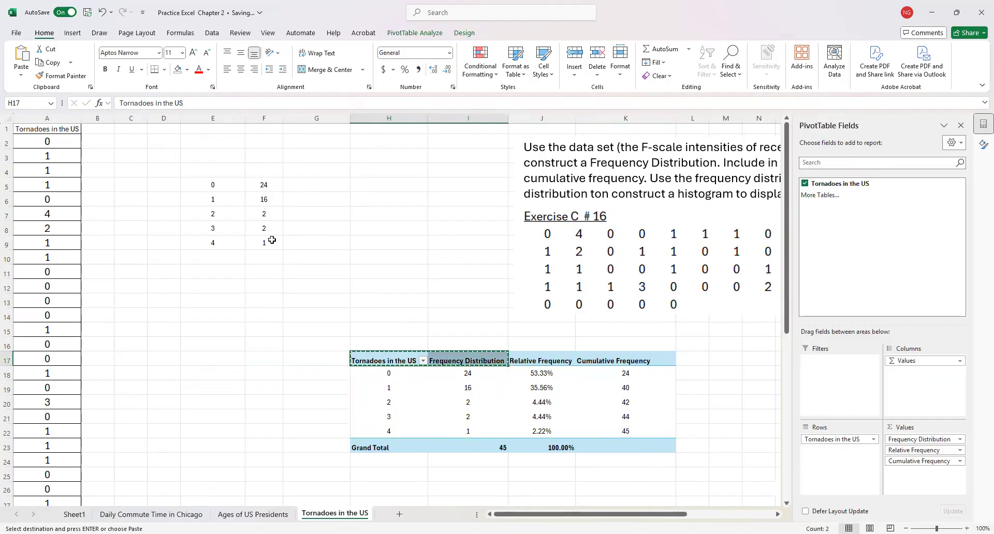
left_click(205, 171)
key("ctrl+v")
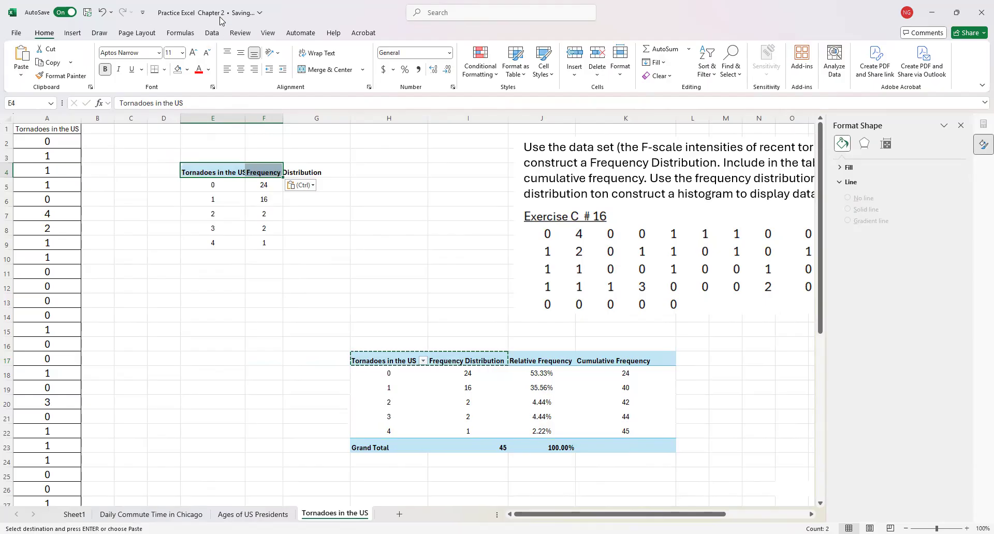
Step: Insert a clustered column chart from E4:F9 and remove the Tornadoes in the US series from it
left_click(207, 169)
left_click_drag(227, 176, 262, 241)
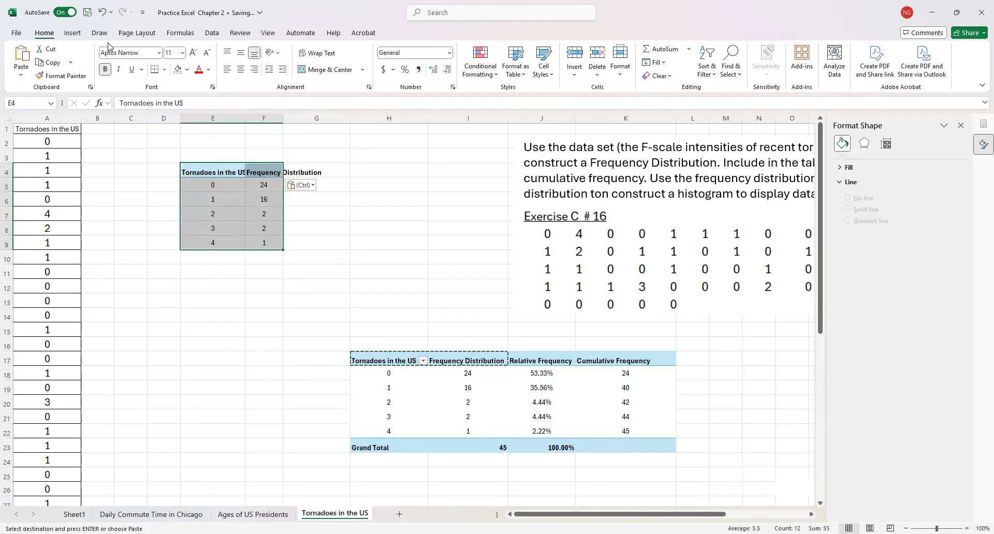
left_click(74, 34)
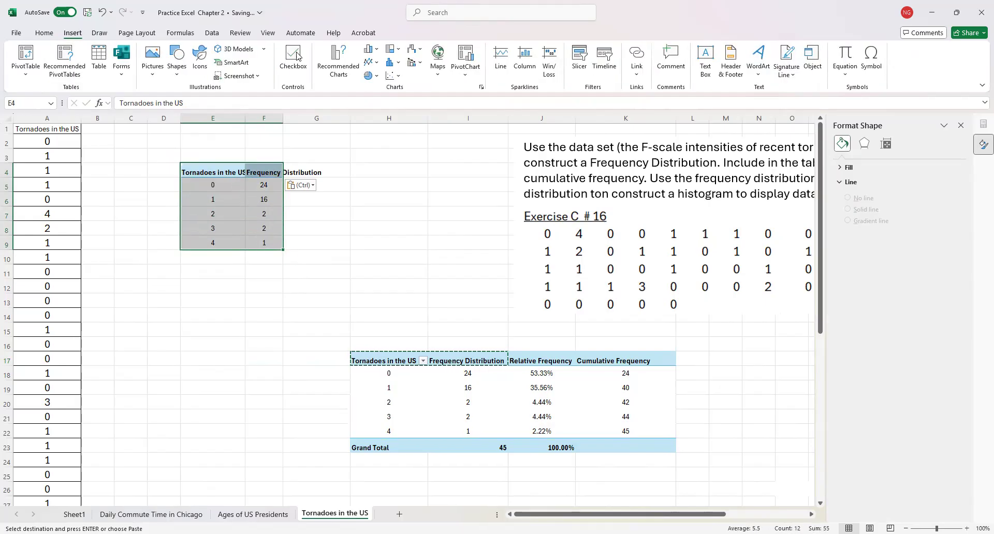
left_click(377, 52)
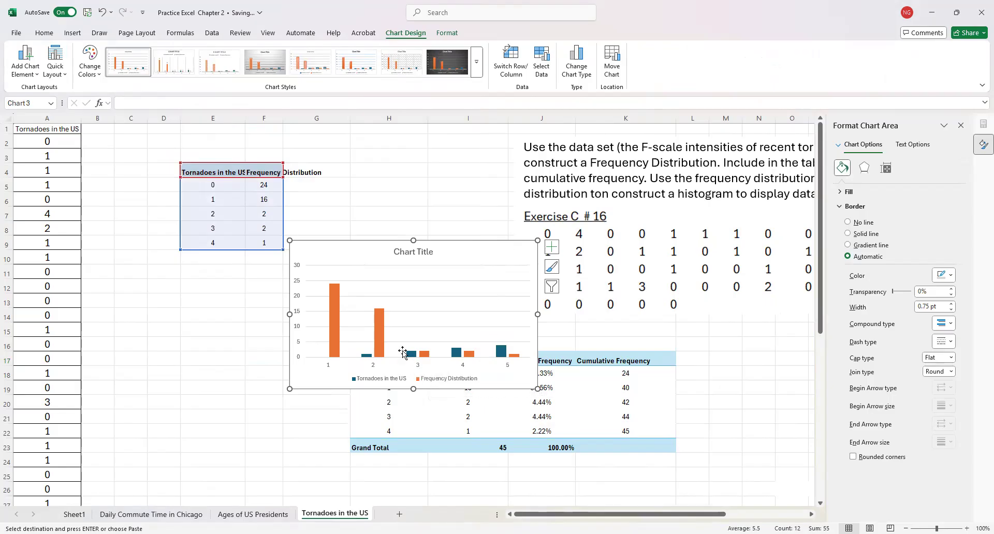
left_click(412, 355)
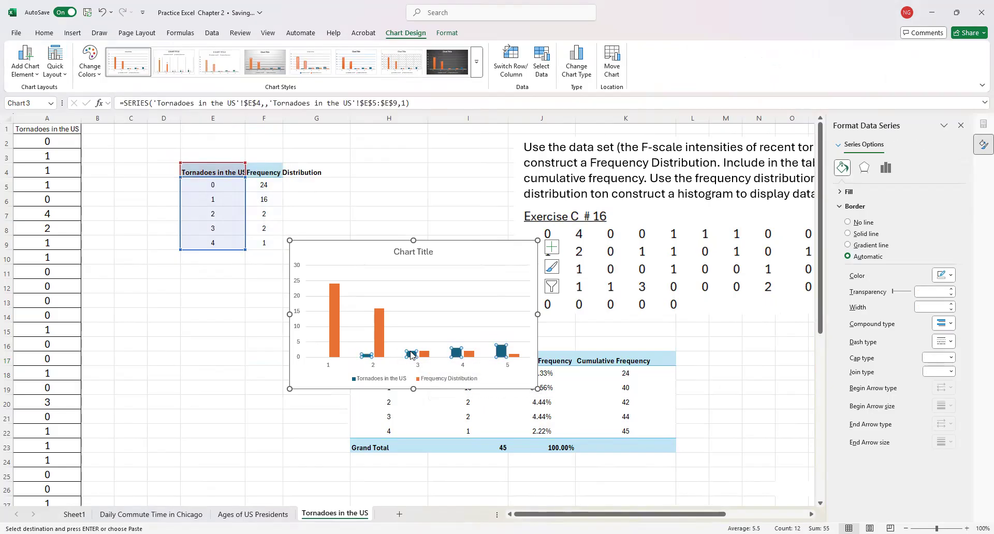
key("Delete")
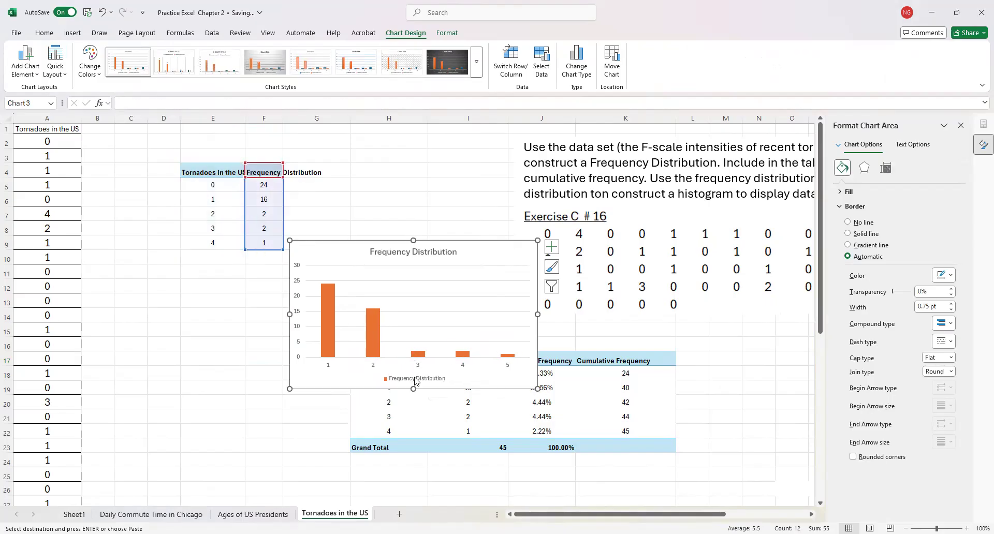
Step: Set the gap width of the Frequency Distribution columns to 2% so the chart reads as a histogram
left_click(375, 330)
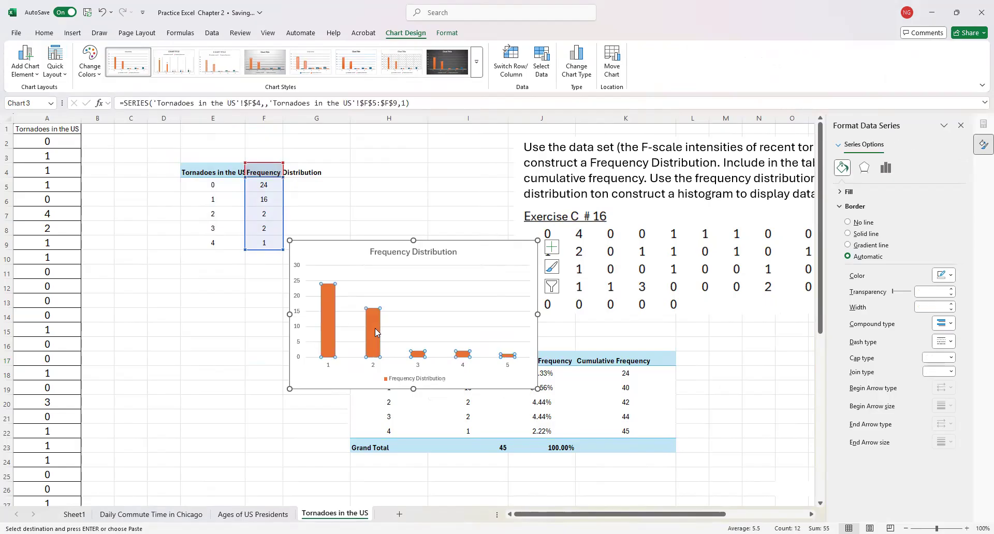
left_click(375, 330)
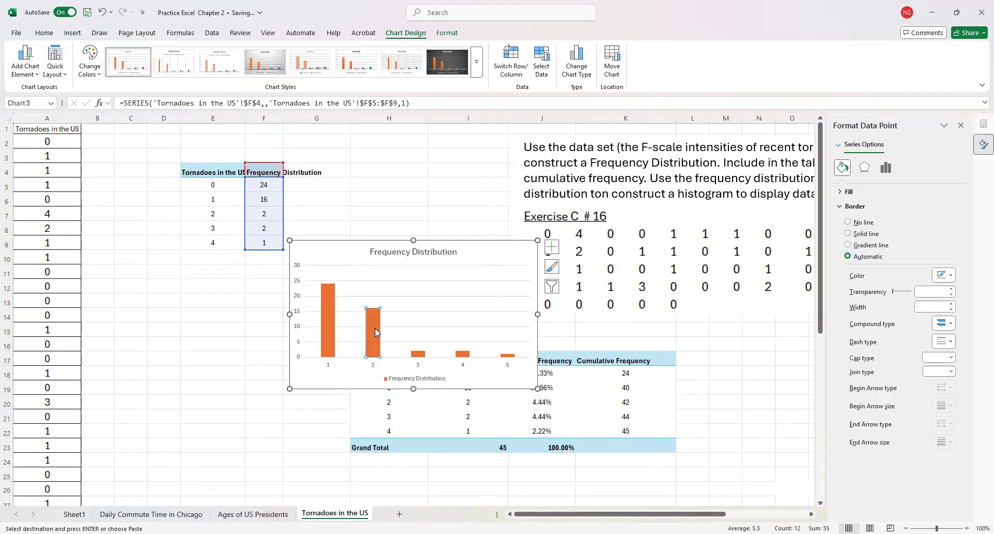
left_click(885, 168)
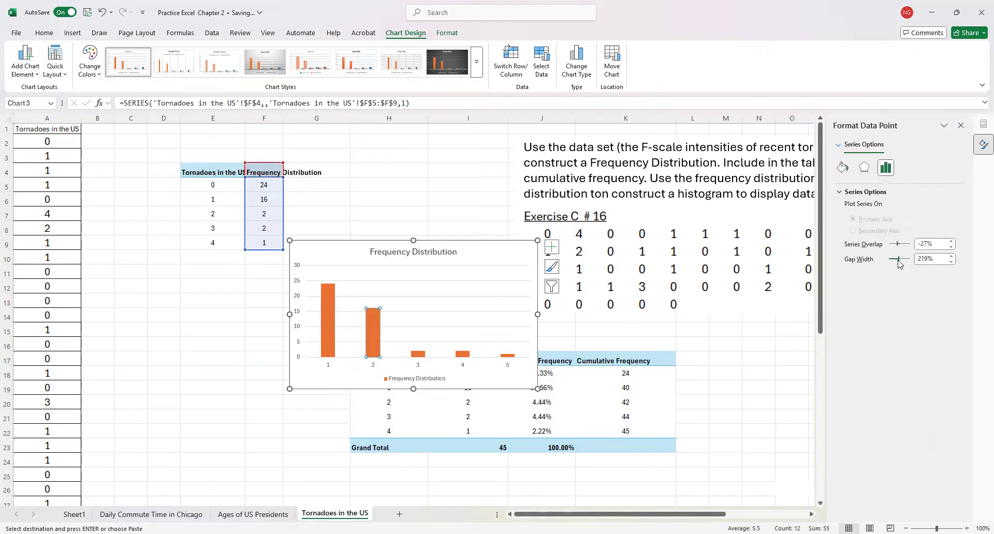
left_click_drag(899, 258, 881, 259)
left_click(952, 257)
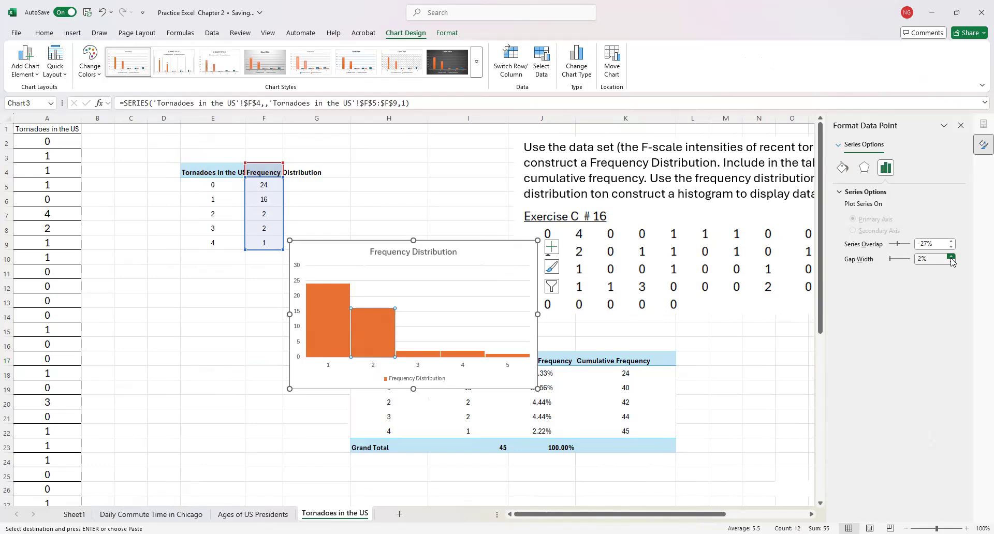
Step: Move the Frequency Distribution chart below the copied frequency table, starting around row 12 near column C
left_click(251, 382)
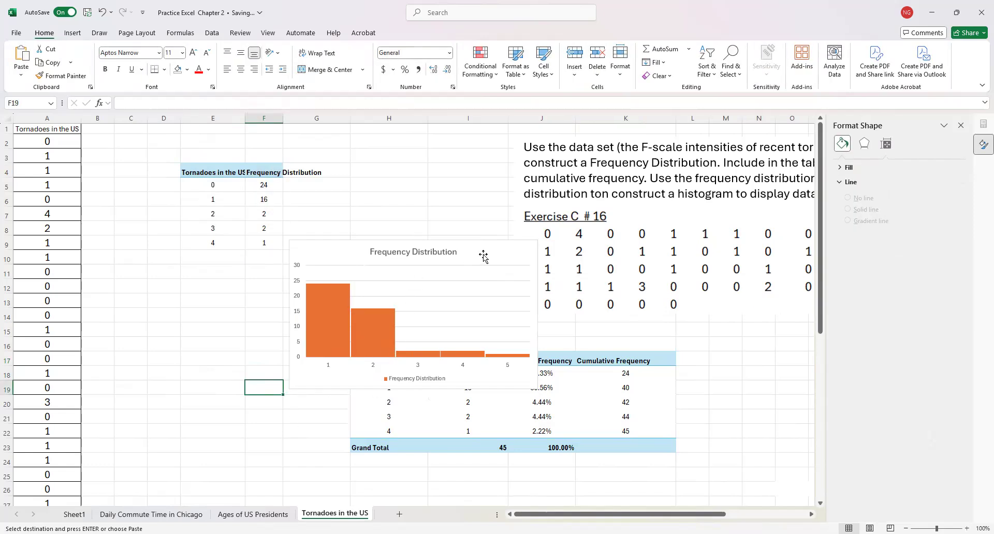
left_click_drag(483, 254, 318, 300)
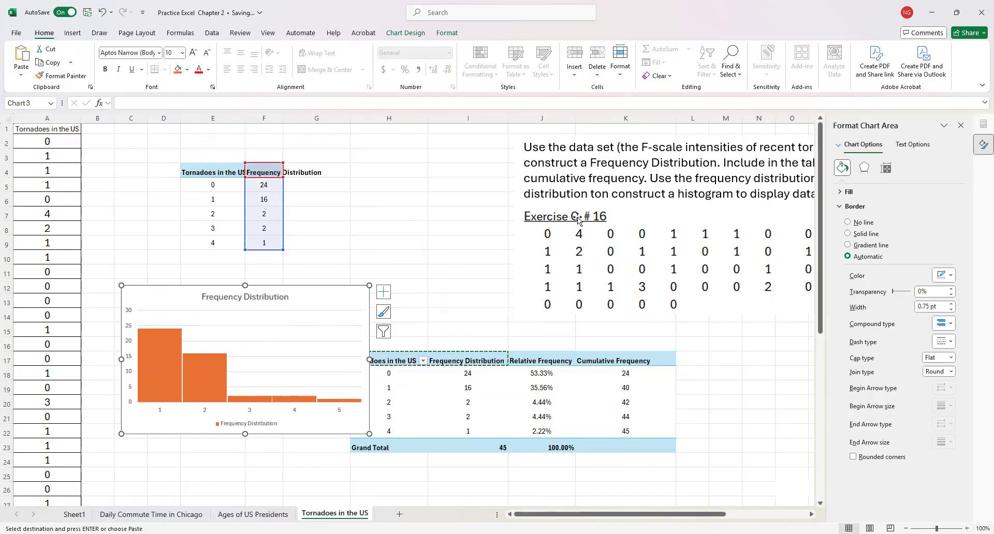
left_click(670, 20)
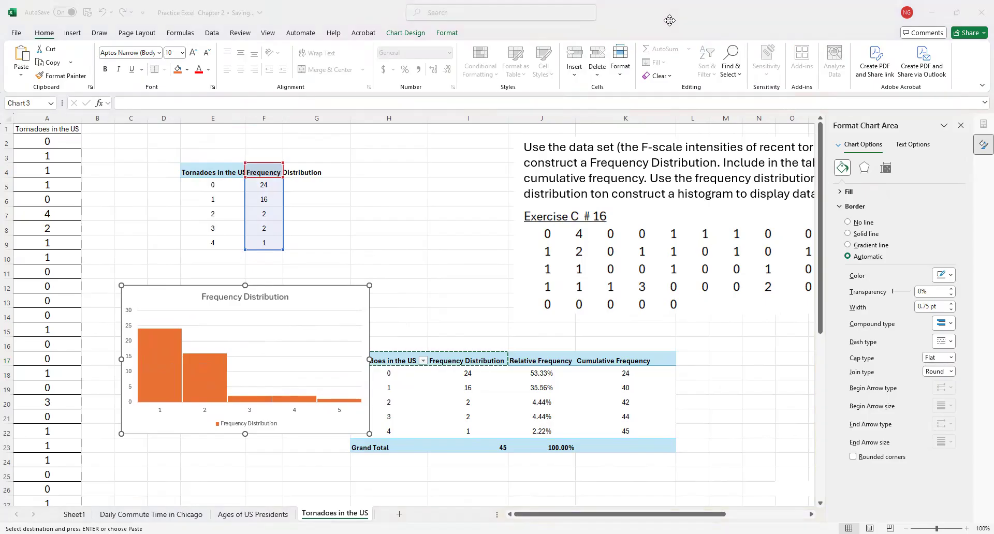